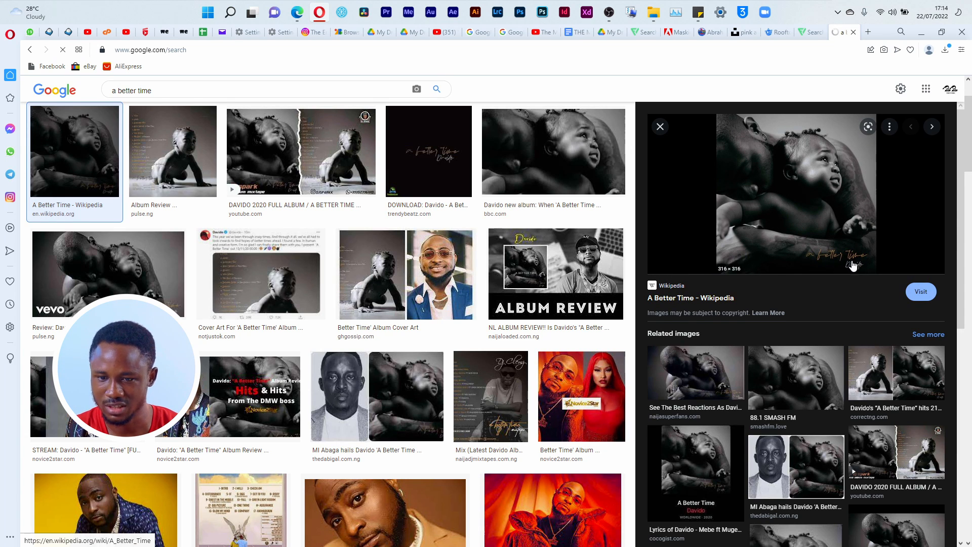
Preview the Album Review cover with the crawling baby and track list from the image results
left_click(171, 160)
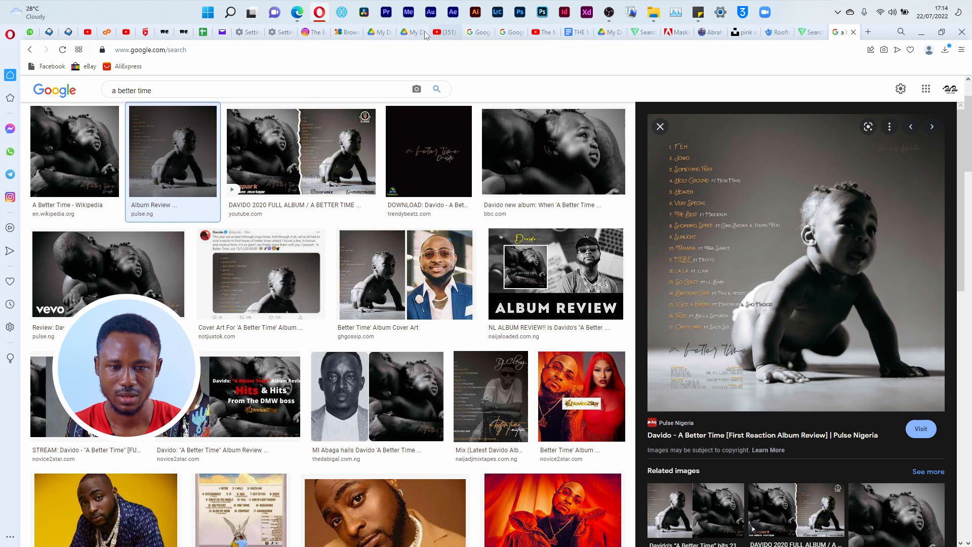
Switch to Photoshop and create a 2000 x 2000 px, 300 ppi RGB document with artboards enabled, a white background and Don't Color Manage
left_click(521, 14)
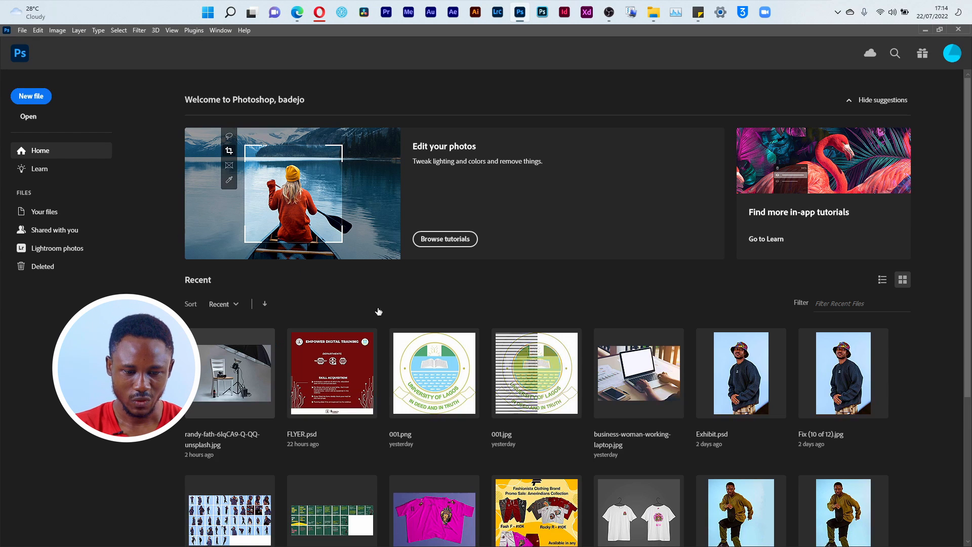
key("ctrl+n")
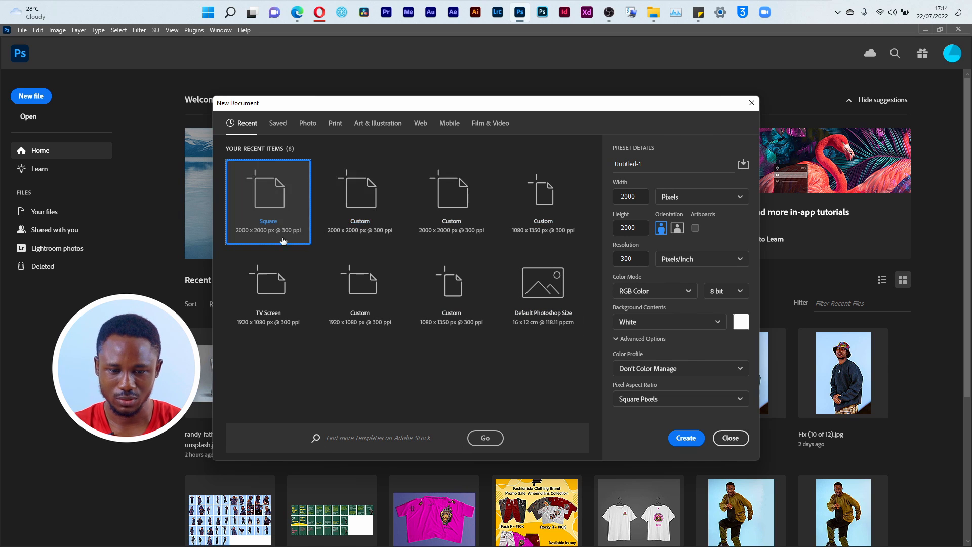
left_click(696, 229)
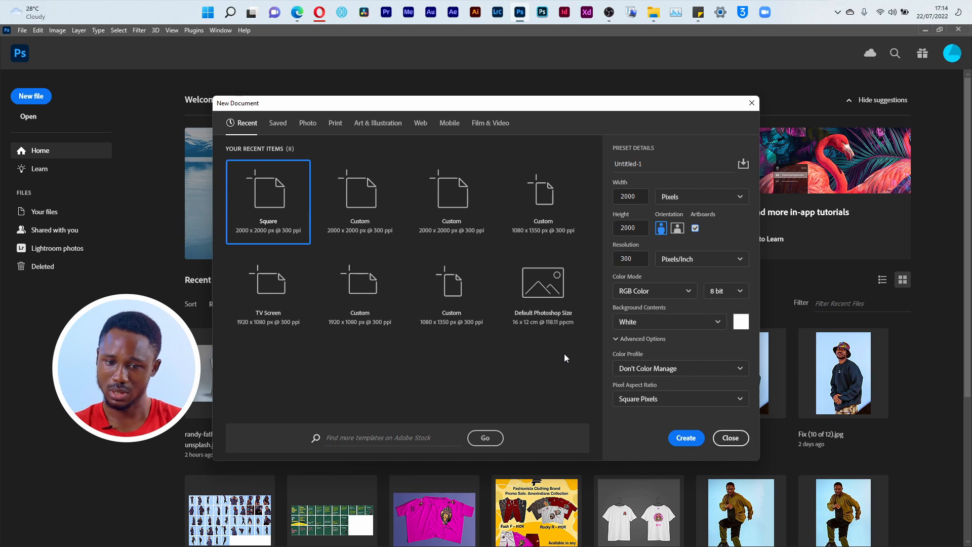
left_click(633, 256)
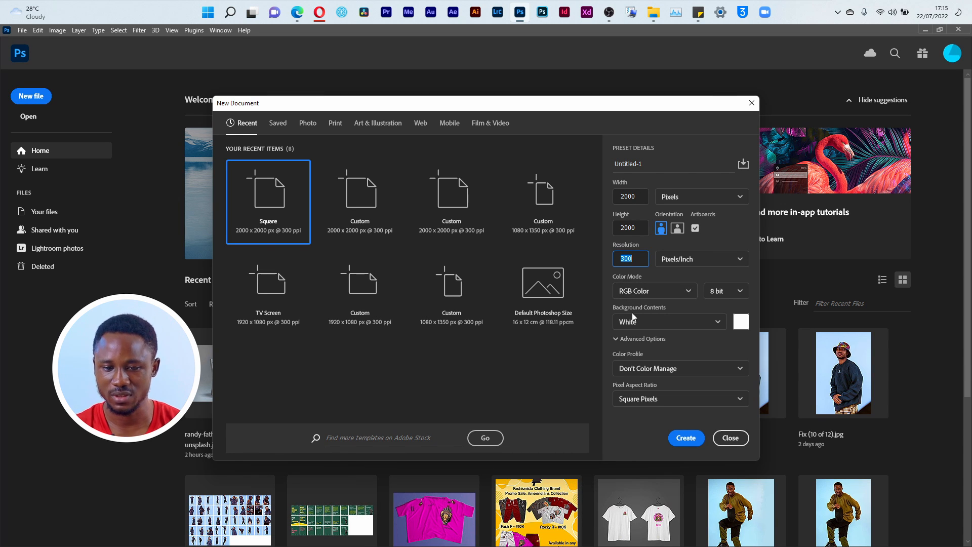
left_click(642, 293)
left_click(641, 293)
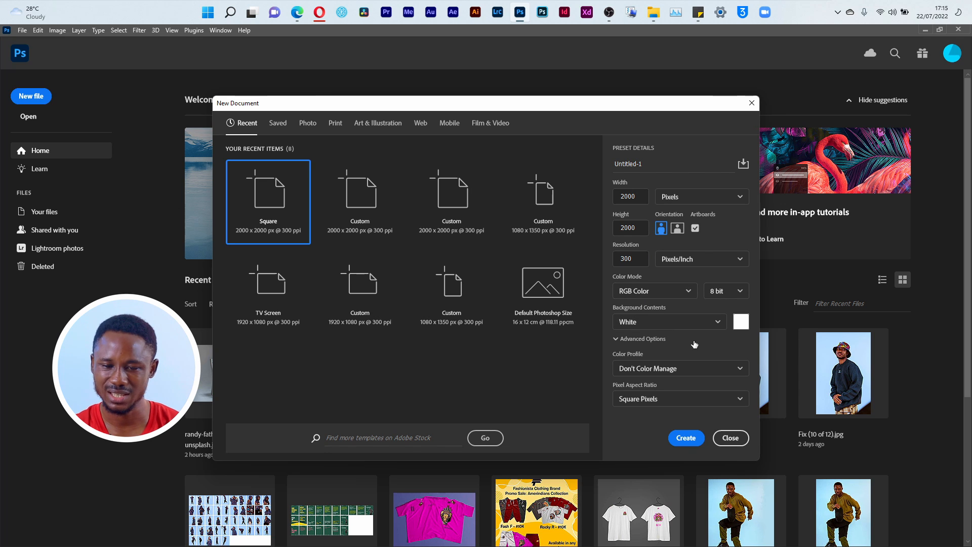
left_click(708, 322)
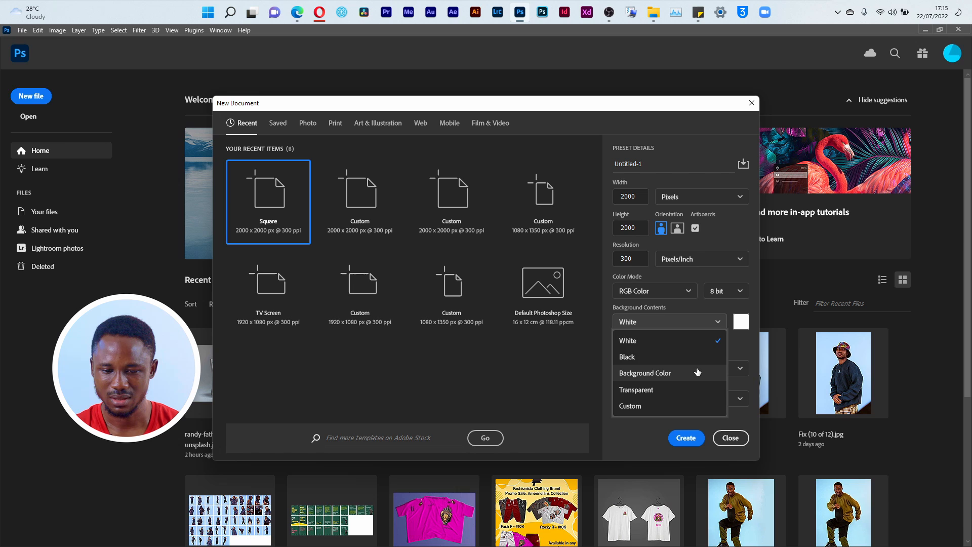
left_click(692, 340)
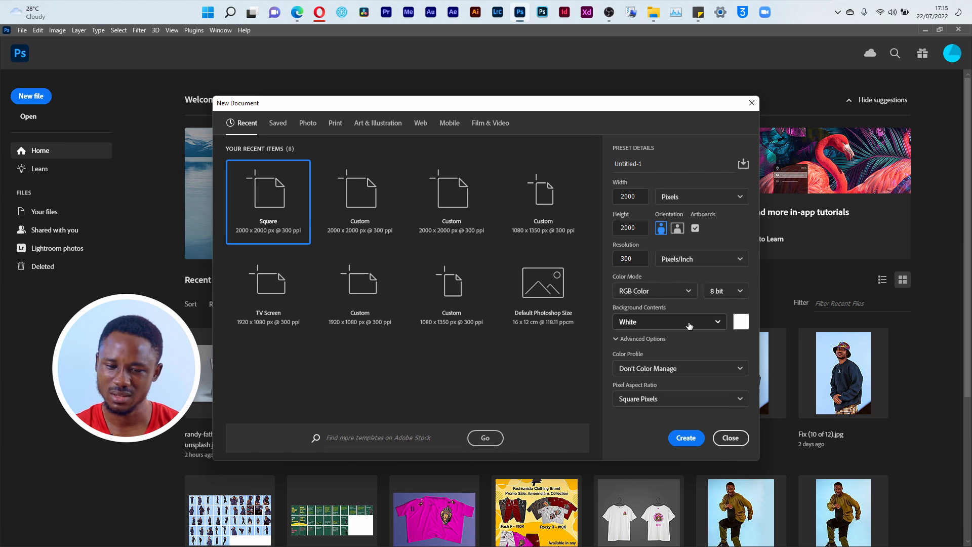
left_click(658, 372)
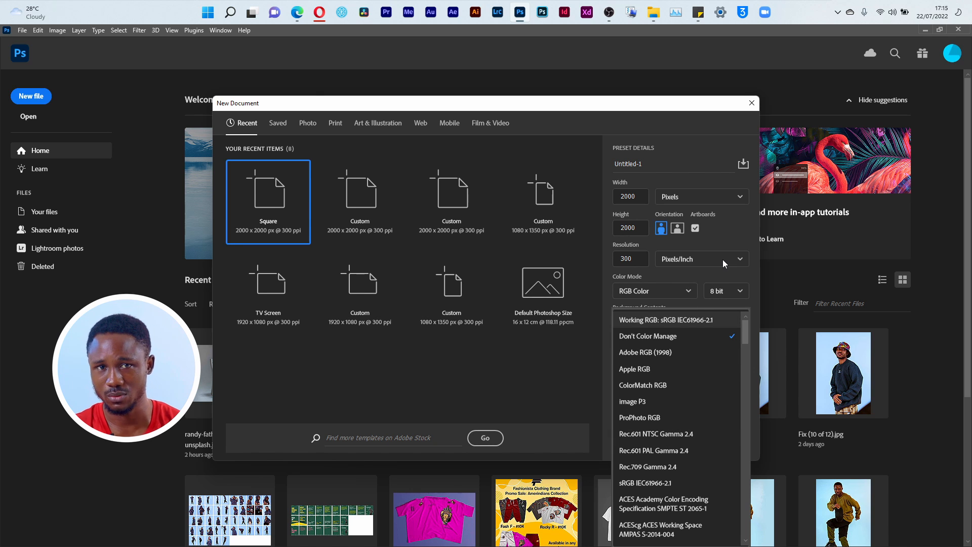
left_click(699, 336)
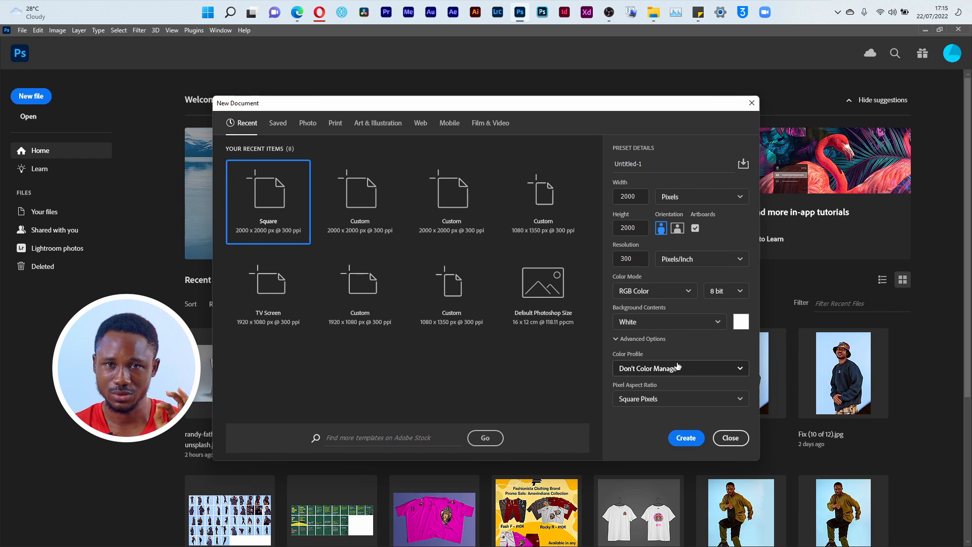
left_click(688, 441)
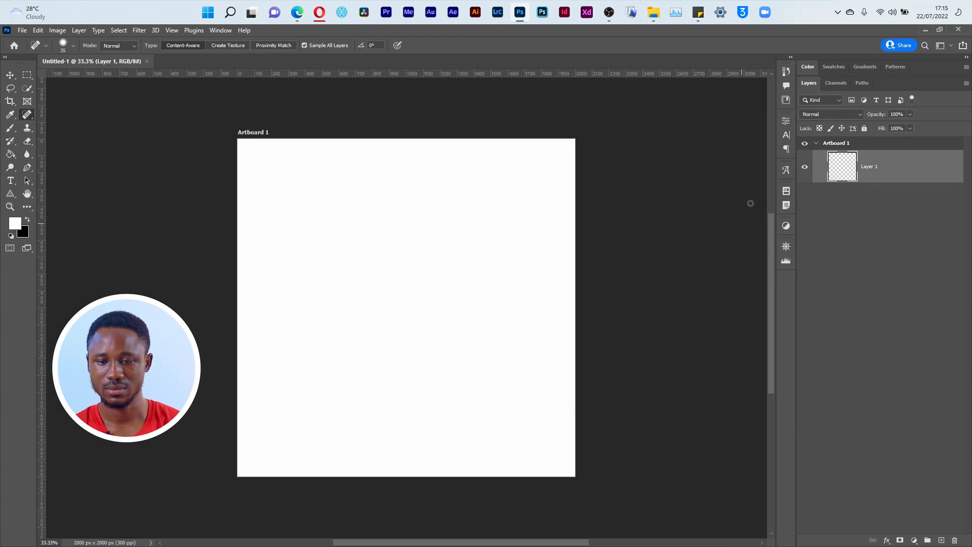
Add a second 2000 x 2000 px artboard to the right of Artboard 1
left_click(819, 143)
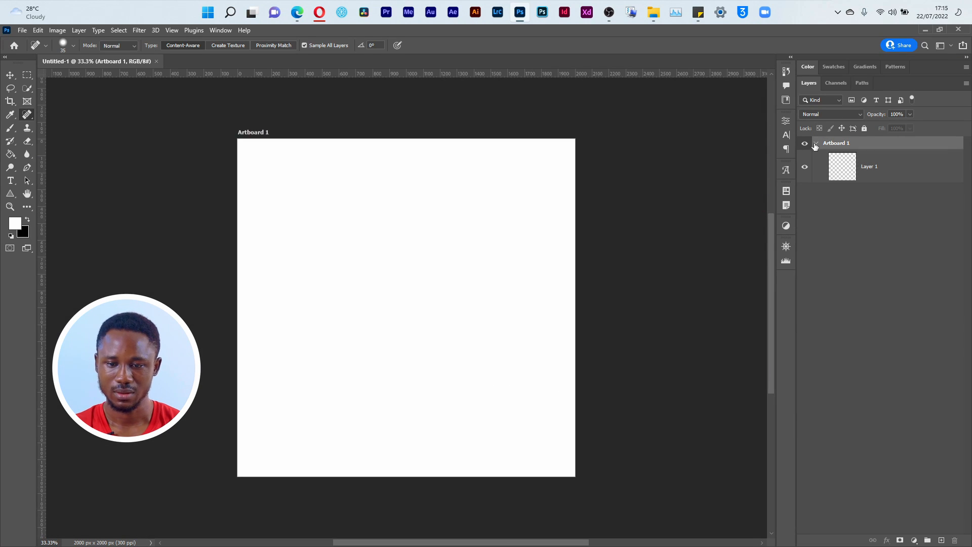
left_click(15, 80)
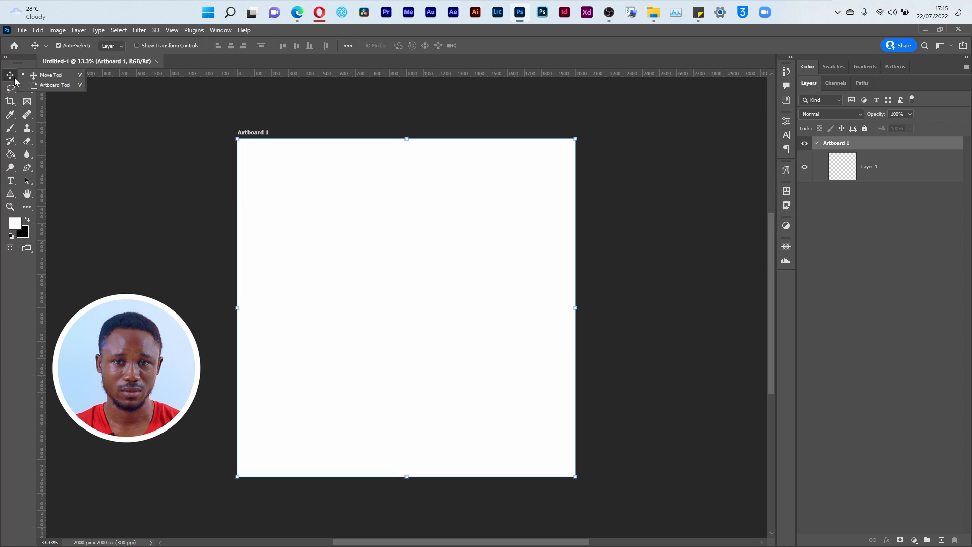
left_click(51, 85)
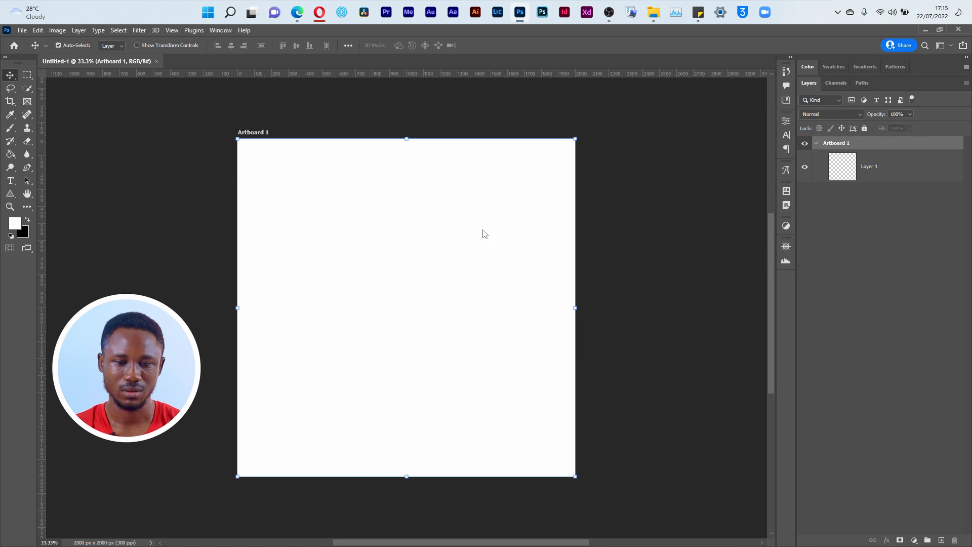
left_click(599, 308)
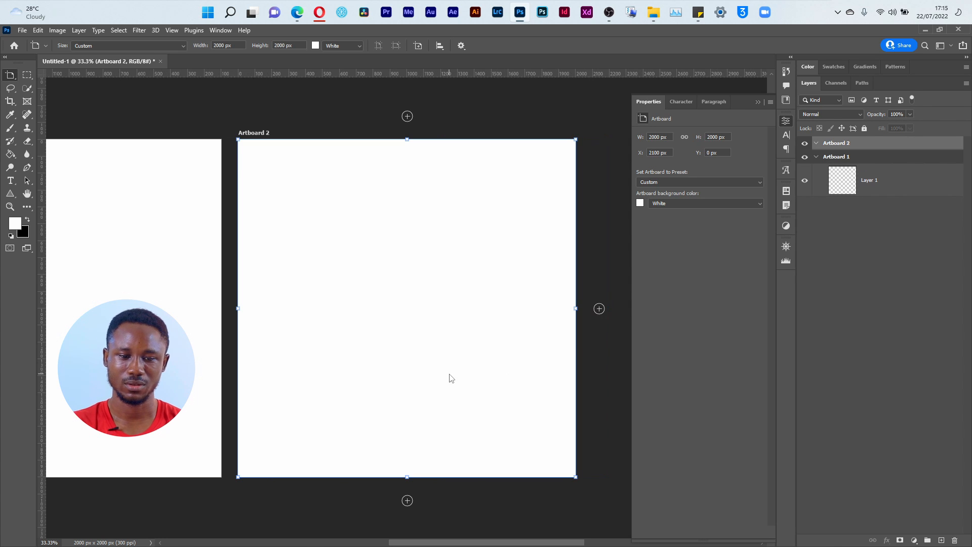
left_click(758, 102)
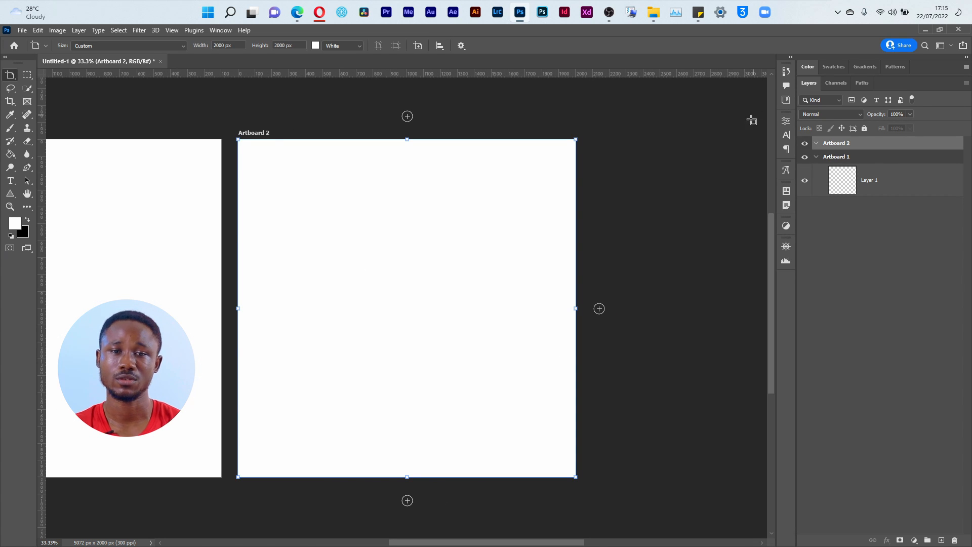
key("ctrl+0")
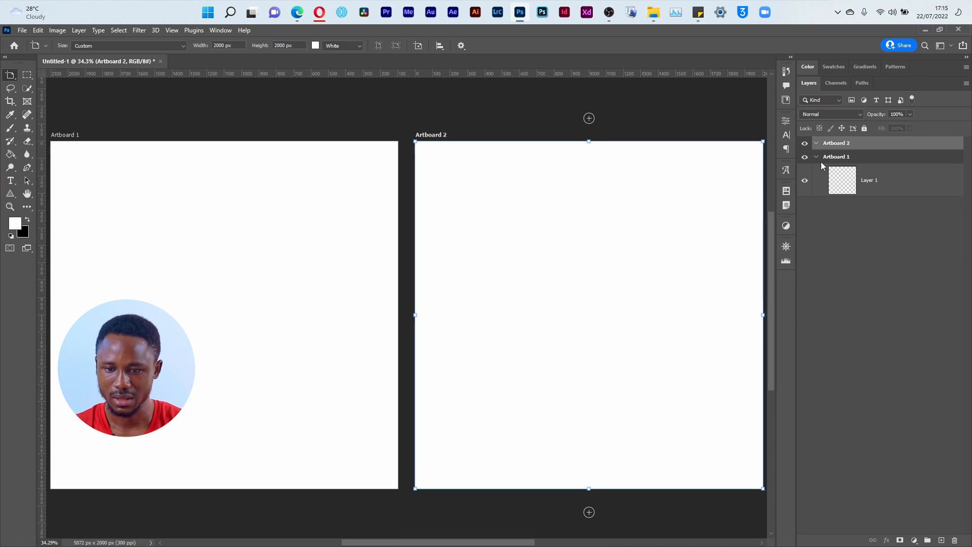
Switch to File Explorer and open the 25 JPG photo folder under Opera Download, inside 25th Birthday > 25
left_click(925, 29)
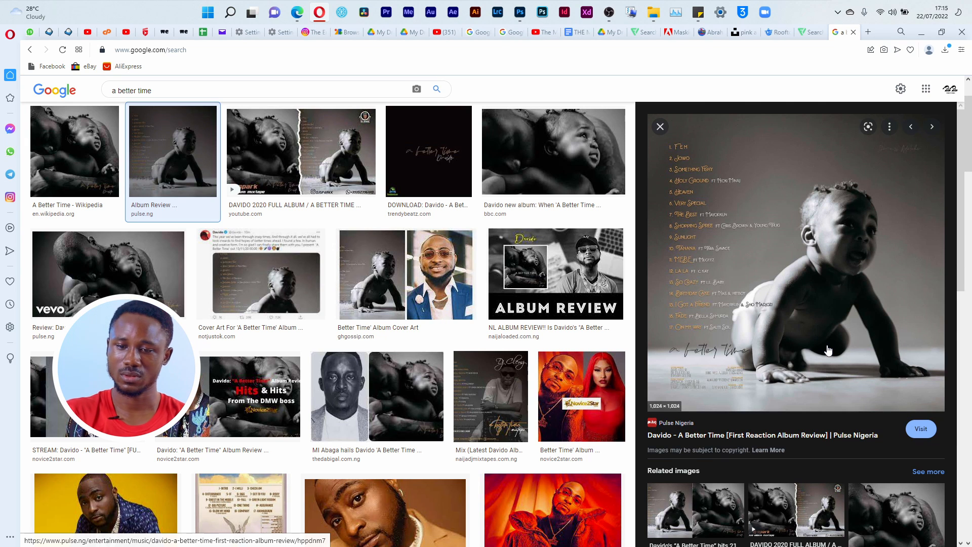
left_click(922, 32)
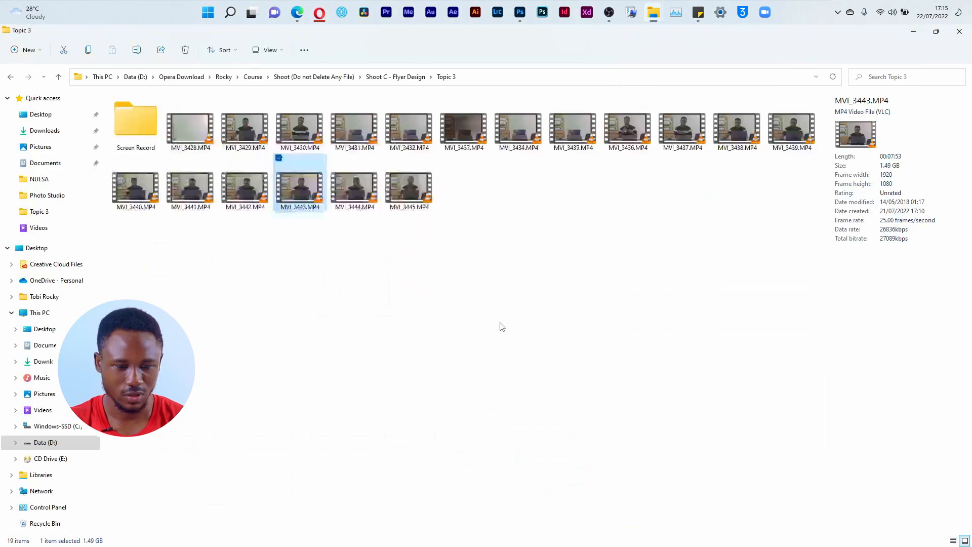
left_click(66, 196)
left_click(65, 211)
left_click(39, 180)
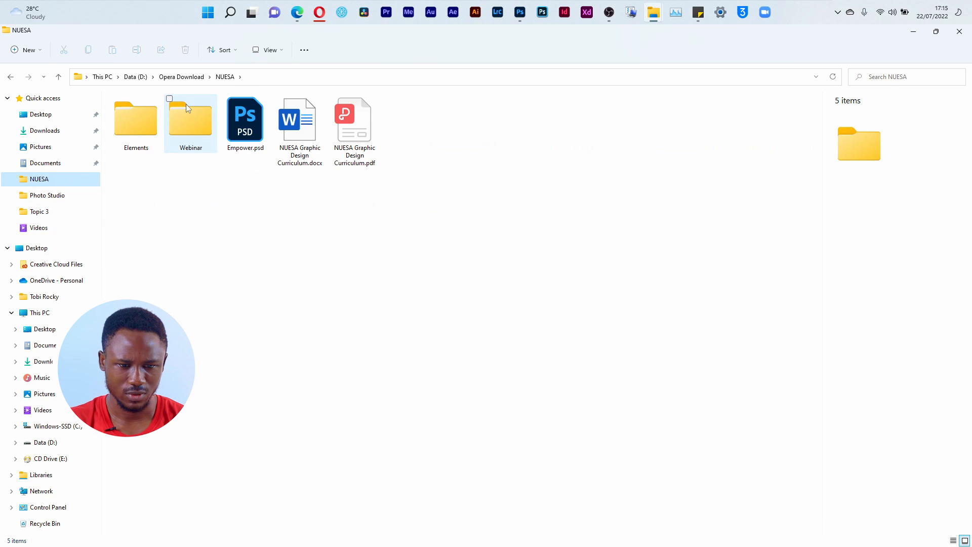
left_click(181, 77)
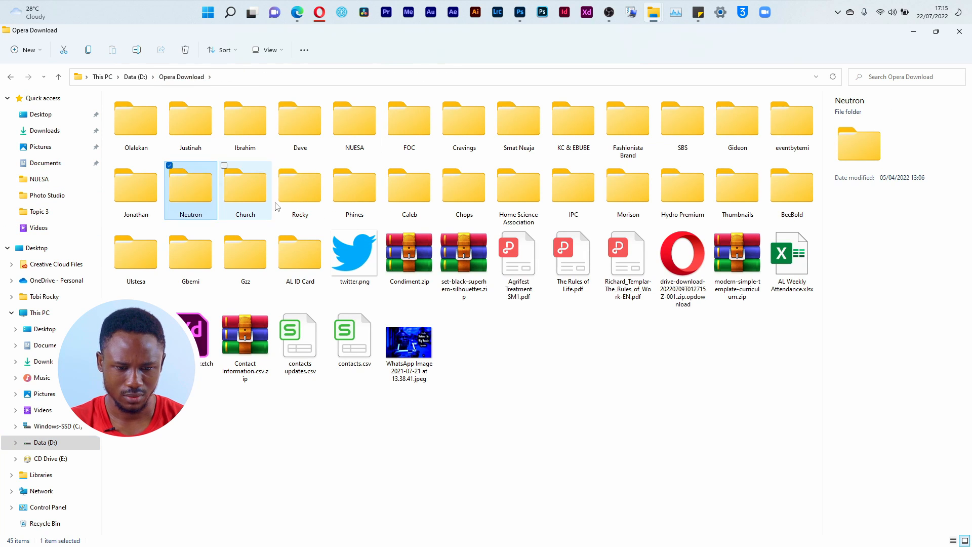
double_click(279, 207)
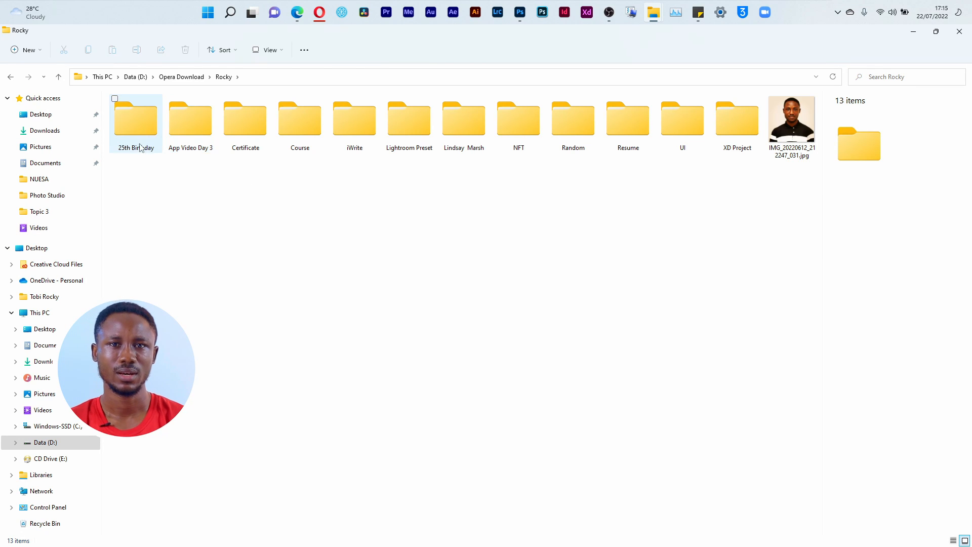
double_click(136, 126)
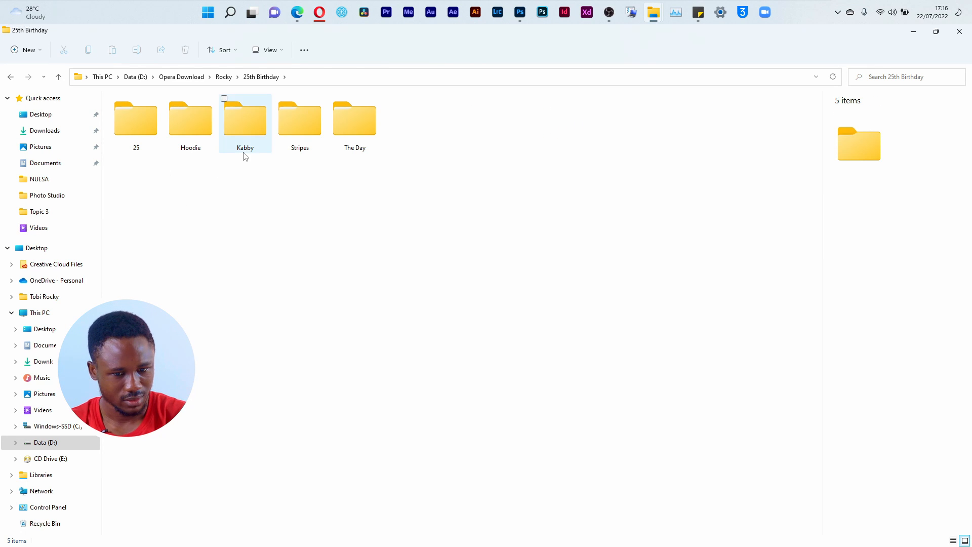
double_click(136, 121)
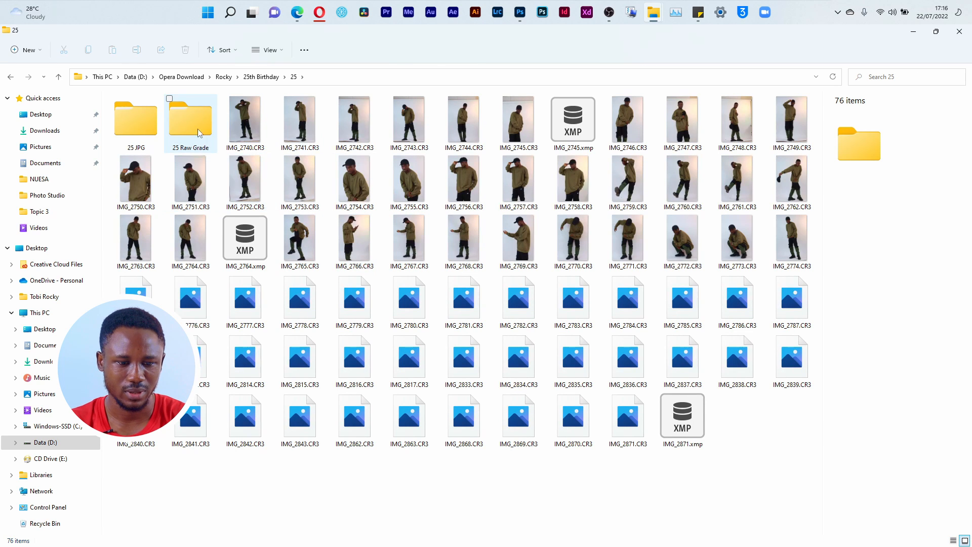
left_click(144, 136)
double_click(145, 136)
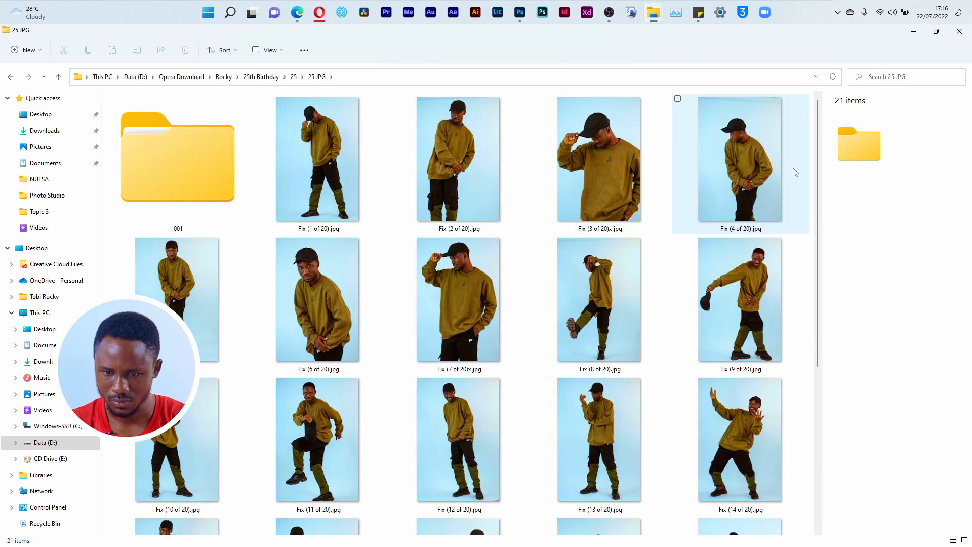
Show the photos in the 25 JPG folder as extra large icons
scroll(819, 204, "down", 2)
left_click_drag(819, 204, 829, 185)
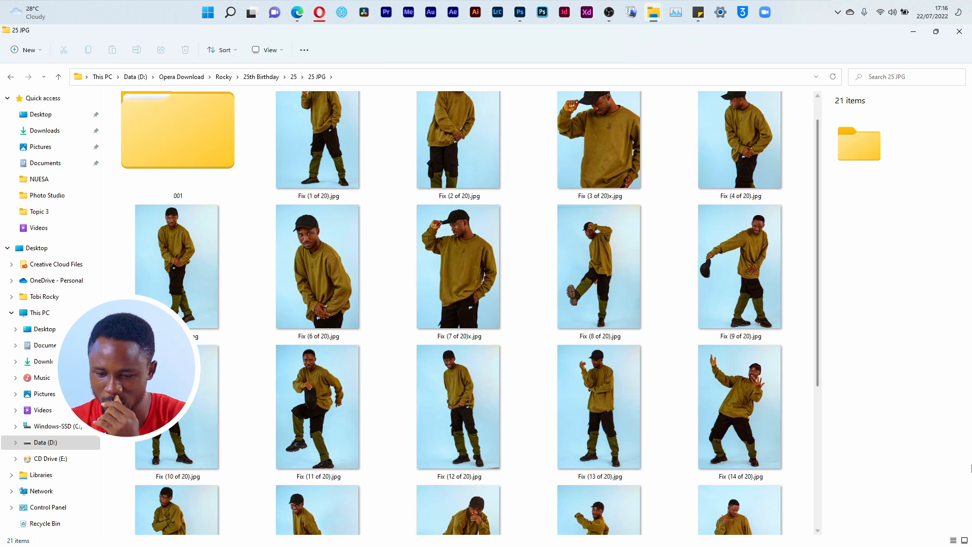
scroll(418, 131, "down", 2)
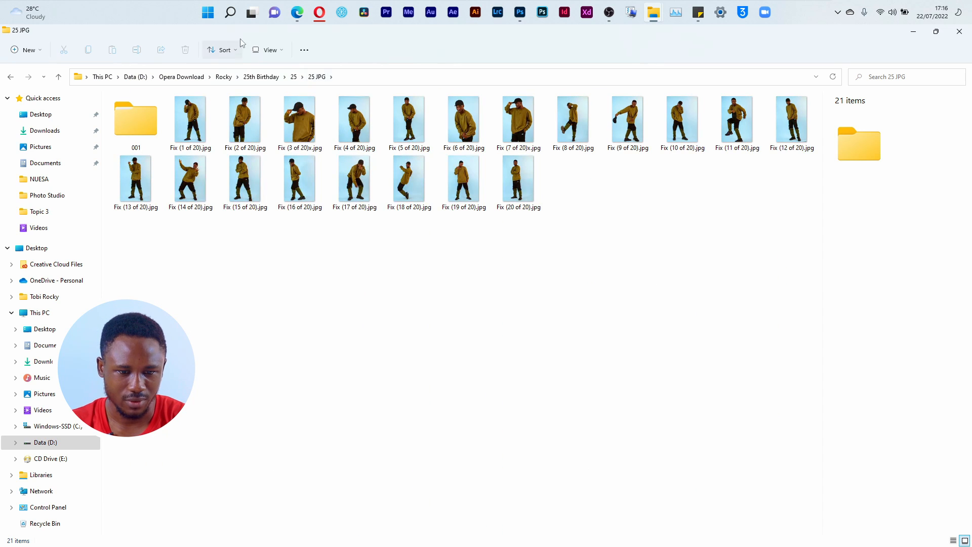
left_click(268, 49)
left_click(279, 77)
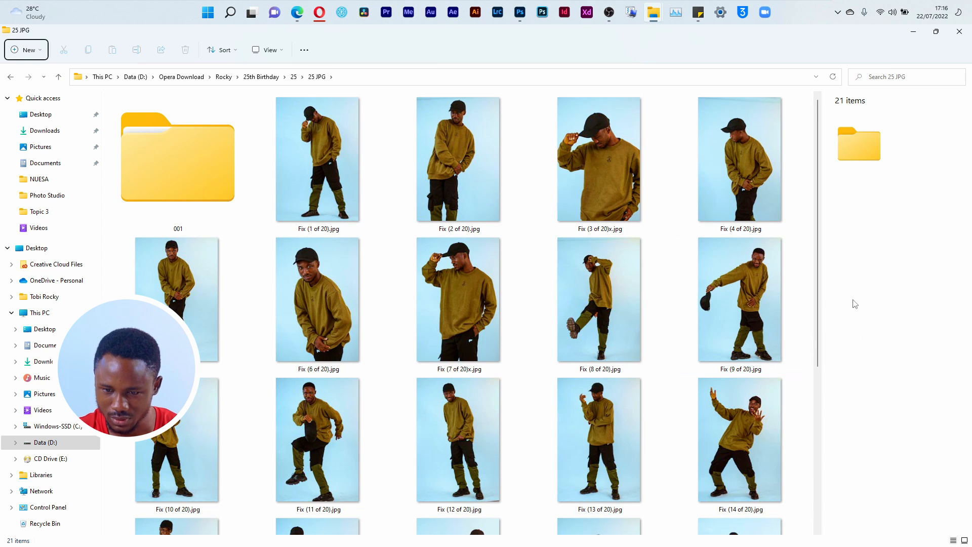
Preview the photos Fix (14 of 20), Fix (10 of 20), Fix (16 of 20) and Fix (3 of 20)x at full size
scroll(722, 339, "down", 2)
double_click(722, 339)
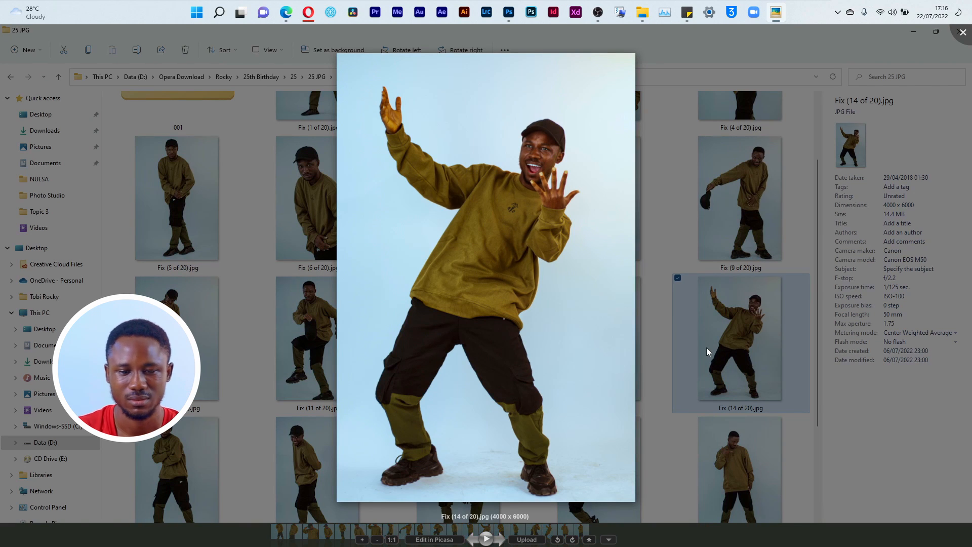
left_click(963, 32)
scroll(243, 294, "down", 3)
double_click(228, 236)
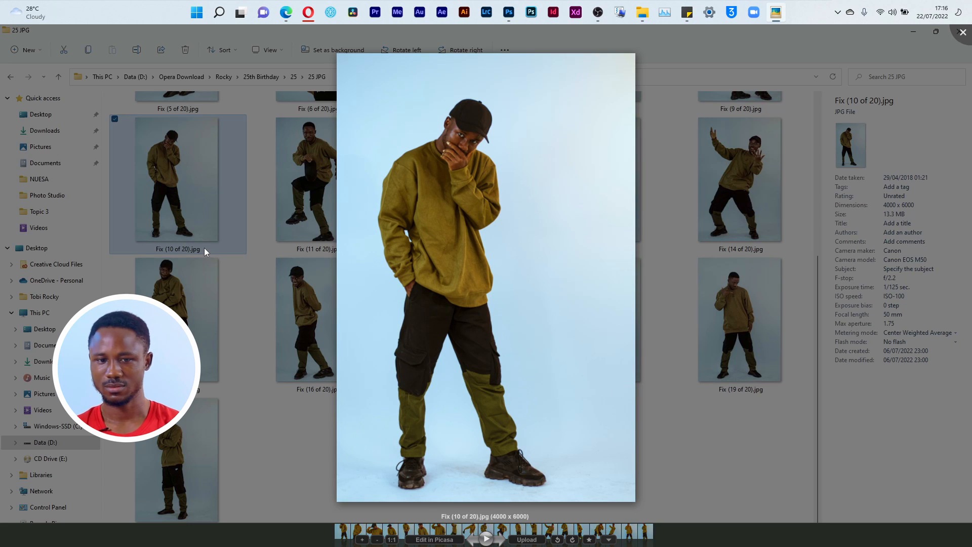
left_click(962, 33)
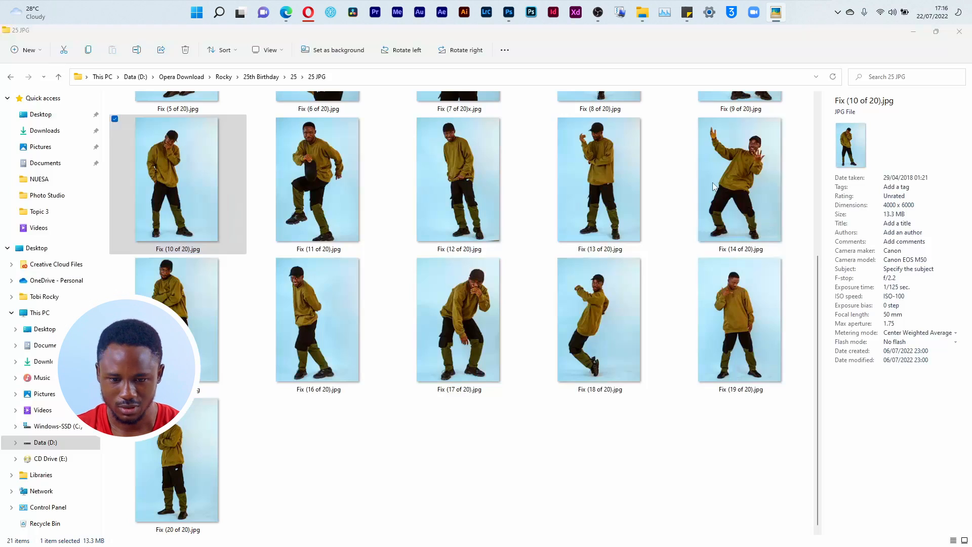
double_click(311, 336)
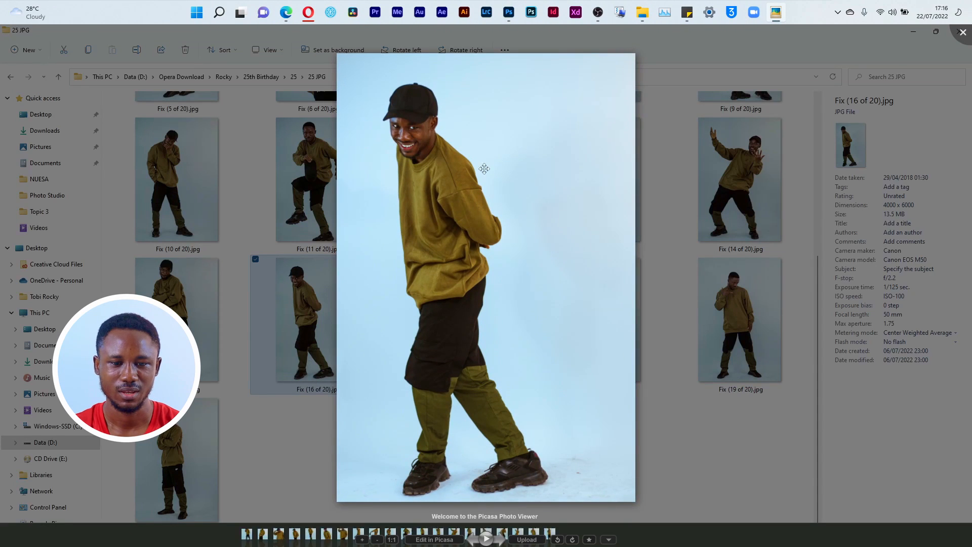
left_click(852, 94)
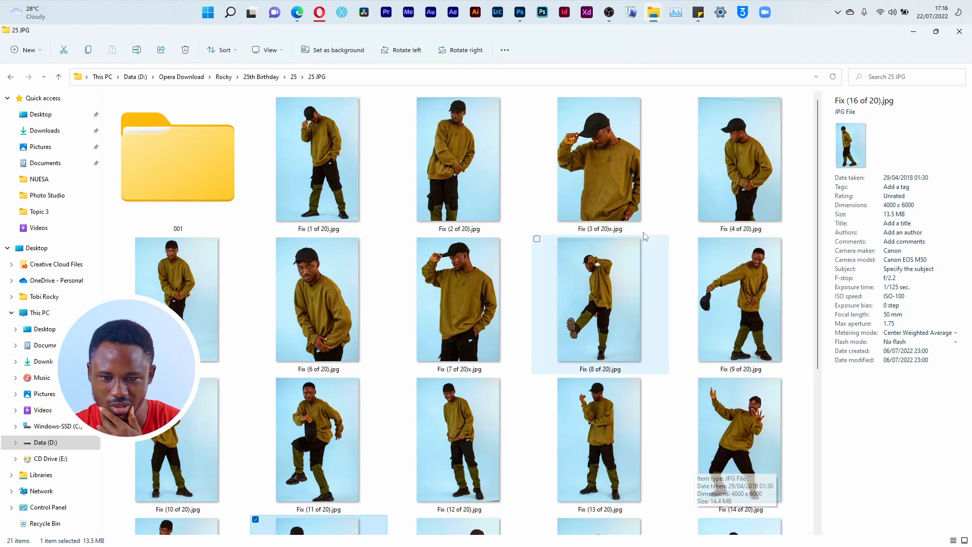
double_click(631, 178)
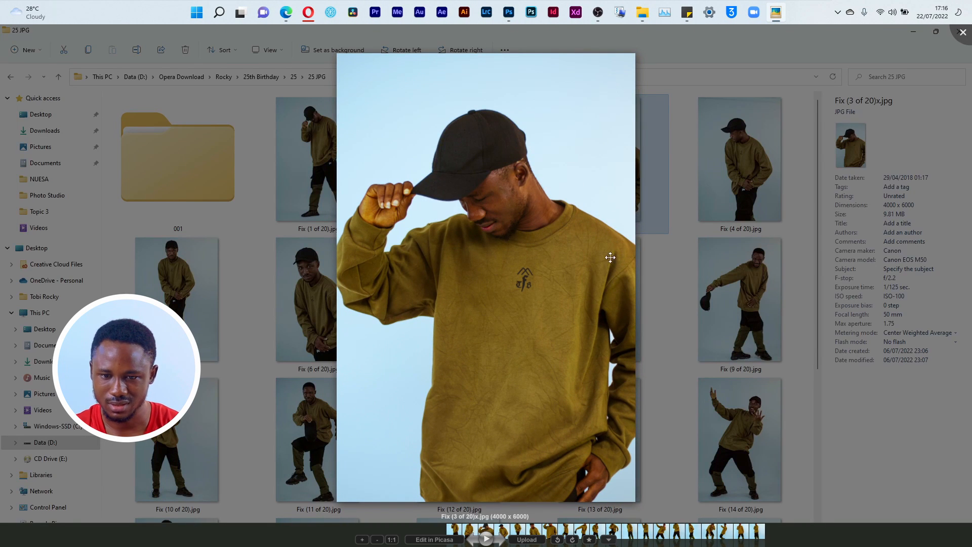
left_click(965, 33)
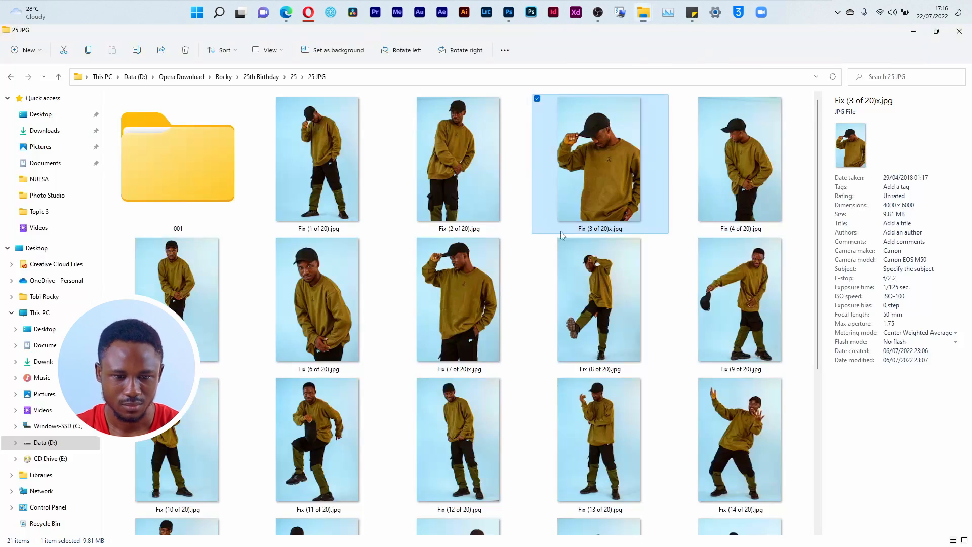
Preview Fix (1 of 20).jpg at full size and look into the 001 folder and its Used for IG post subfolder
double_click(312, 170)
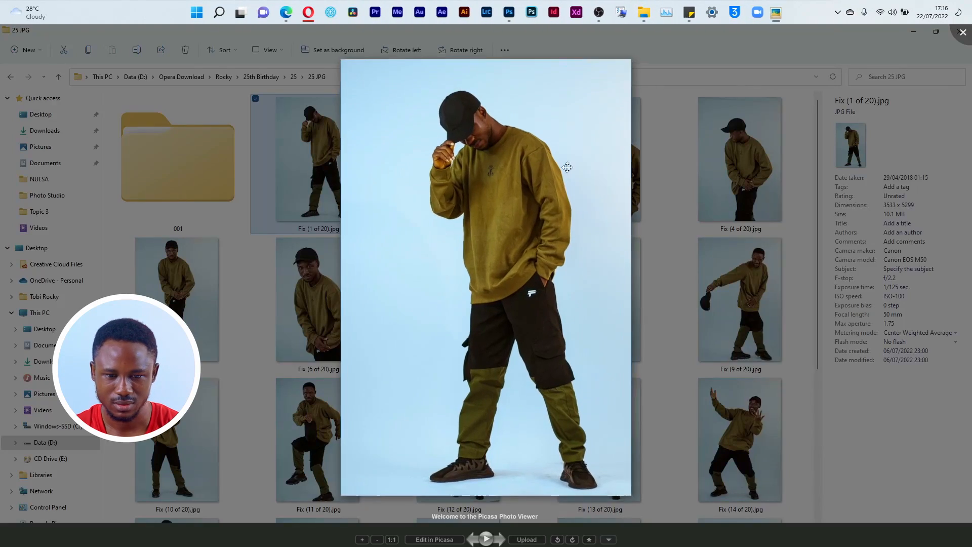
key("Escape")
left_click(210, 175)
double_click(210, 175)
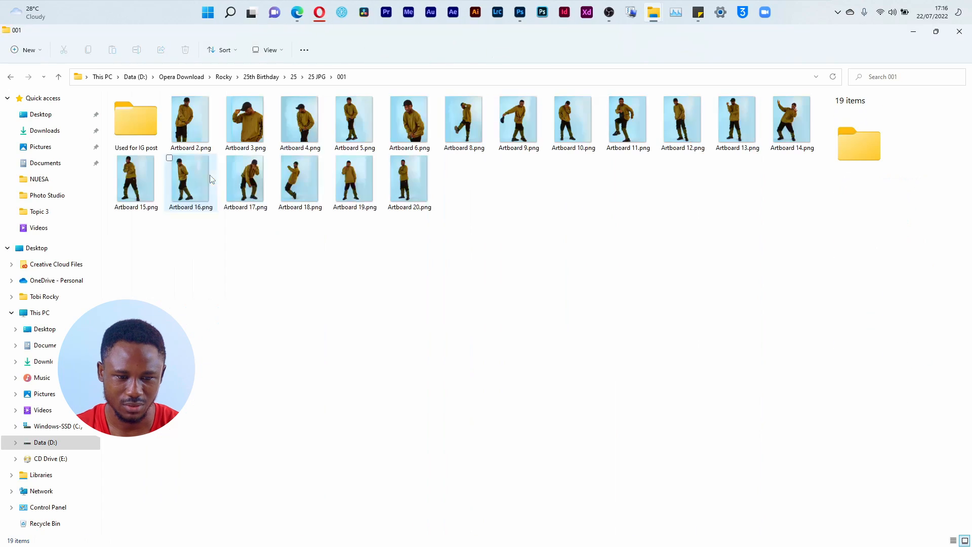
double_click(136, 121)
Go up to the 25th Birthday folder and open Hoodie > Hoodie Grade
left_click(261, 77)
double_click(196, 119)
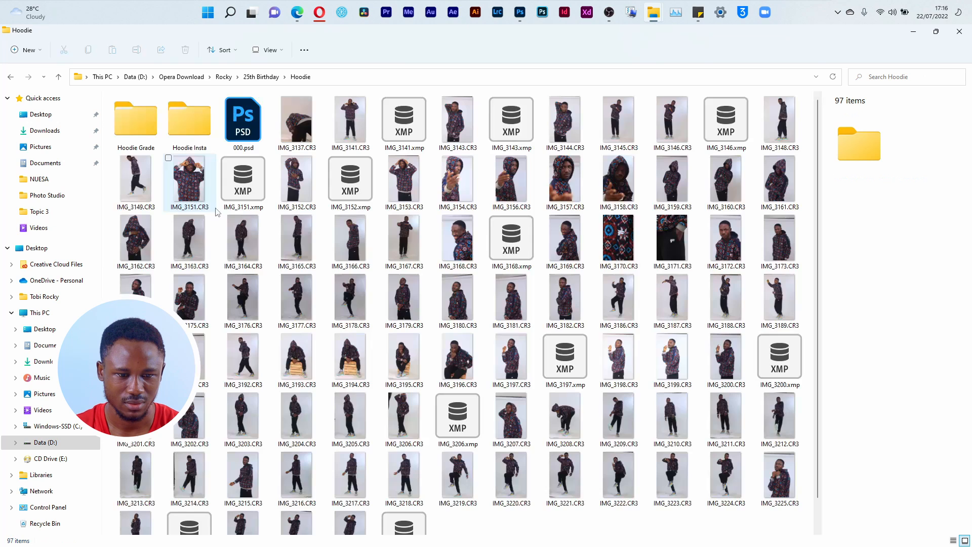
double_click(149, 131)
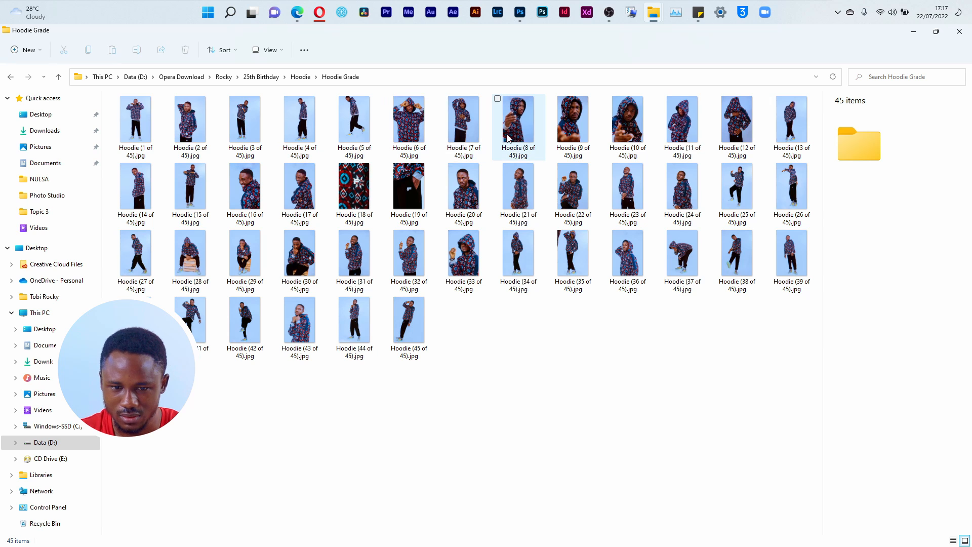
Preview Hoodie (10 of 45).jpg and the photo before it at full size
double_click(627, 133)
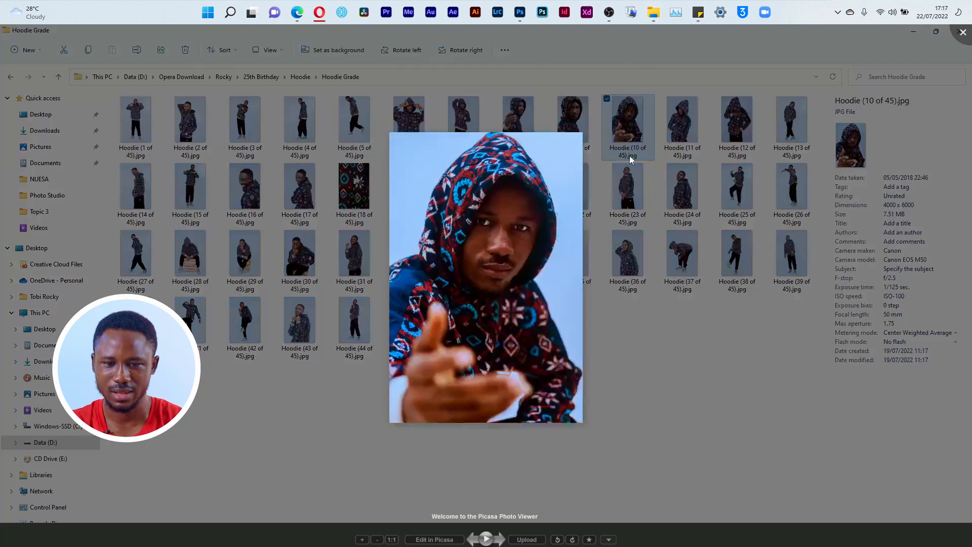
key("Left")
key("Right")
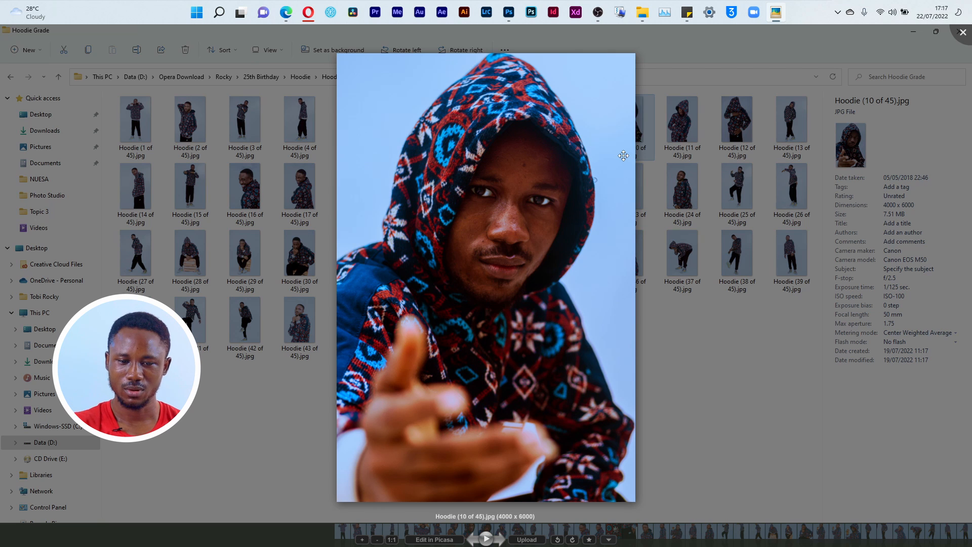
left_click(963, 32)
Place the Hoodie (10 of 45) photo in Photoshop and try to move its layer from Artboard 2 into Artboard 1
left_click_drag(630, 129, 317, 254)
key("alt+Tab")
key("alt+Tab")
key("alt+Tab")
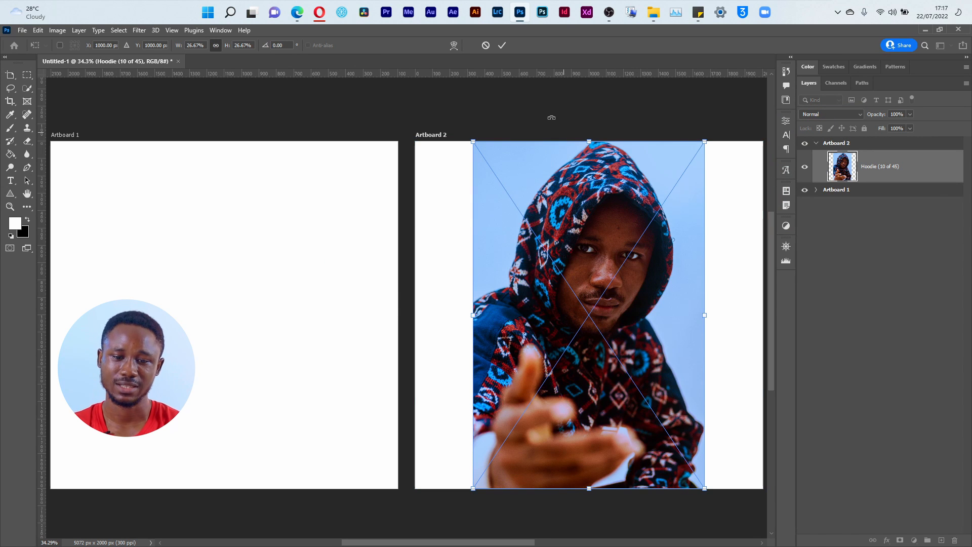
left_click(502, 45)
left_click_drag(897, 168, 906, 197)
left_click_drag(857, 172, 848, 193)
Place Hoodie (10 of 45).jpg from the Hoodie Grade folder into Artboard 1
left_click(910, 161)
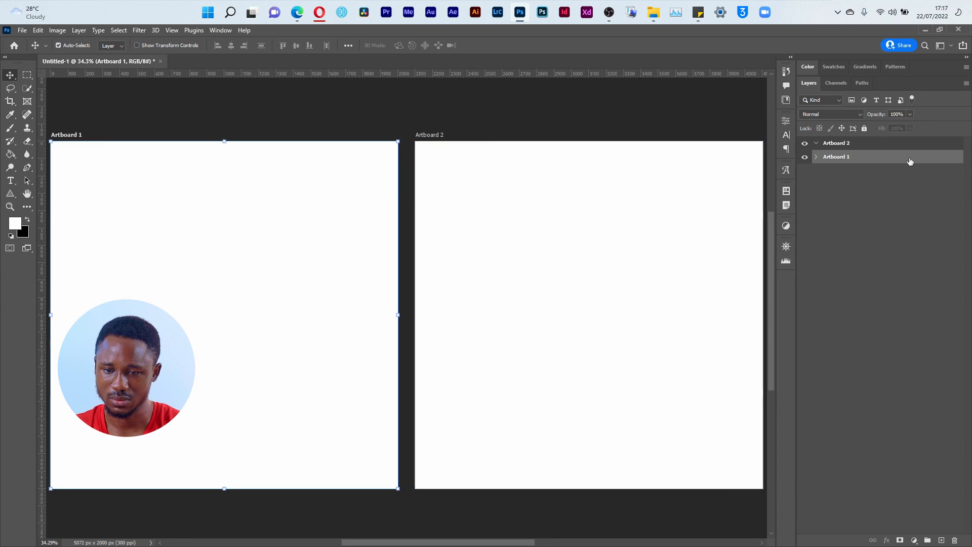
key("alt+Tab")
left_click_drag(632, 134, 195, 306)
key("alt+Tab")
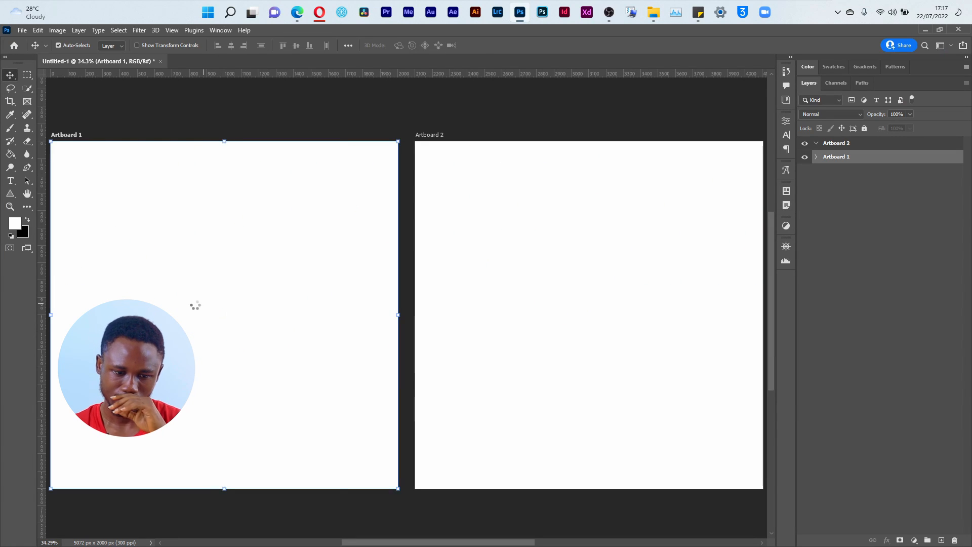
left_click(504, 45)
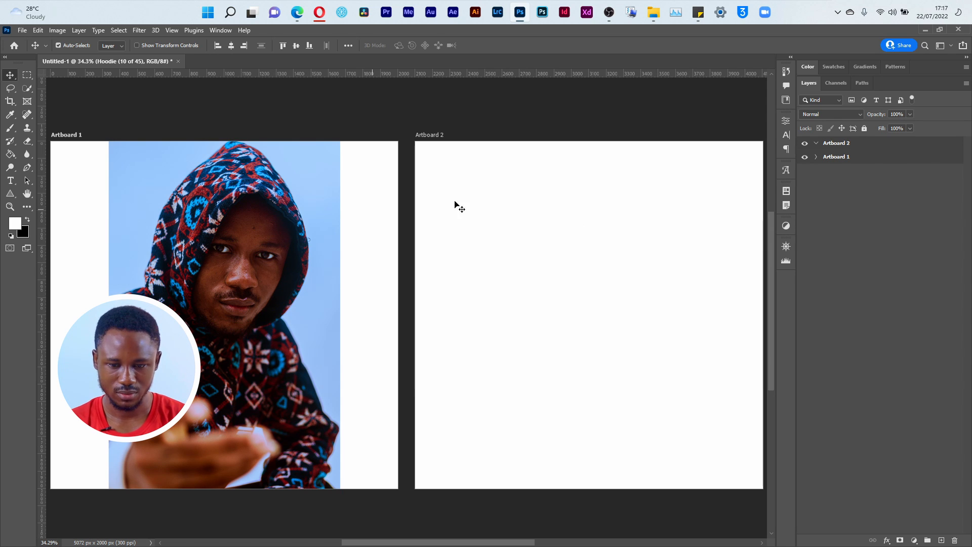
Scale the Hoodie (10 of 45) photo to about 40.6% and centre it vertically at Y 1000 px so it fills Artboard 1
left_click(816, 156)
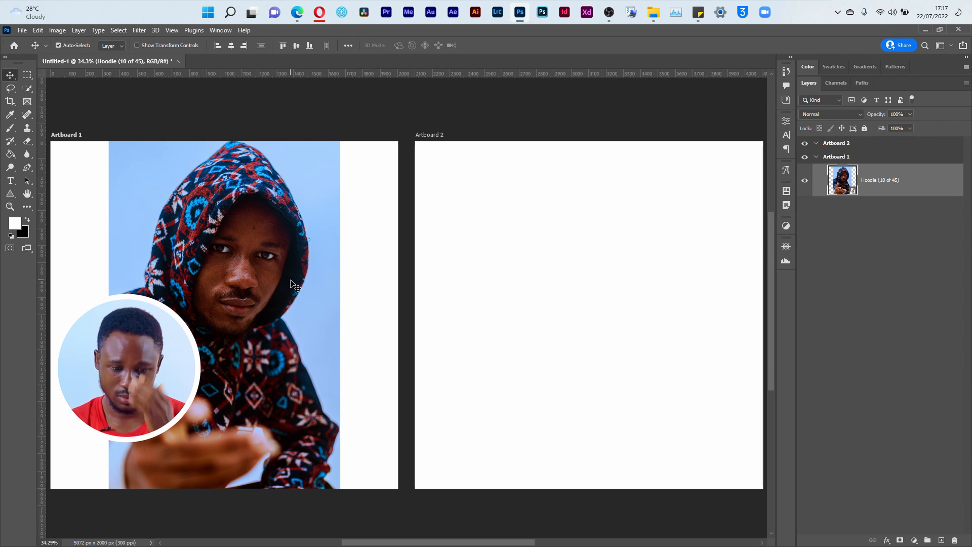
key("ctrl+t")
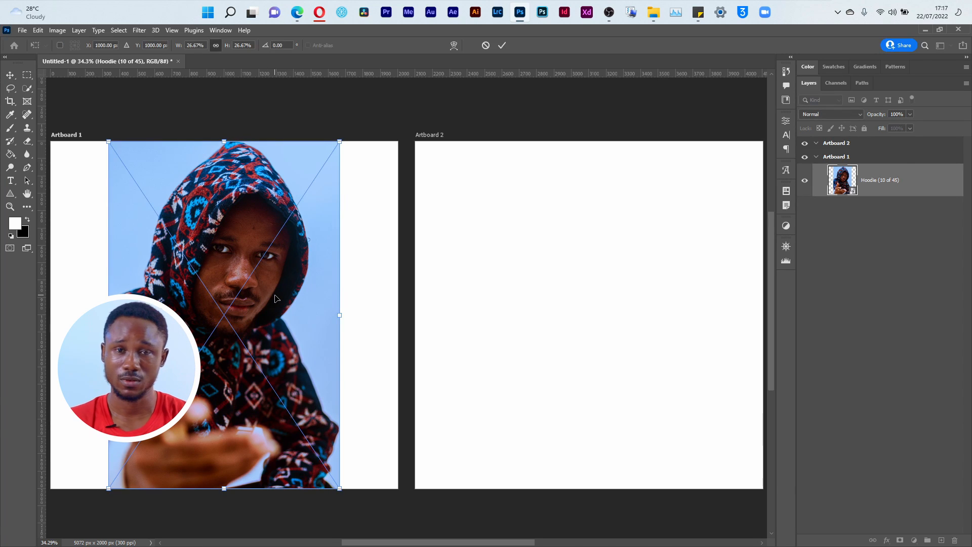
scroll(393, 542, "left", 3)
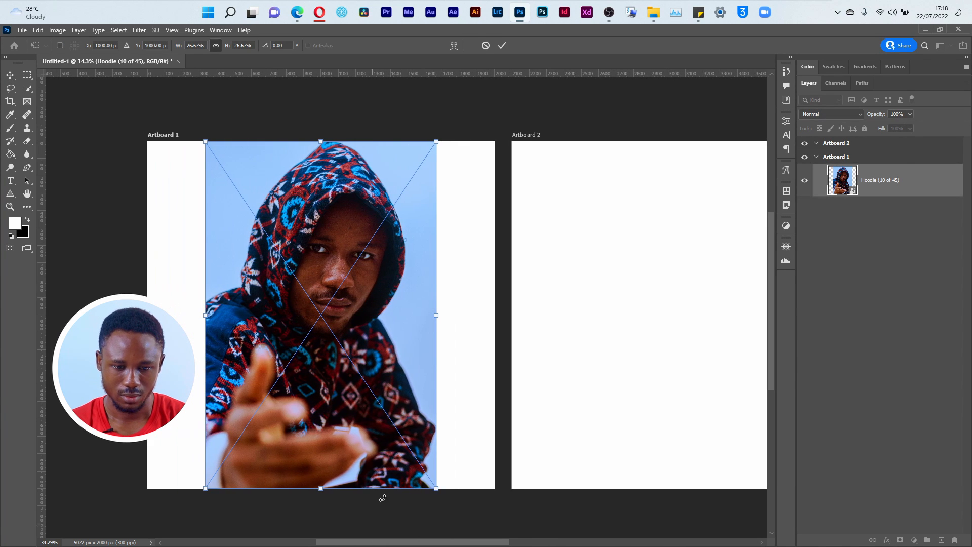
left_click_drag(436, 143, 498, 49)
left_click_drag(199, 495, 130, 527)
scroll(127, 531, "right", 3)
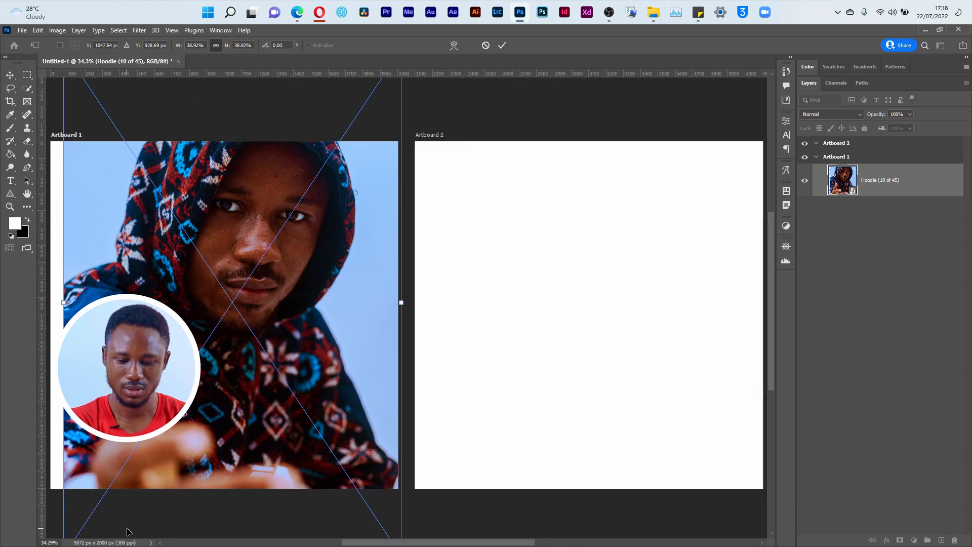
key("ctrl+minus")
key("ctrl+minus")
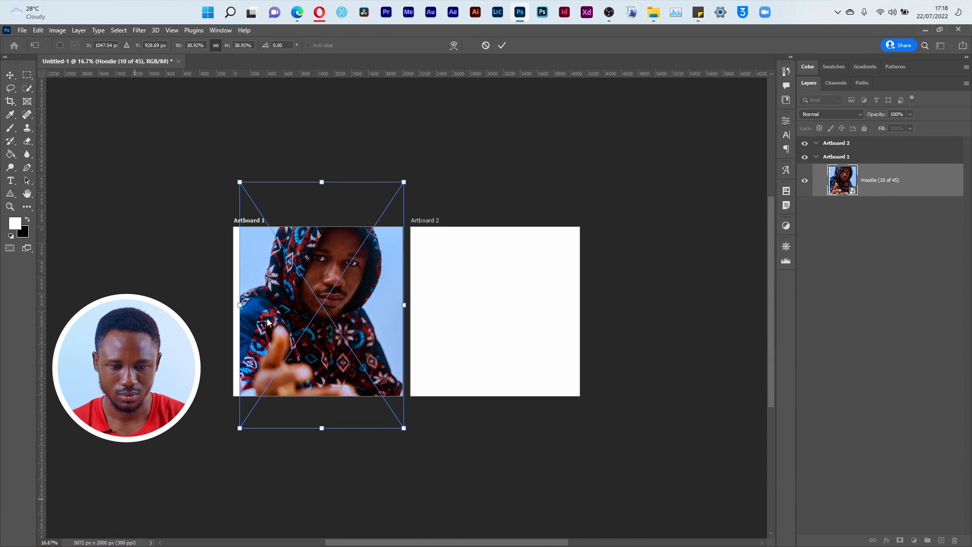
left_click_drag(240, 182, 225, 175)
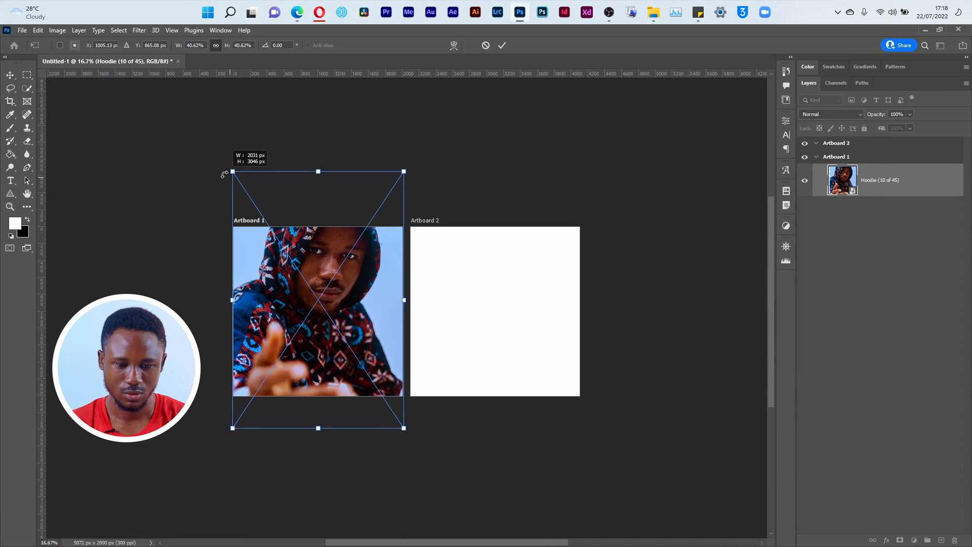
mouse_move(321, 288)
left_mouse_down()
mouse_move(321, 335)
mouse_move(321, 253)
mouse_move(320, 324)
mouse_move(321, 306)
left_mouse_up()
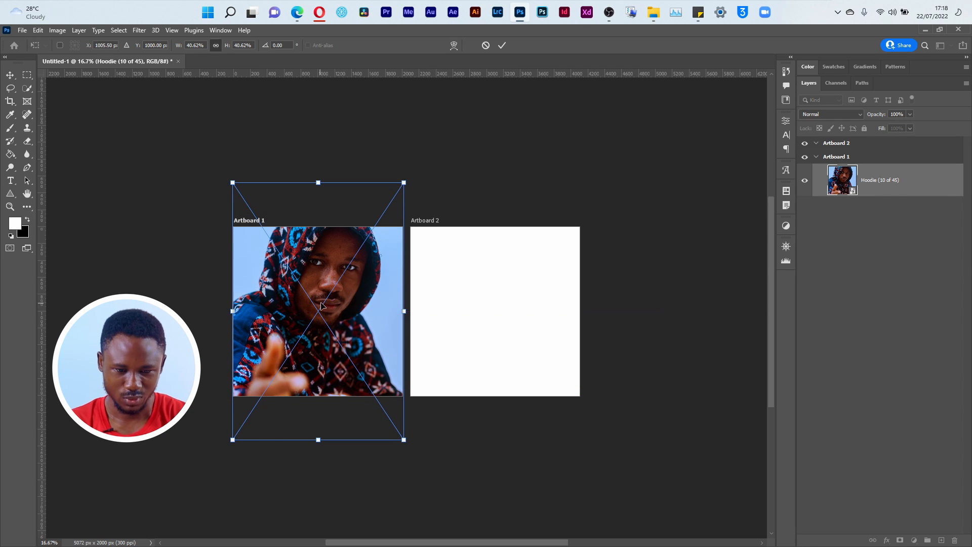
left_click(501, 45)
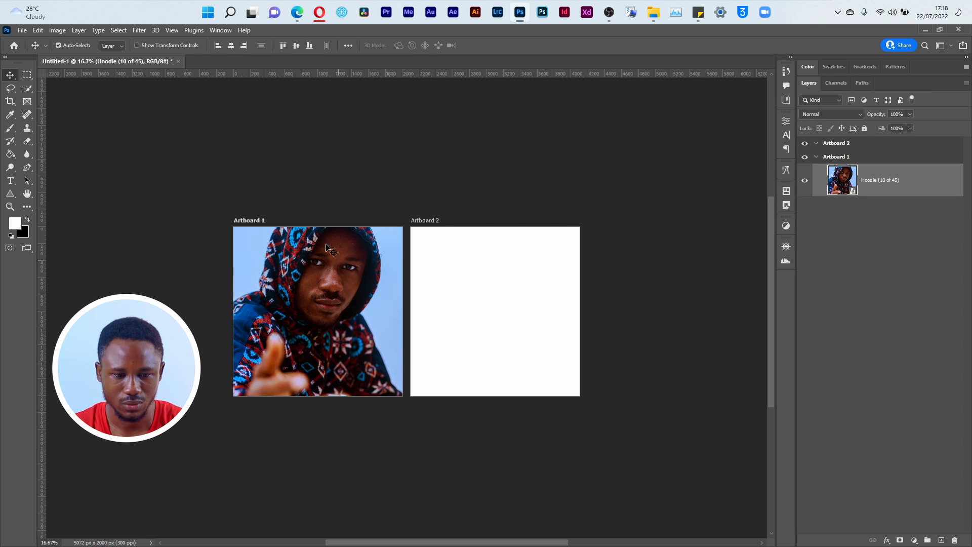
Switch to File Explorer and preview Hoodie (10 of 45), Hoodie (30 of 45) and Hoodie (28 of 45) at full size
key("super+Tab")
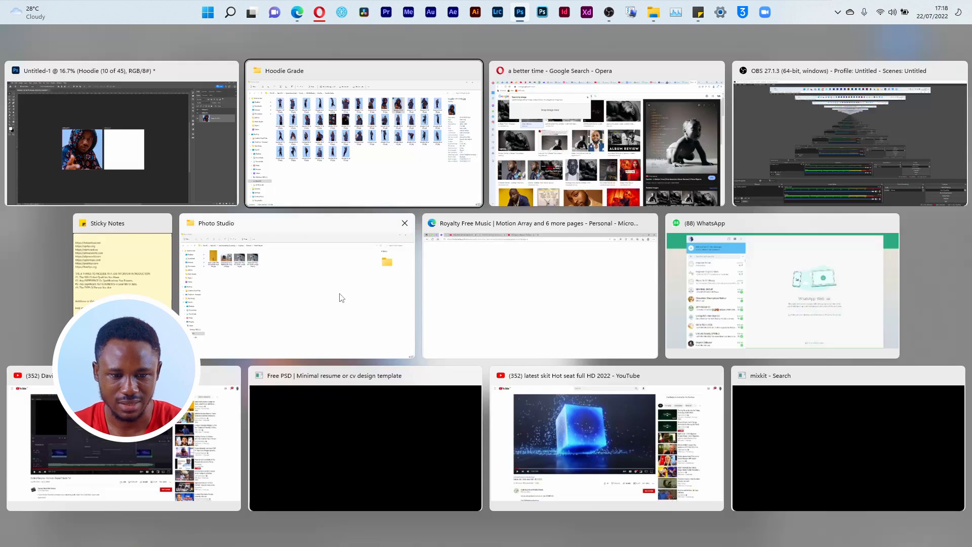
left_click(476, 183)
double_click(617, 133)
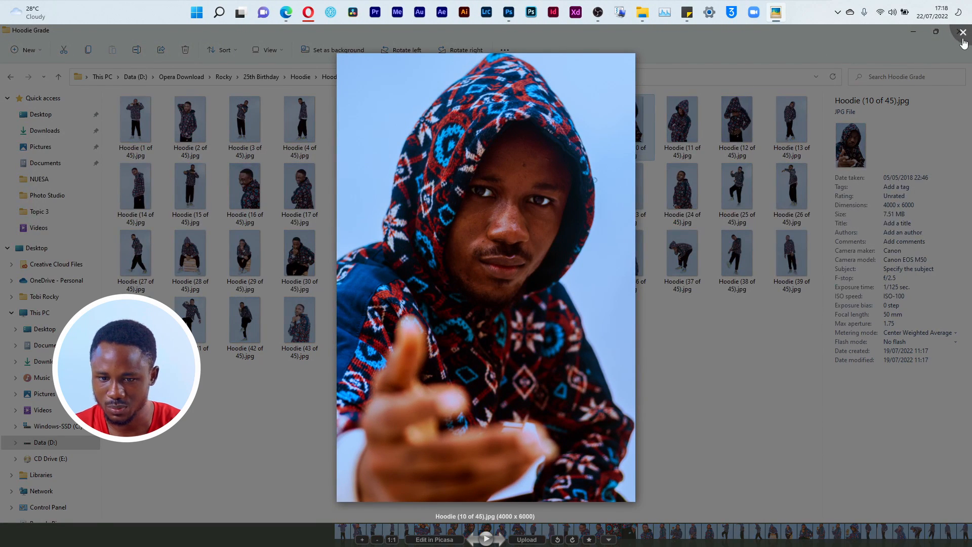
left_click(668, 361)
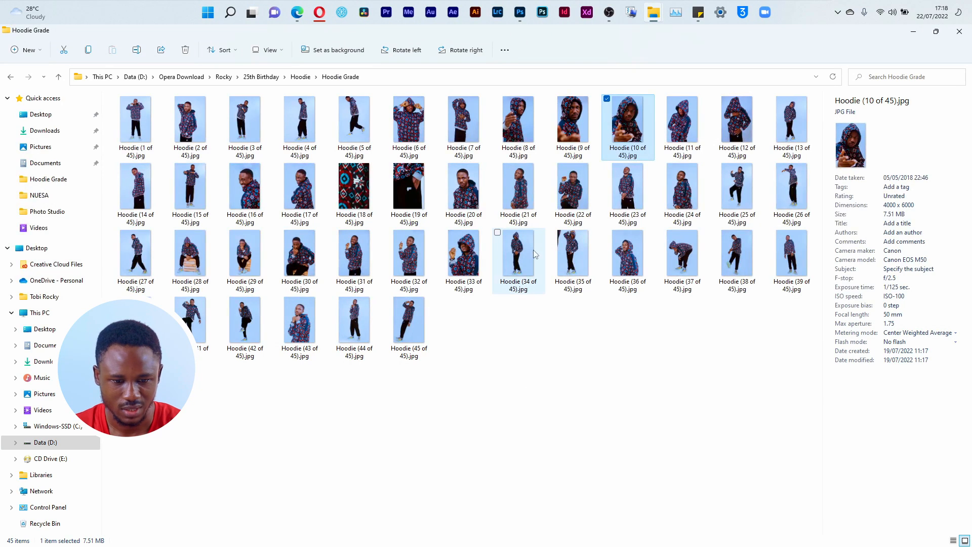
double_click(301, 256)
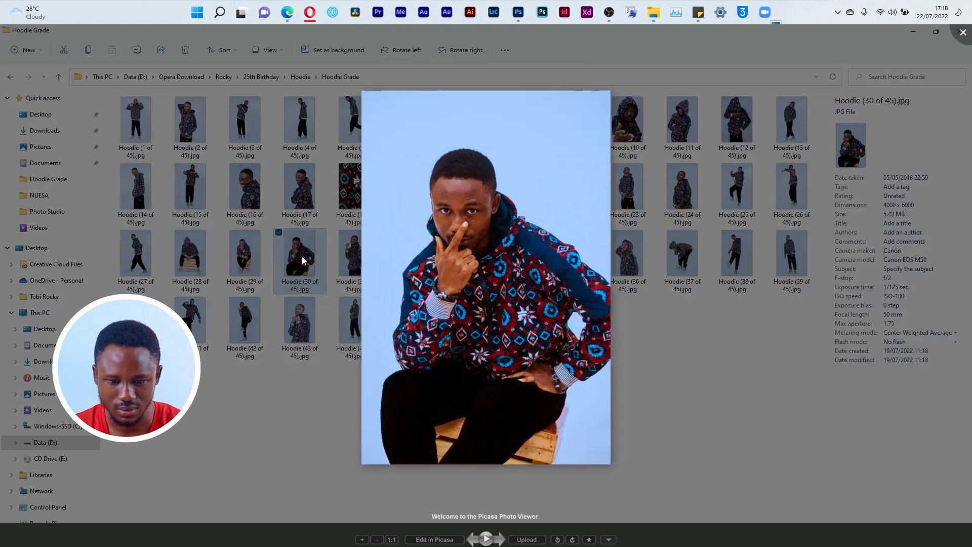
left_click(874, 159)
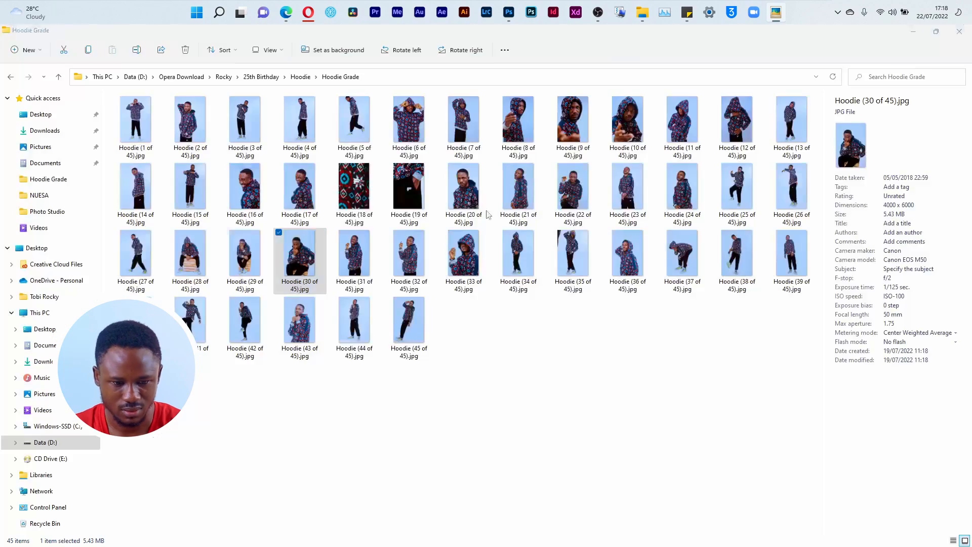
double_click(178, 262)
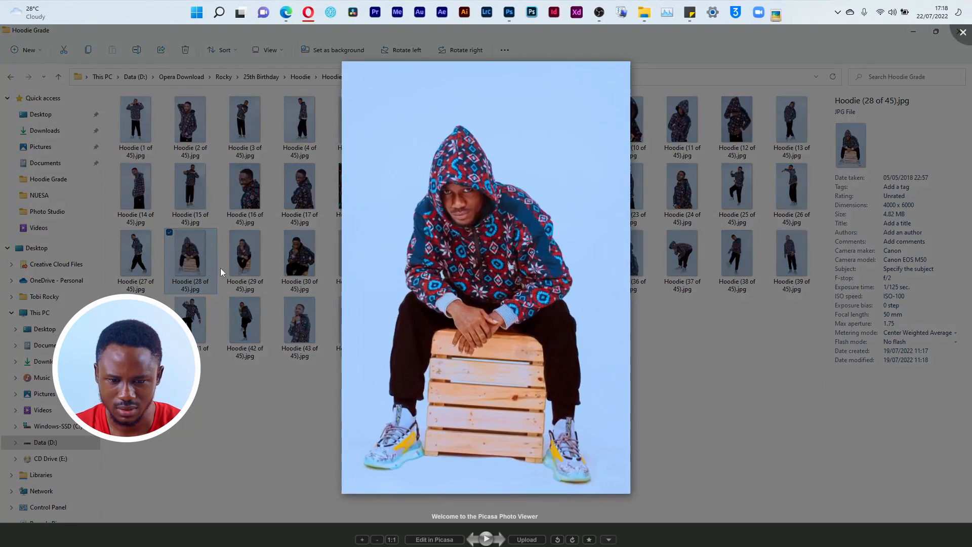
left_click(963, 32)
left_click_drag(190, 253, 522, 332)
key("alt+Tab")
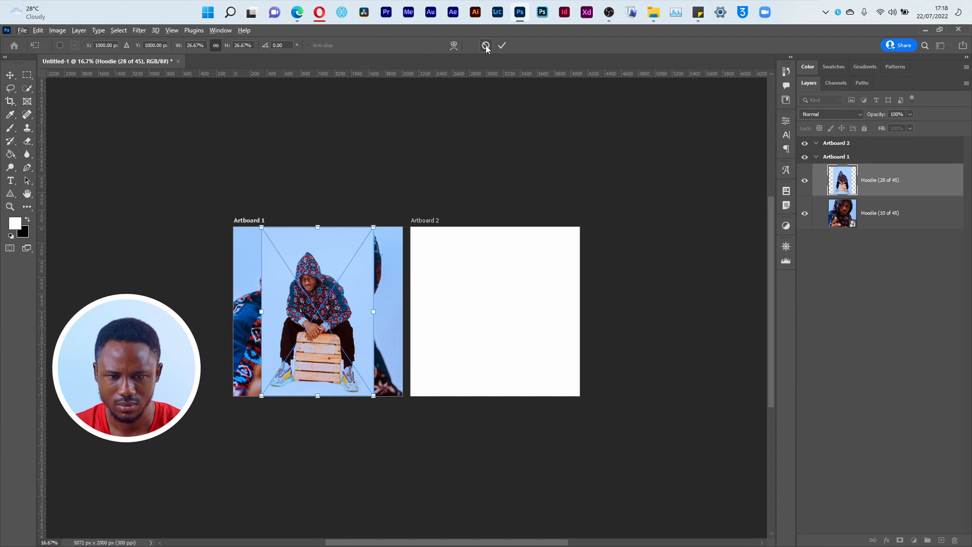
left_click(486, 45)
Place Hoodie (28 of 45).jpg from the Hoodie Grade folder into Artboard 2
left_click(852, 146)
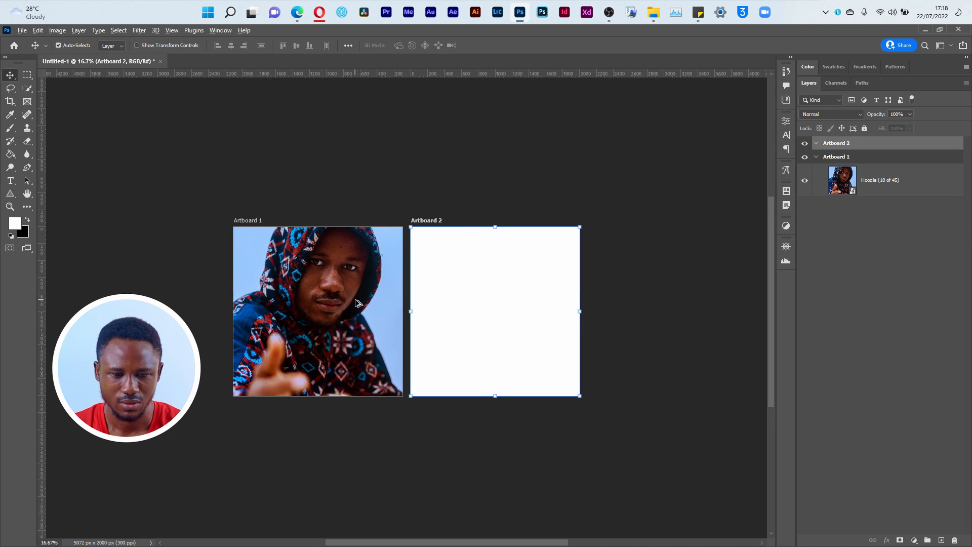
key("alt+Tab")
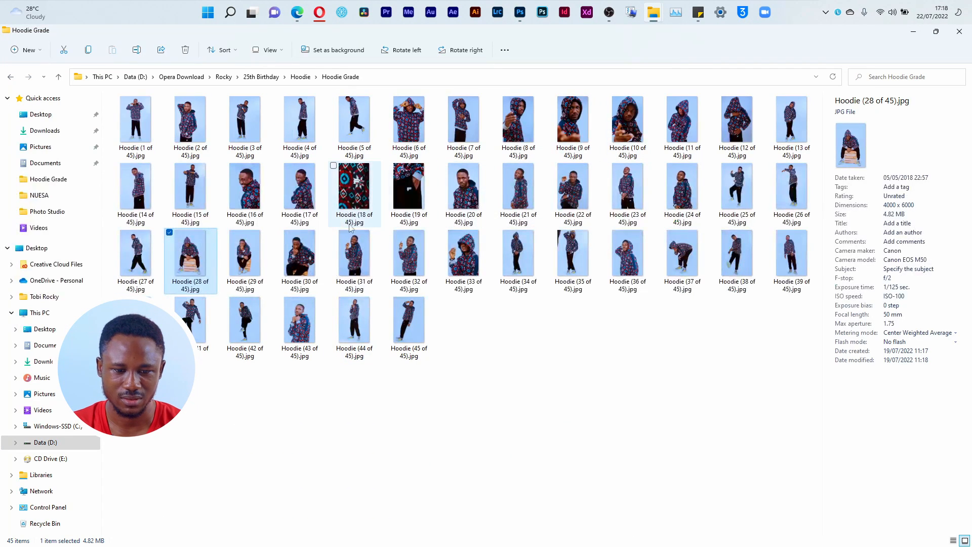
left_click_drag(191, 255, 479, 309)
key("alt+Tab")
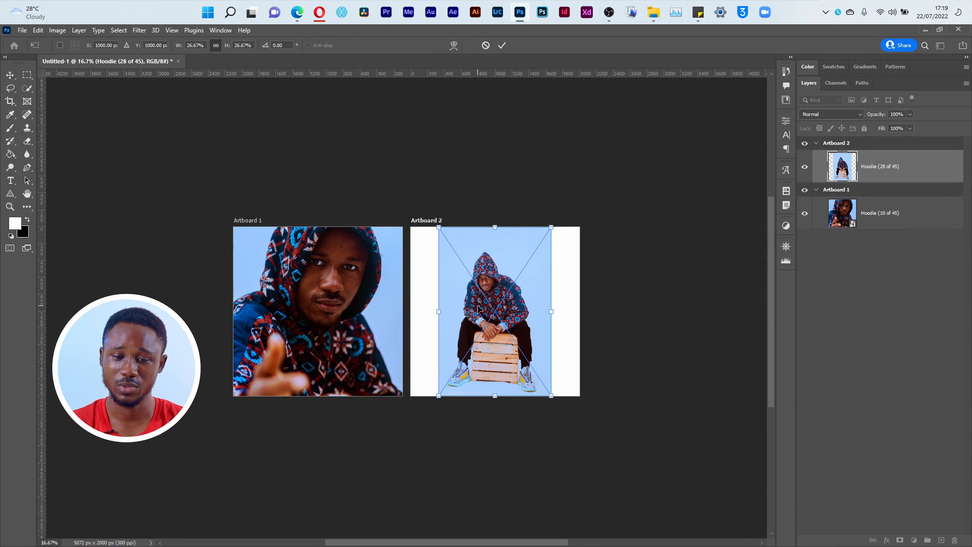
Scale the Hoodie (28 of 45) photo to about 40.8% and shift it down so it fills Artboard 2 with space above the hood
left_click_drag(551, 227, 577, 188)
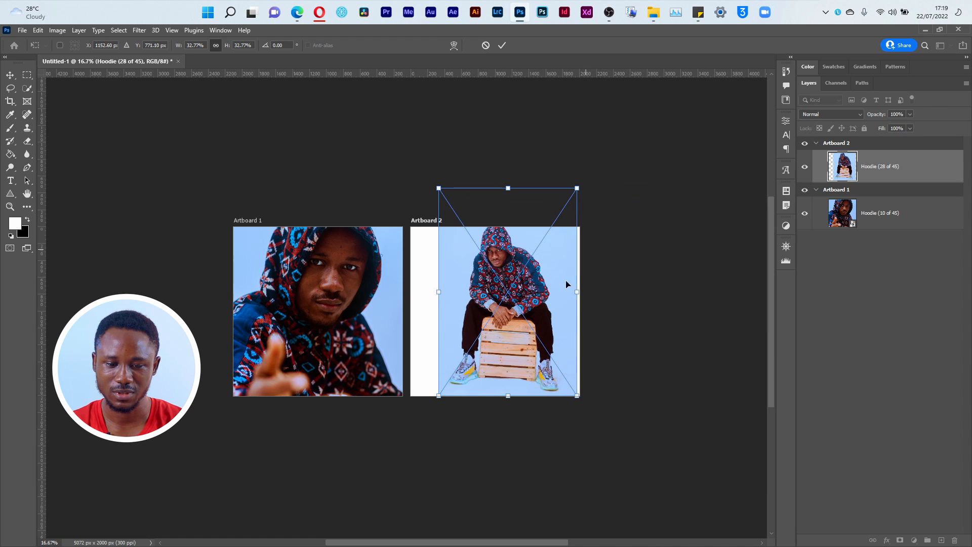
left_click_drag(435, 398, 407, 437)
left_click_drag(478, 391, 480, 398)
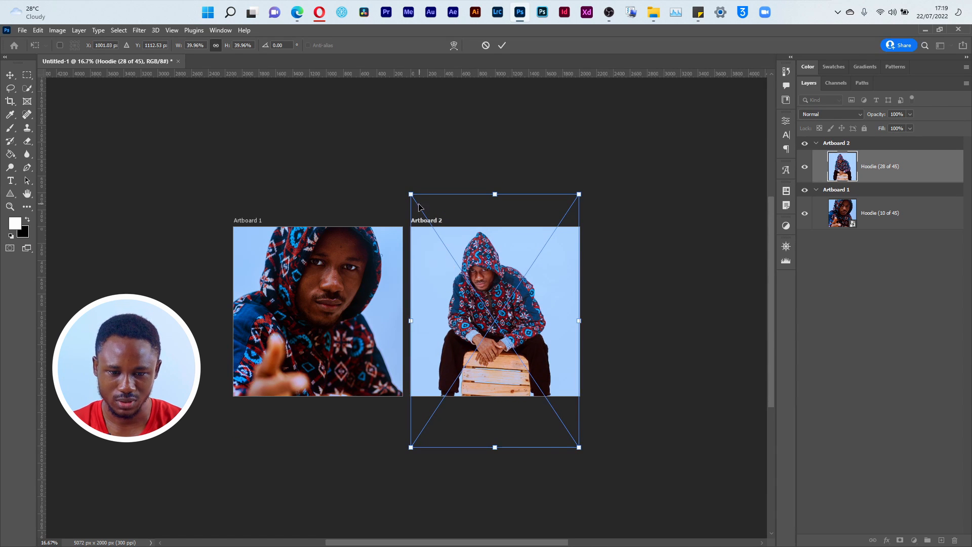
left_click_drag(410, 193, 405, 192)
left_click_drag(496, 307, 499, 315)
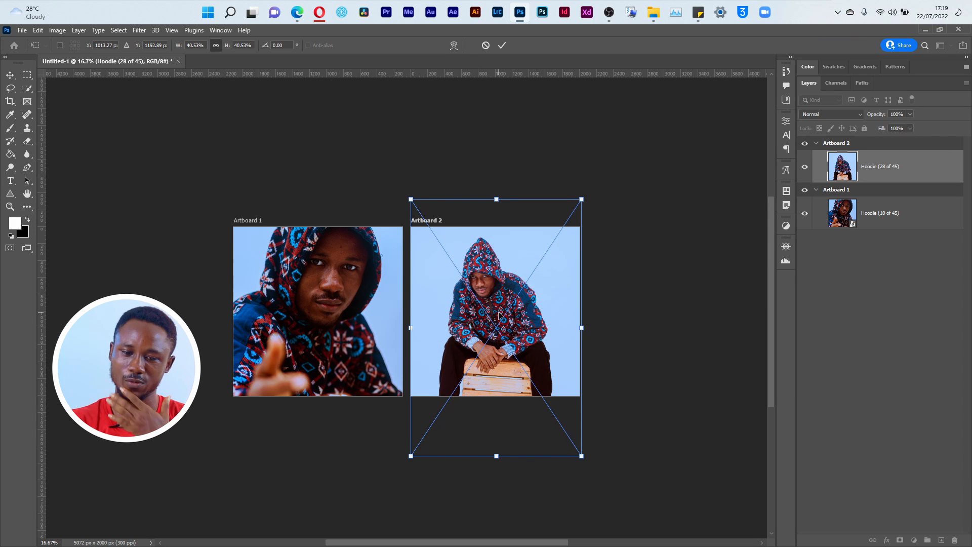
left_click_drag(581, 199, 584, 197)
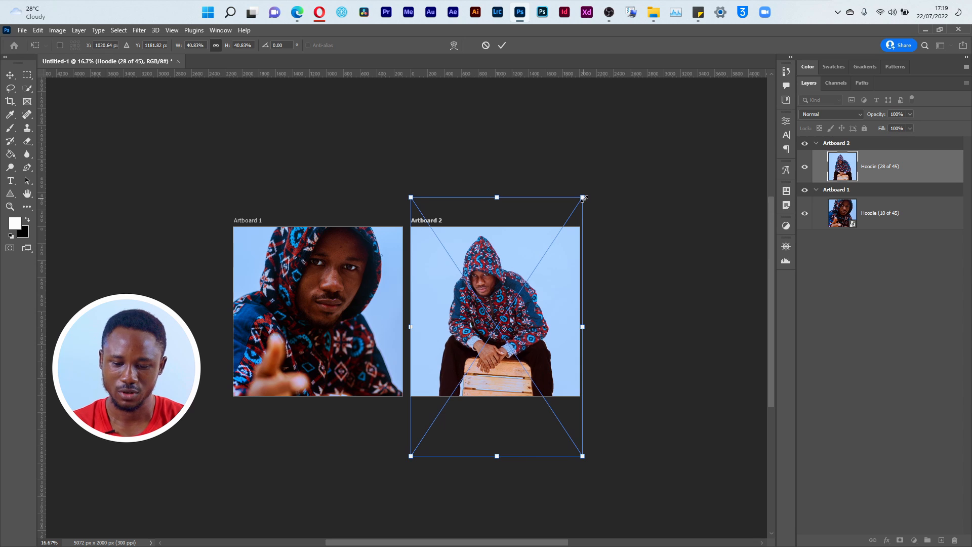
key("Return")
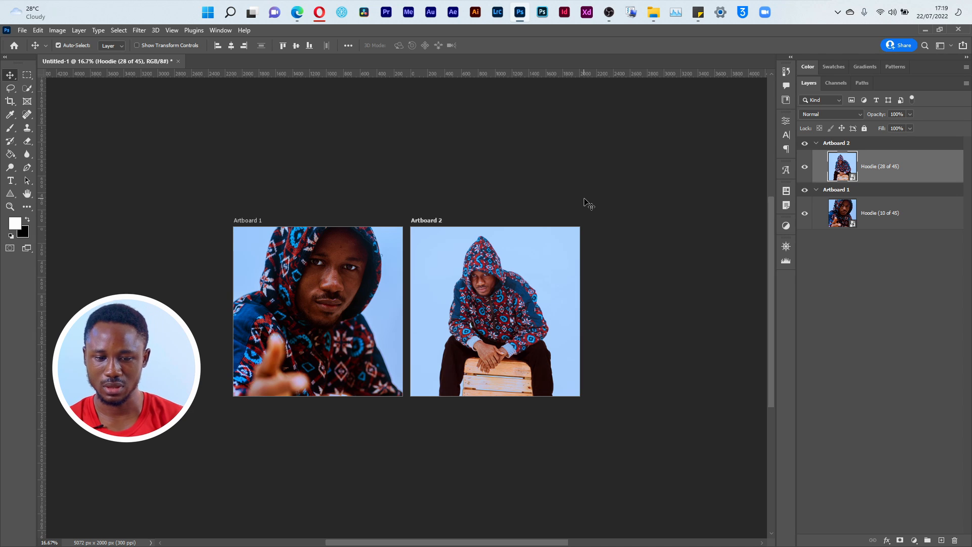
Reduce the Hoodie (28 of 45) photo slightly to about 40.2% so its edge meets the right side of Artboard 2
key("ctrl+t")
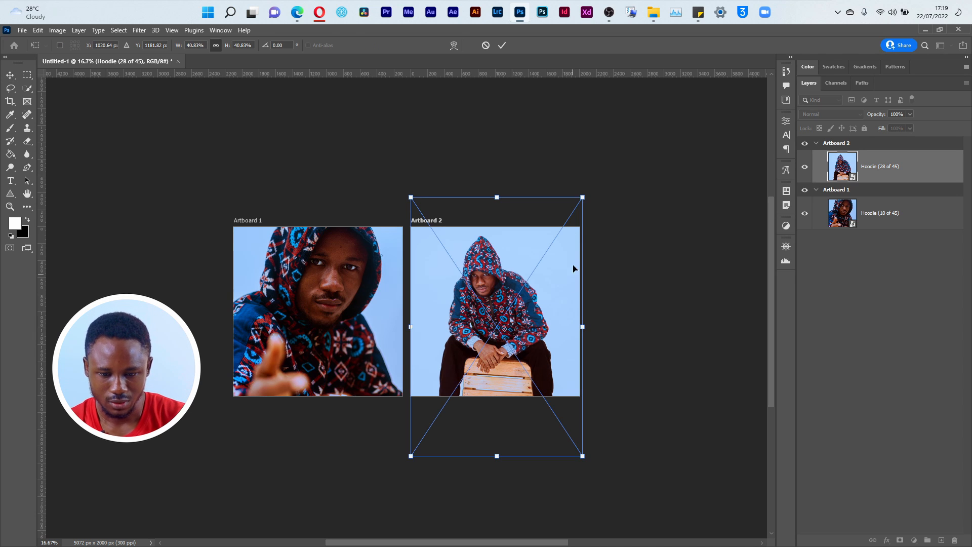
left_click_drag(583, 197, 580, 200)
key("Return")
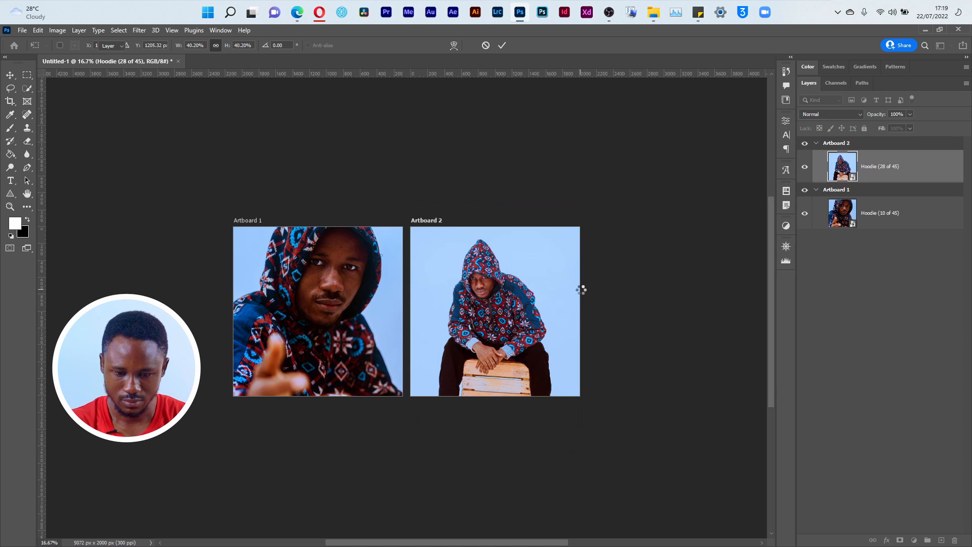
Shift the Hoodie (28 of 45) photo slightly upward in Artboard 2 and finish the transform
left_click_drag(527, 357, 526, 351)
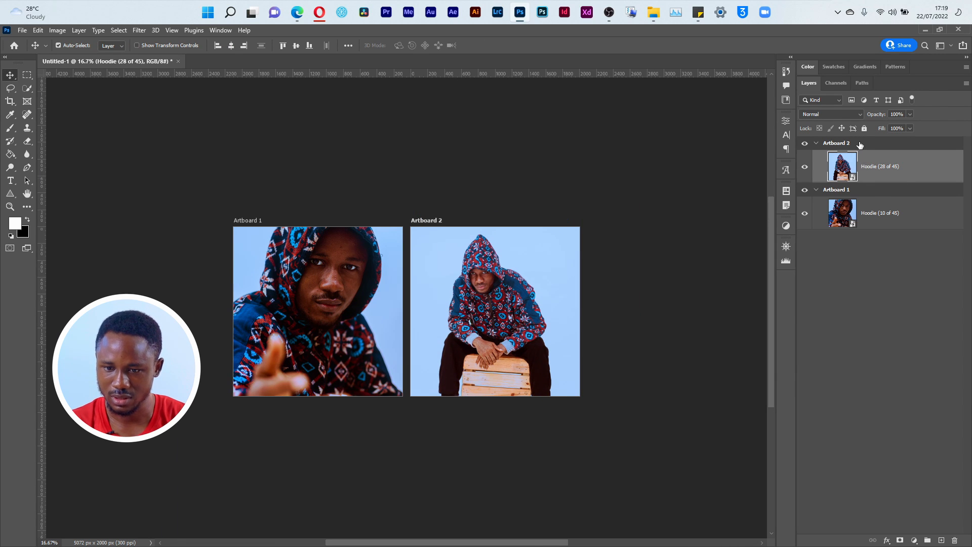
left_click(859, 145)
key("ctrl+0")
scroll(586, 294, "down", 1)
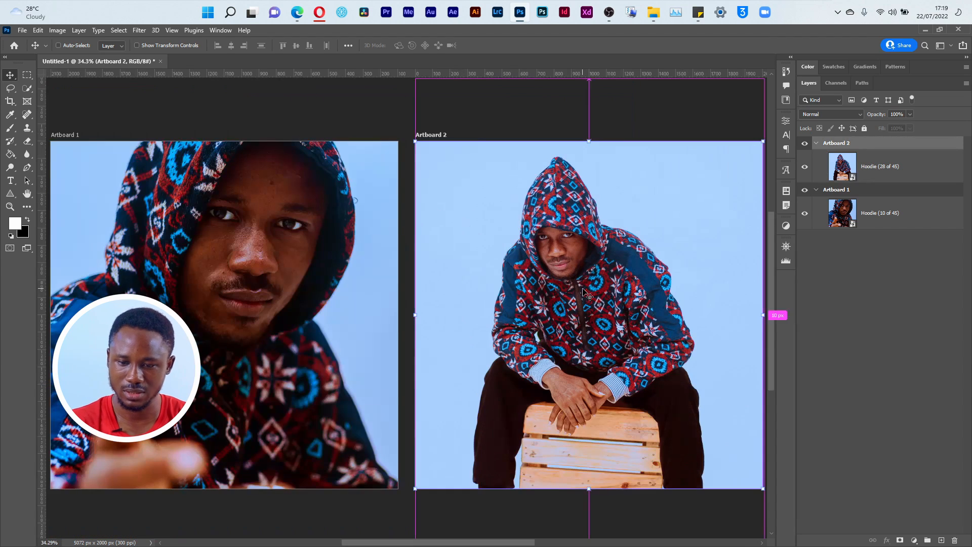
scroll(419, 189, "up", 3)
scroll(420, 188, "down", 3)
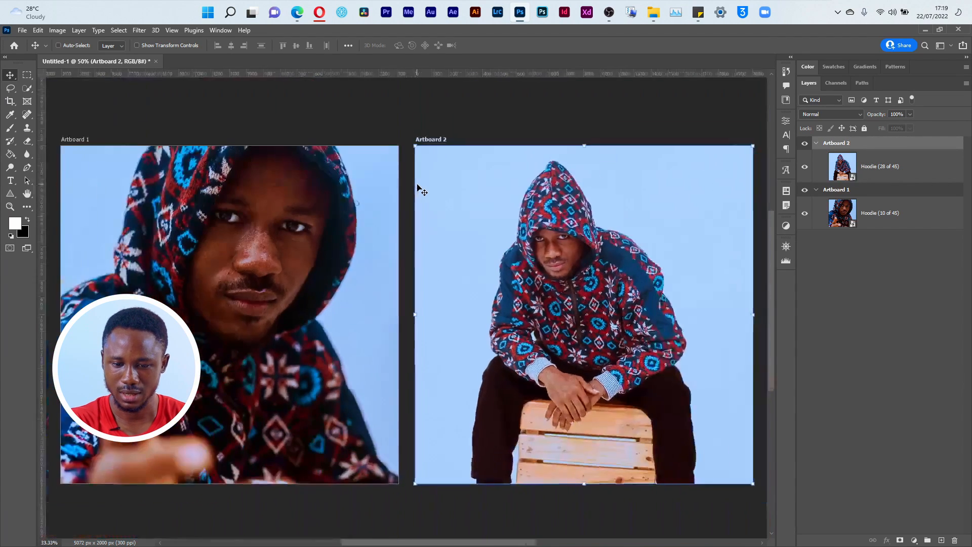
scroll(421, 190, "down", 1)
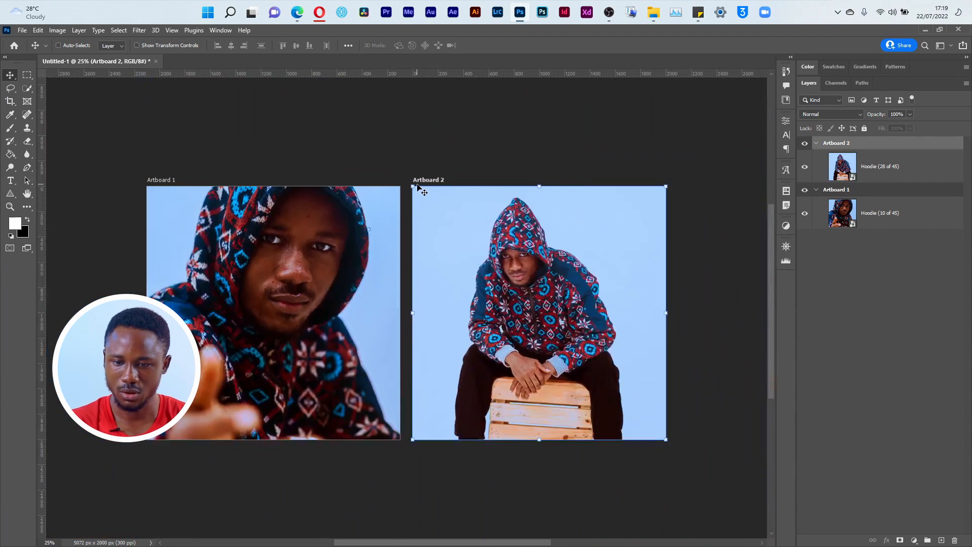
left_click(836, 147, "alt")
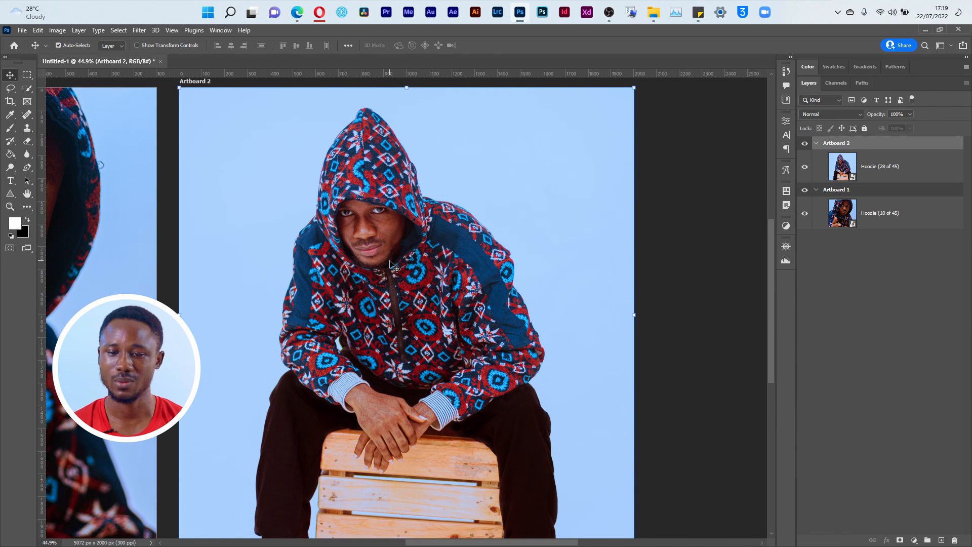
Add a Black & White adjustment layer above the Hoodie (28 of 45) photo in Artboard 2
left_click(908, 178)
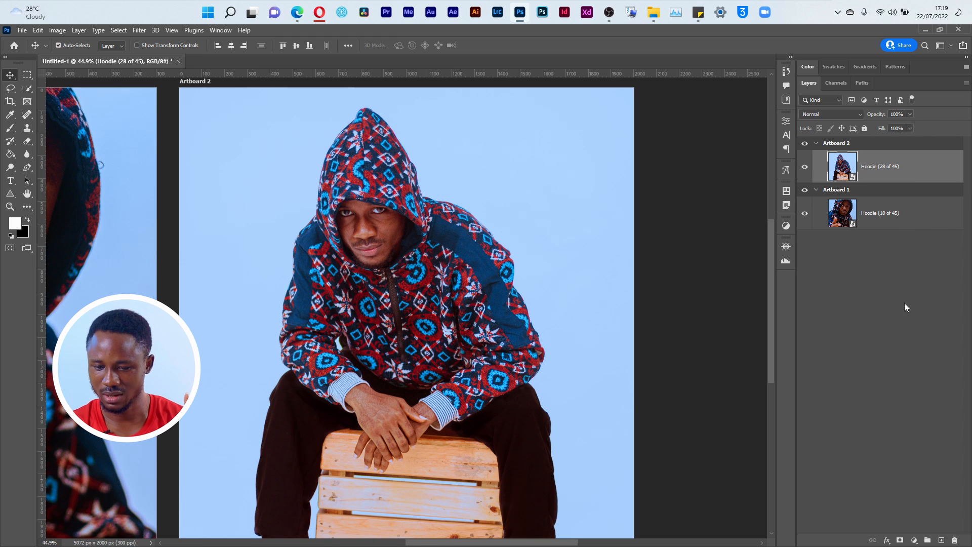
left_click(915, 539)
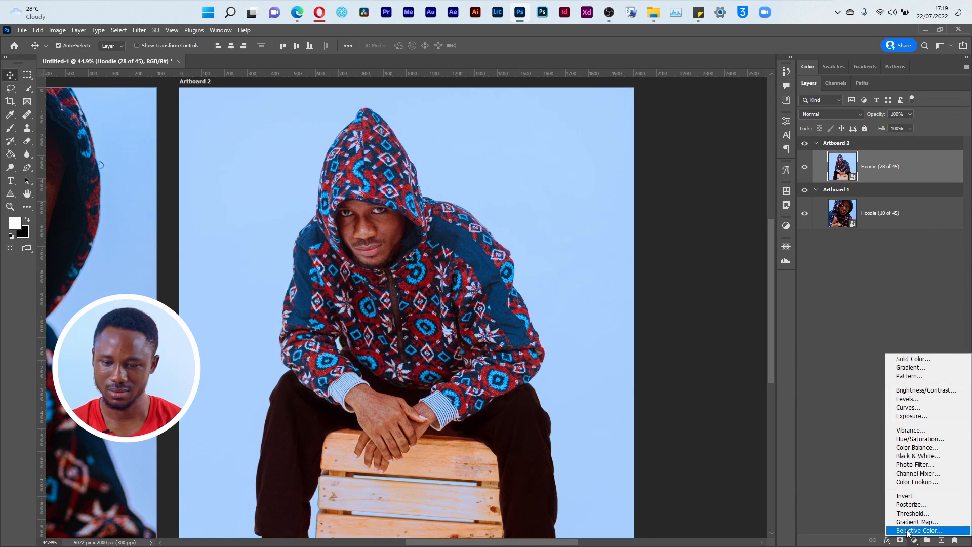
left_click(921, 457)
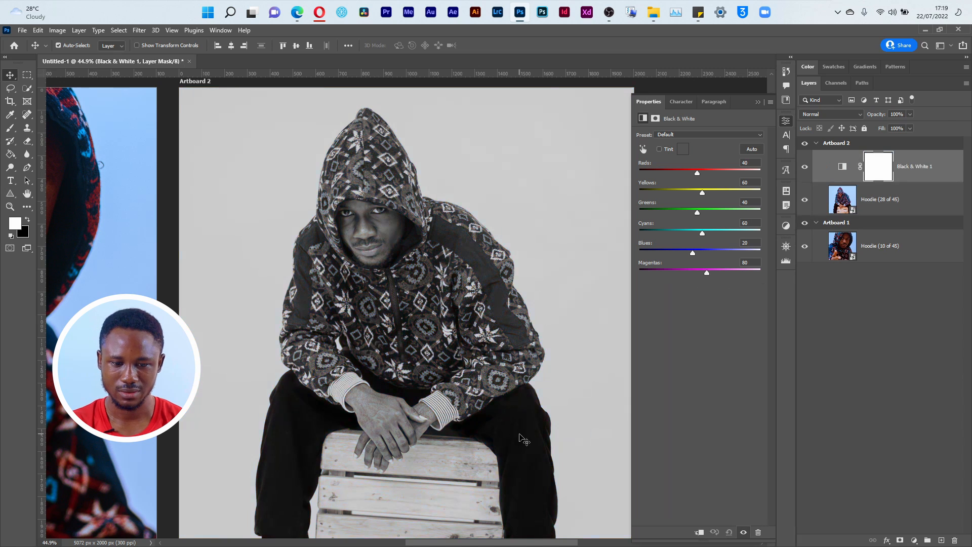
scroll(360, 274, "down", 1)
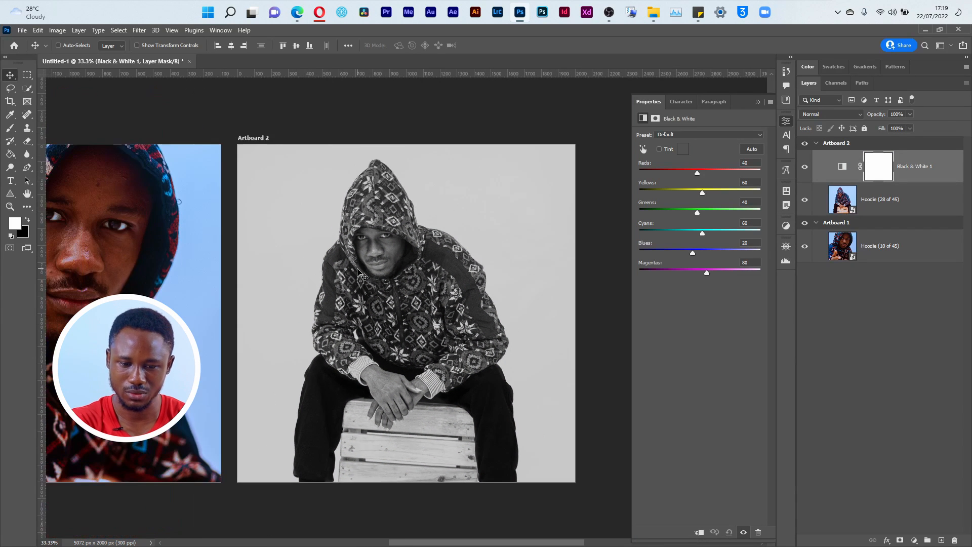
key("ctrl")
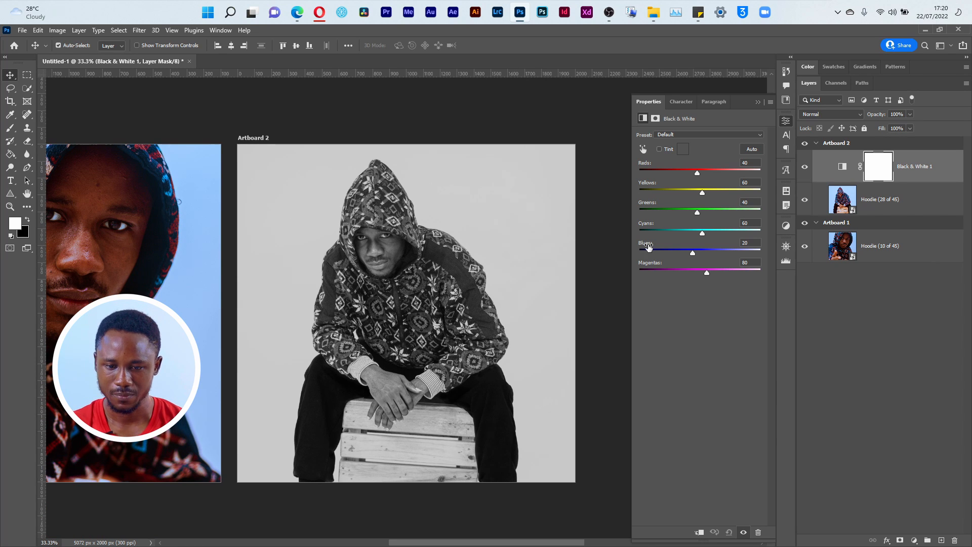
Hide the Black & White adjustment and add a Hue/Saturation adjustment above the Hoodie (28 of 45) photo with Saturation at -100
left_click(805, 166)
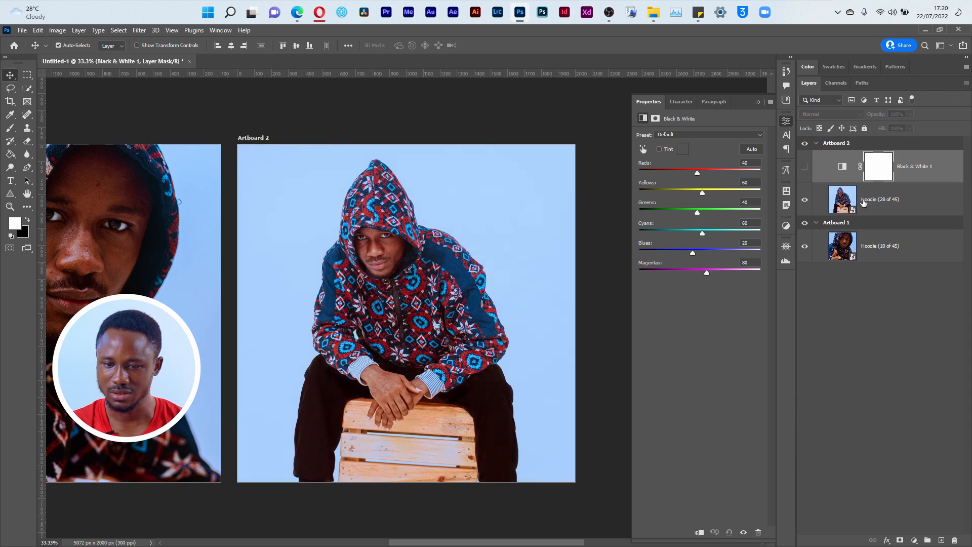
left_click(862, 199)
left_click(914, 540)
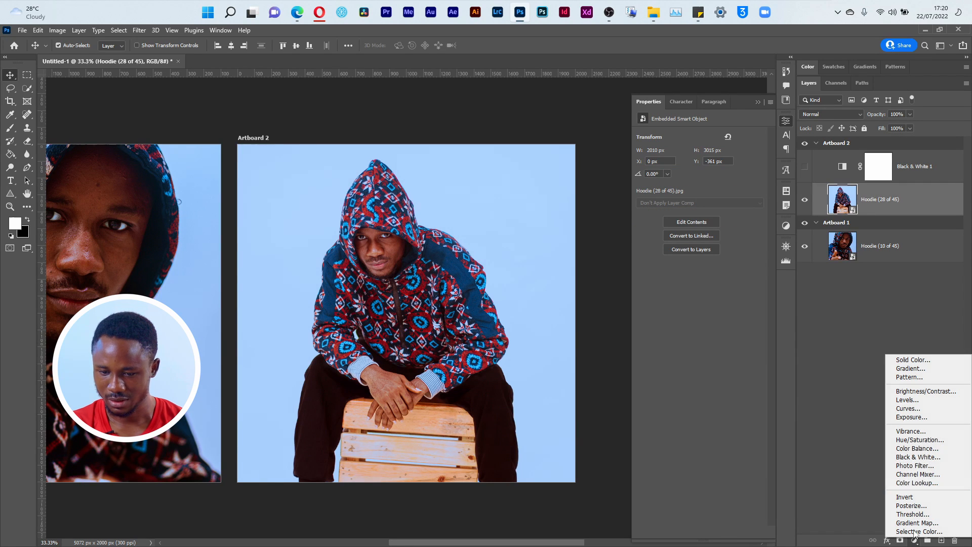
left_click(929, 436)
left_click_drag(700, 193, 639, 194)
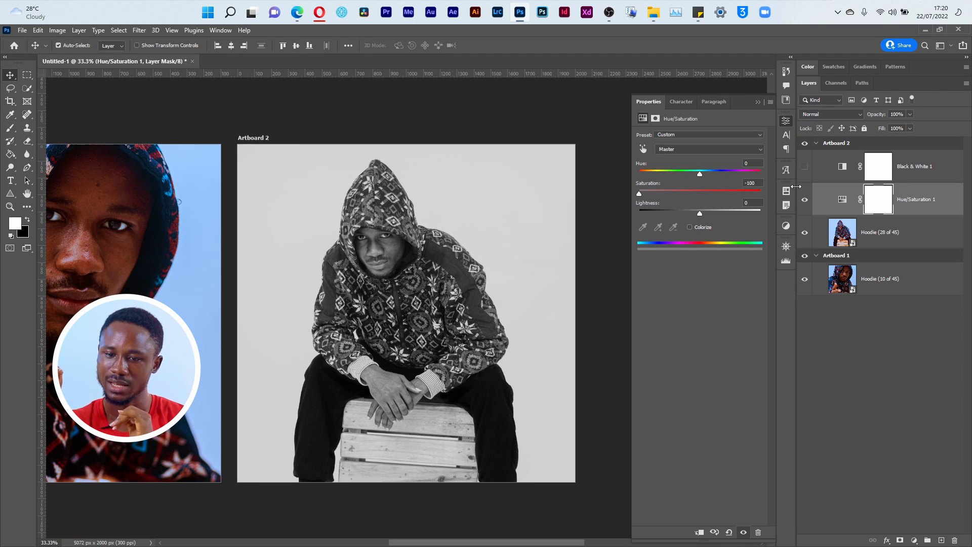
Save the Hue/Saturation version as a new layer comp named 000 that records layer visibility
left_click(220, 30)
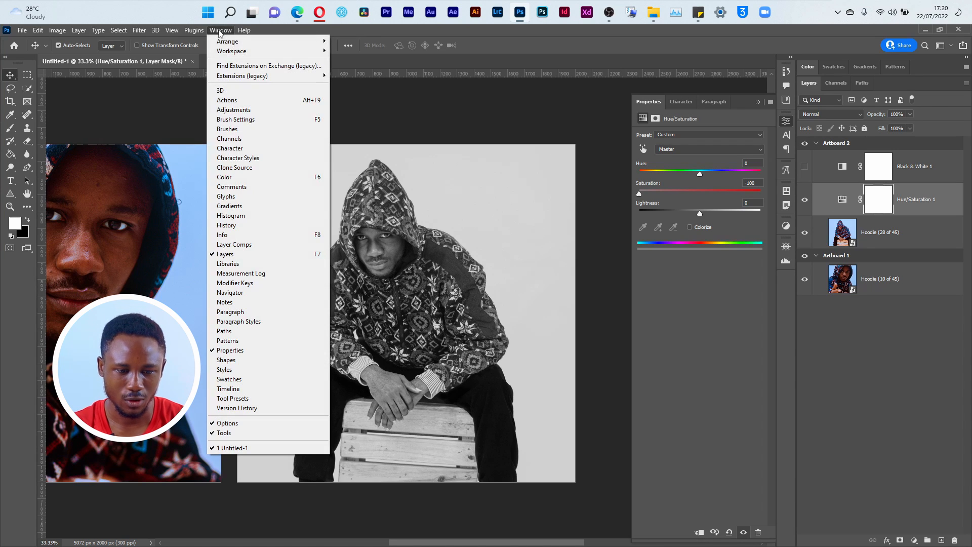
left_click(244, 247)
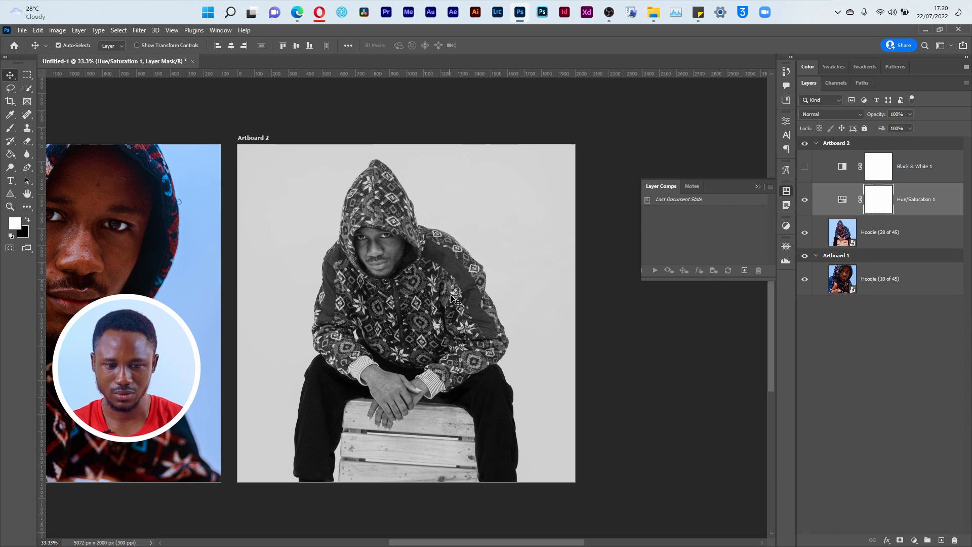
left_click(744, 270)
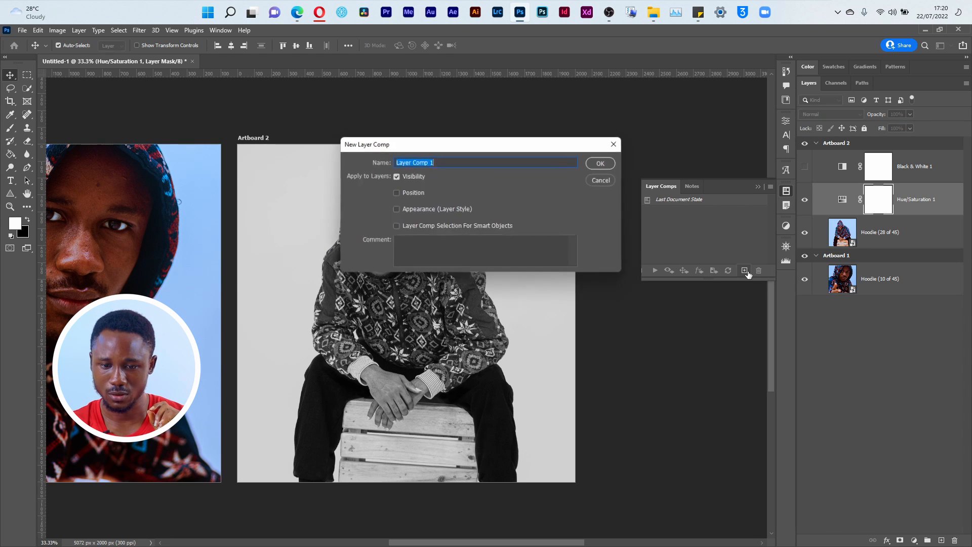
type("000")
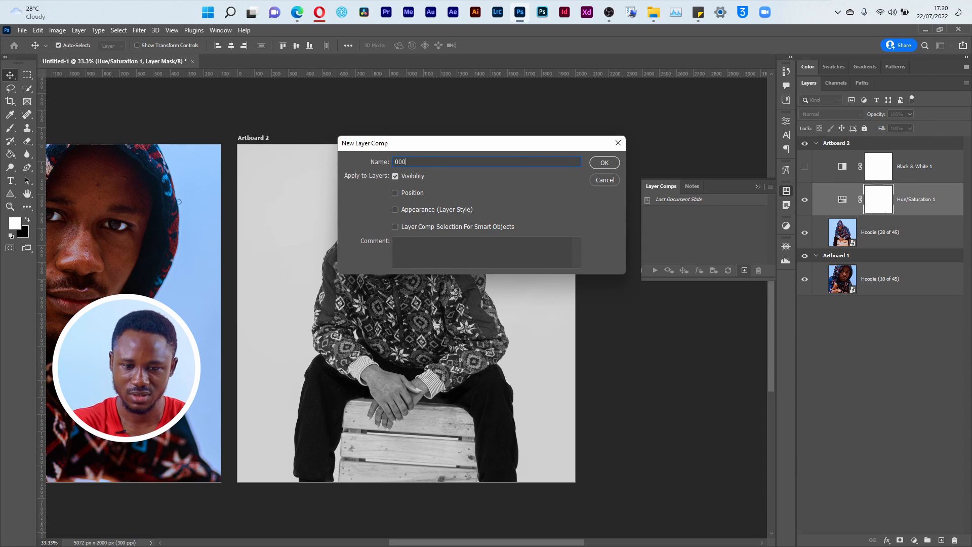
key("Return")
Show the Black & White adjustment instead of Hue/Saturation and save that state as a layer comp named 001
left_click(817, 177)
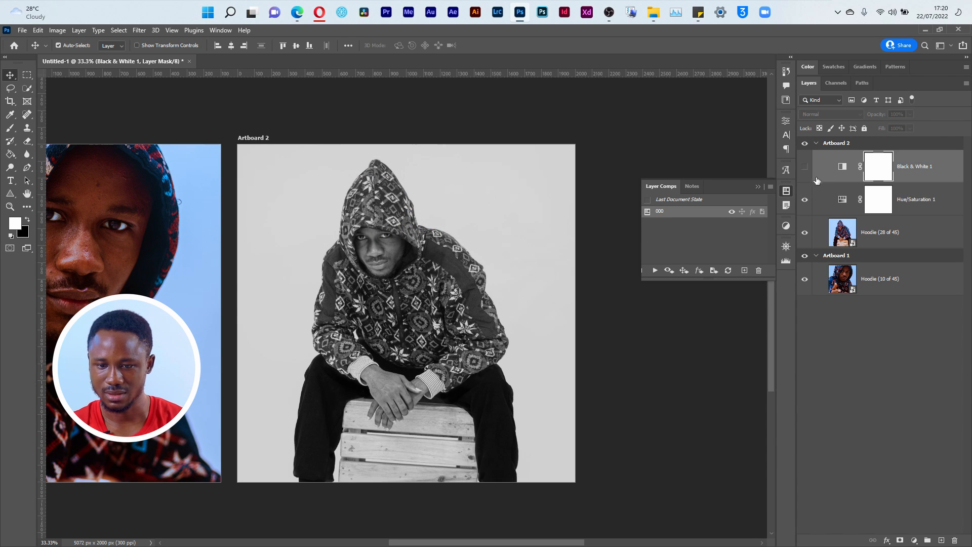
left_click(810, 173)
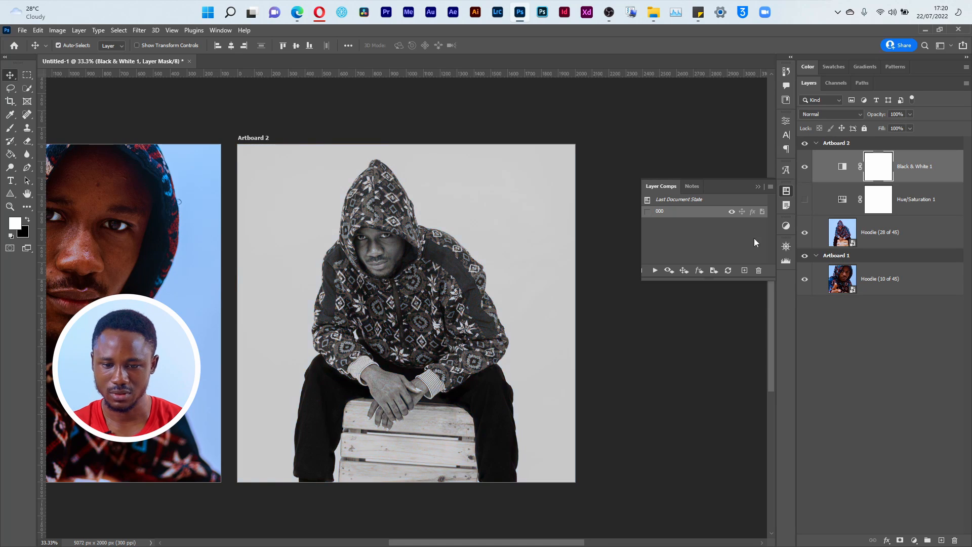
left_click(745, 270)
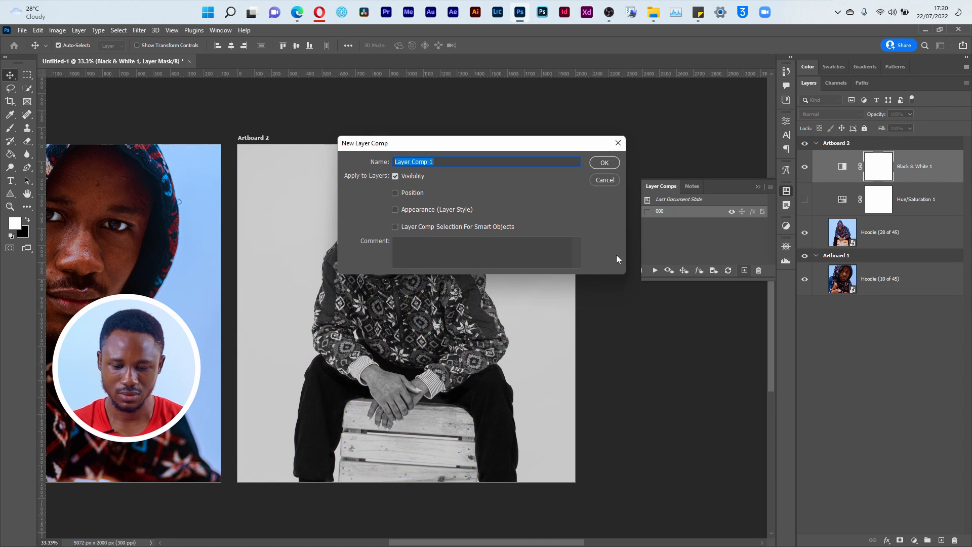
key("Return")
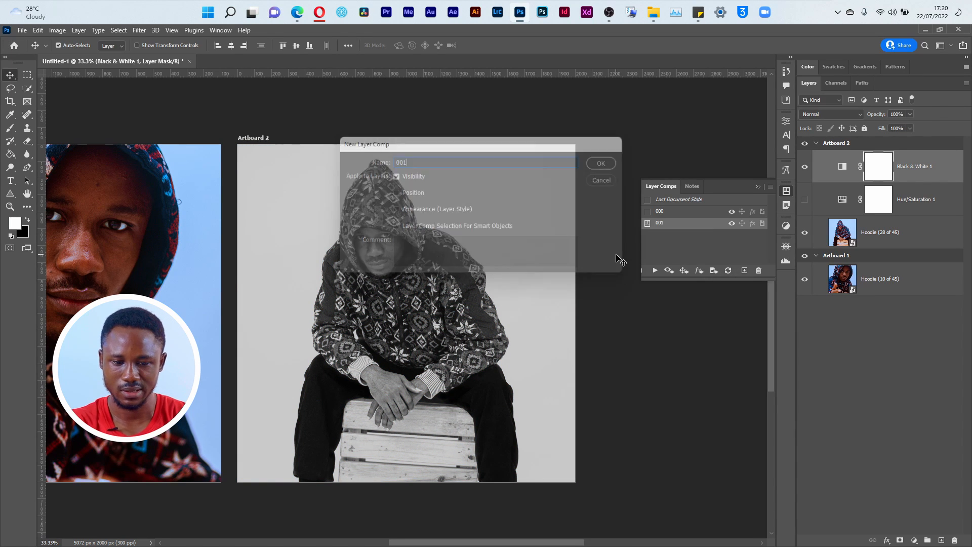
Switch back and forth between layer comps 000 and 001 to compare the two monochrome conversions
left_click(648, 210)
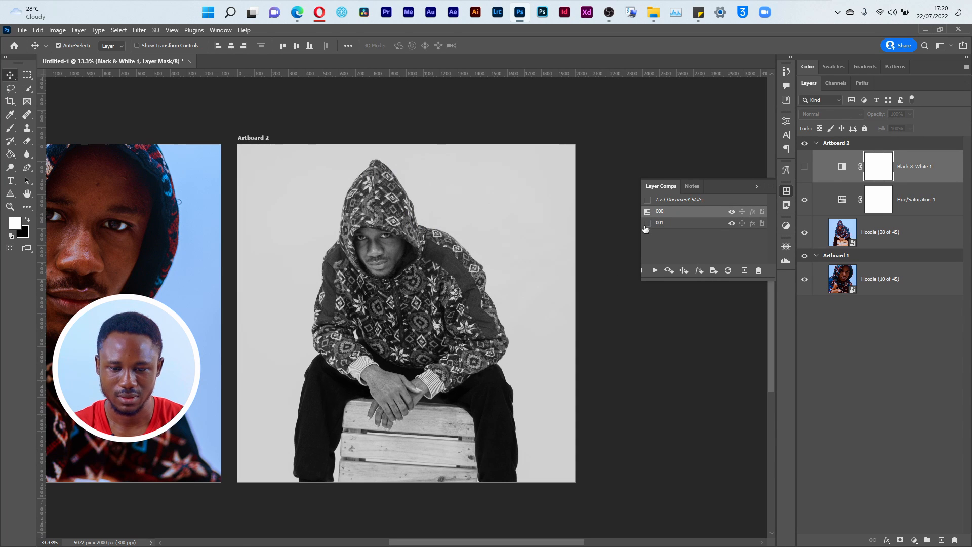
left_click(648, 223)
left_click(648, 211)
left_click(647, 223)
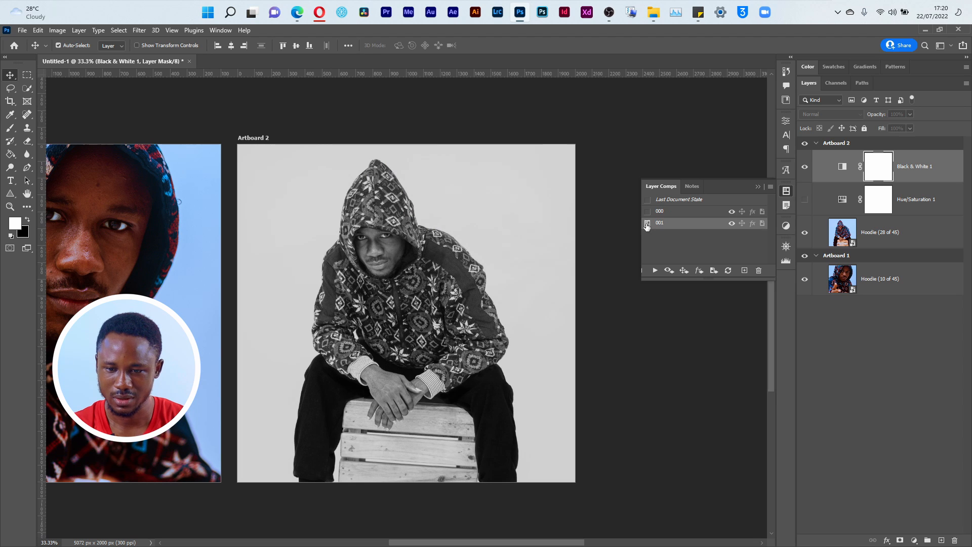
left_click(648, 211)
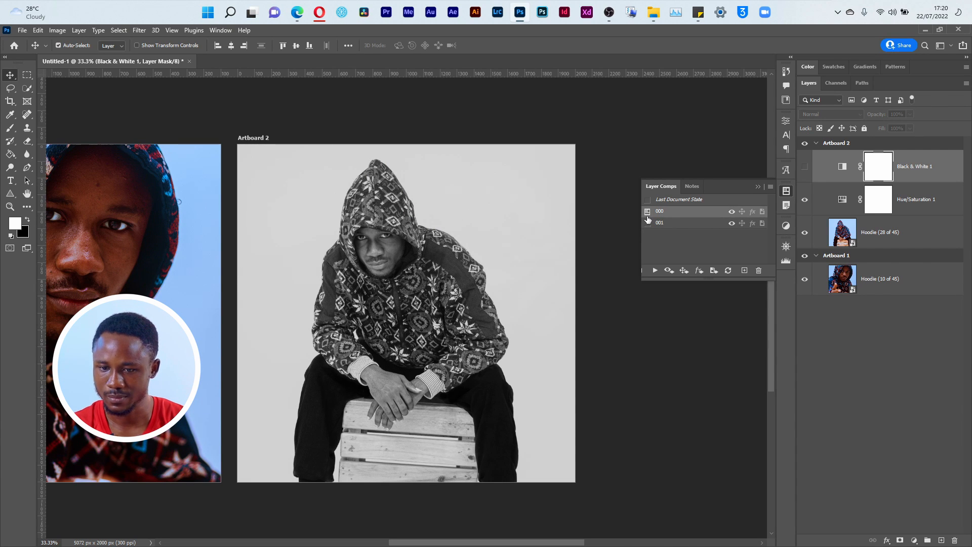
left_click(647, 223)
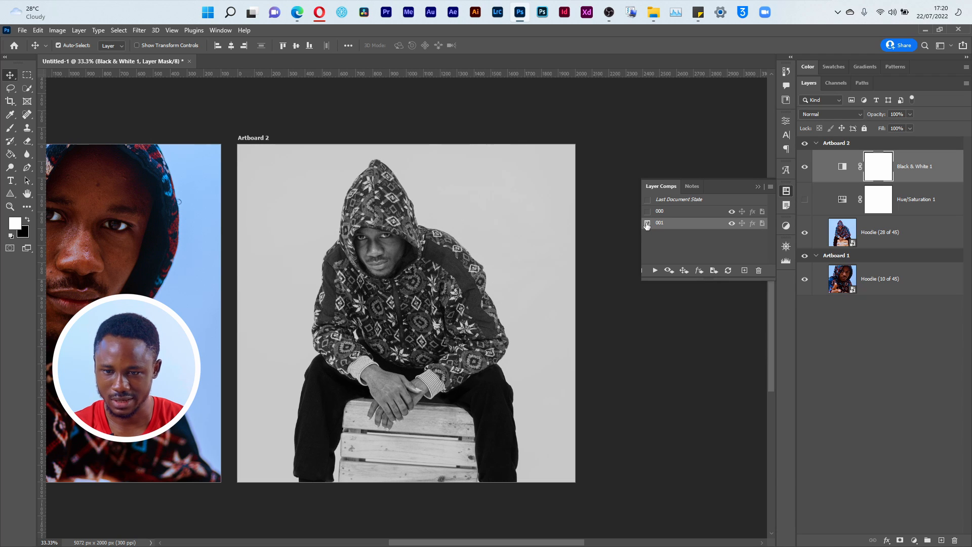
left_click(648, 211)
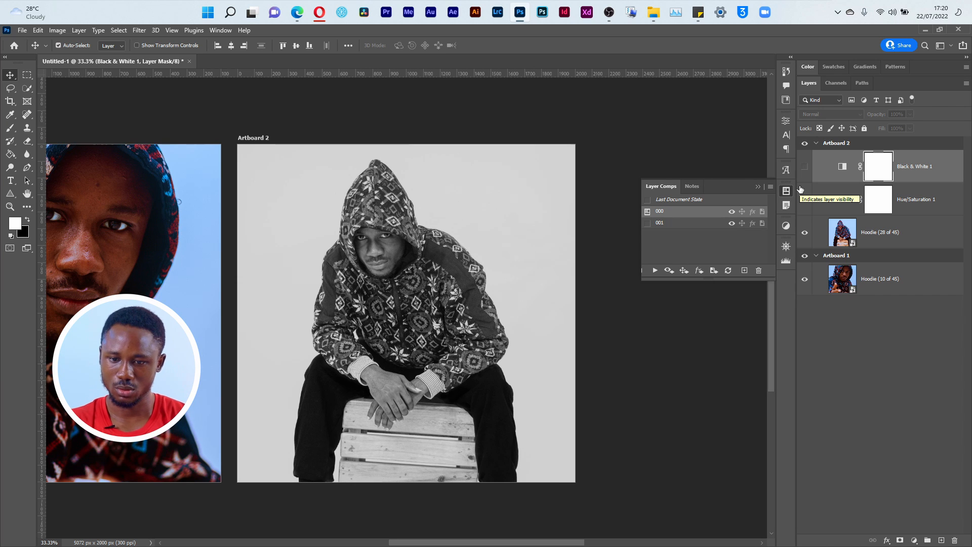
Toggle the two adjustment layers, leaving Black & White shown and Hue/Saturation hidden in Artboard 2
left_click(805, 167)
left_click(805, 167)
left_click(805, 200)
left_click(804, 166)
left_click(804, 199)
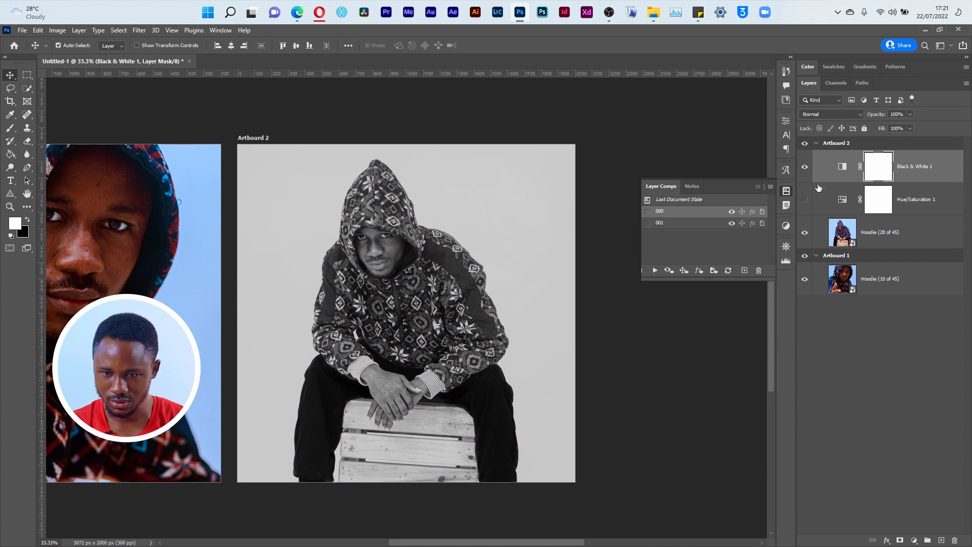
In the Black & White adjustment, try Reds at -102, return it to 40, and set Yellows to -50
double_click(850, 167)
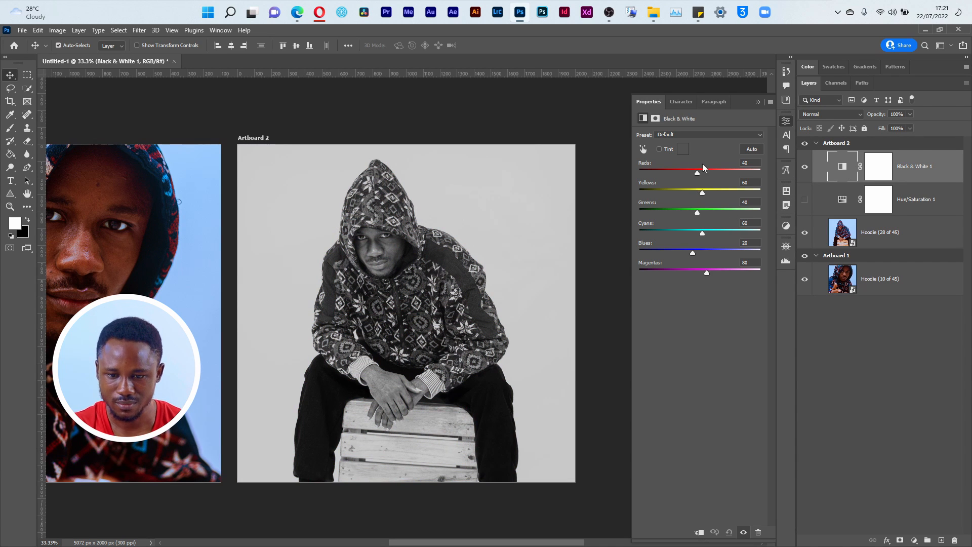
left_click_drag(701, 169, 664, 192)
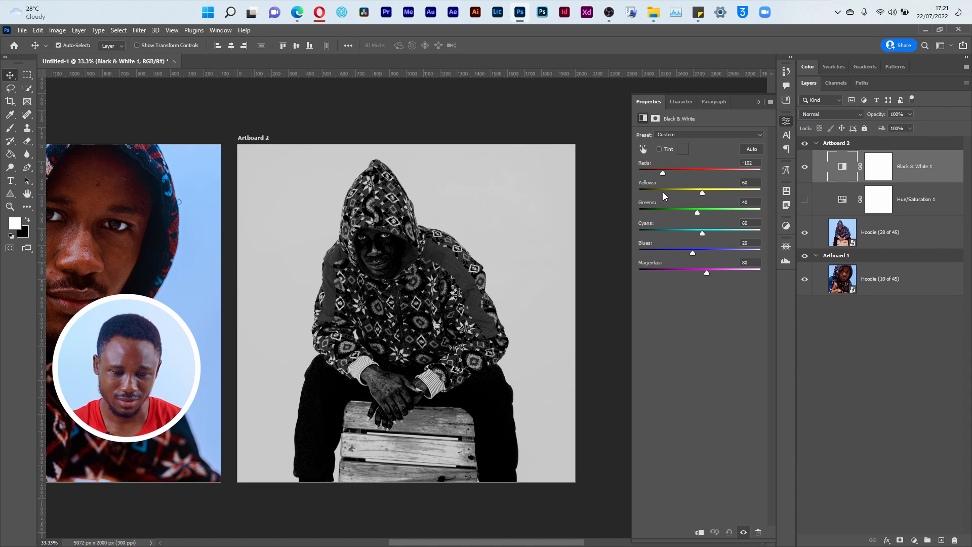
mouse_move(664, 192)
left_mouse_down()
mouse_move(705, 186)
mouse_move(693, 186)
mouse_move(694, 199)
mouse_move(677, 189)
mouse_move(698, 190)
mouse_move(681, 191)
left_mouse_up()
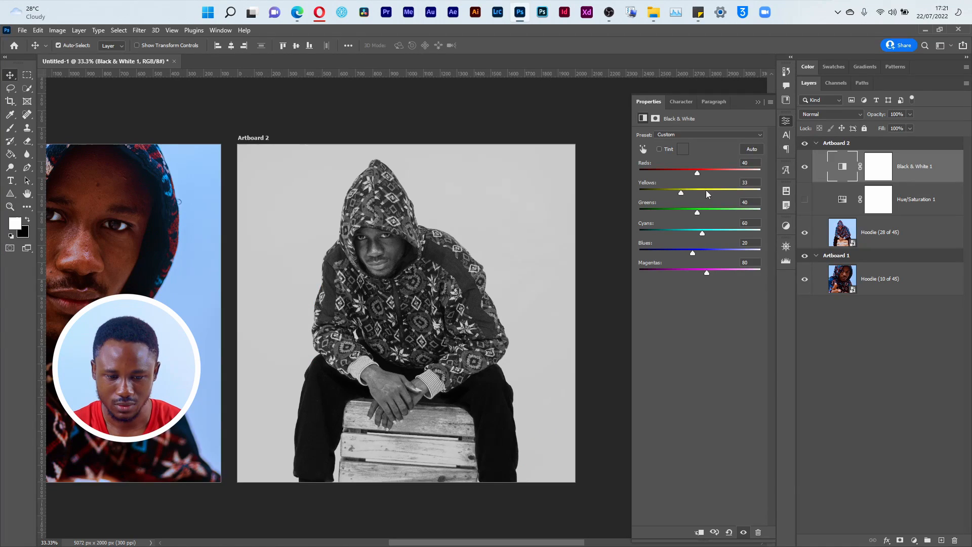
left_click_drag(706, 192, 675, 193)
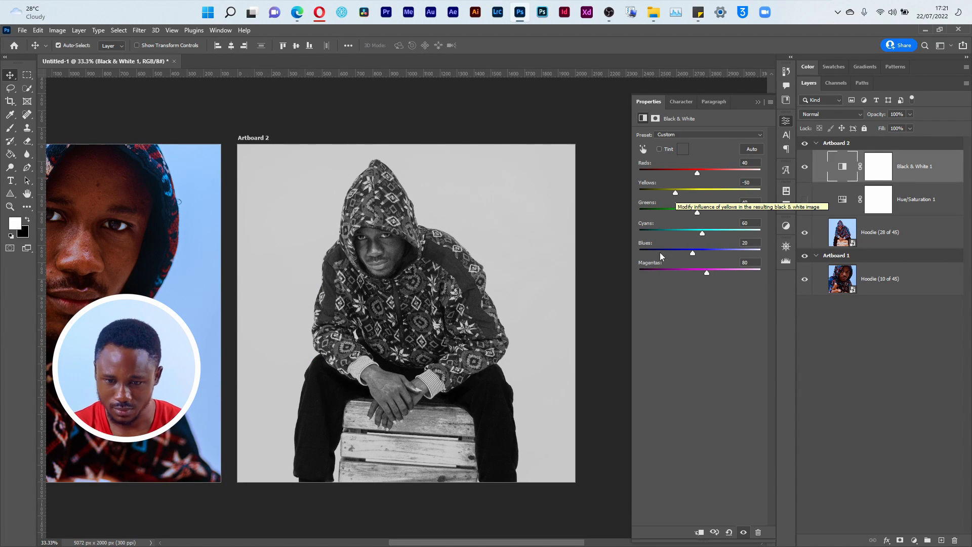
Test the remaining Black & White color sliders and set Greens to -6, Blues to 133 and Magentas to -65
left_click_drag(698, 212, 696, 212)
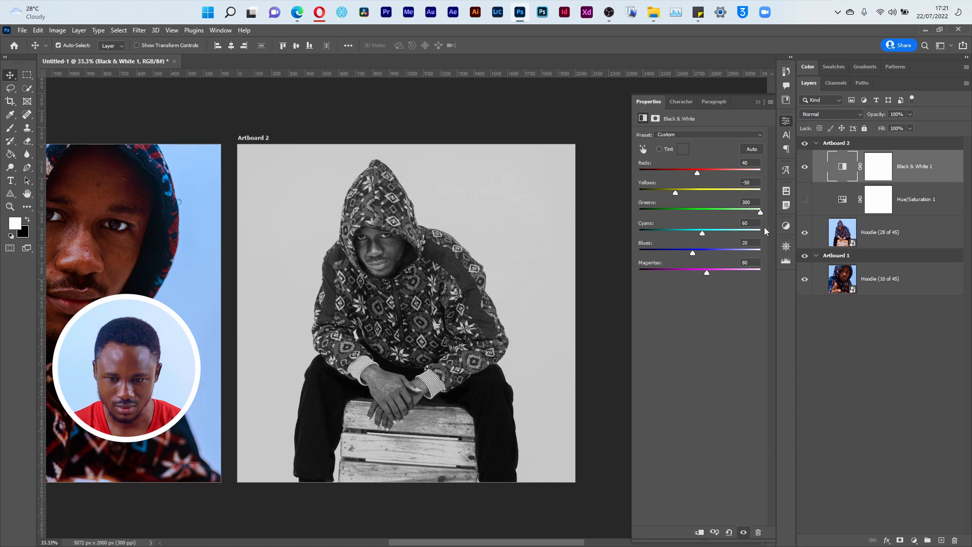
left_click_drag(704, 232, 731, 251)
key("ctrl+z")
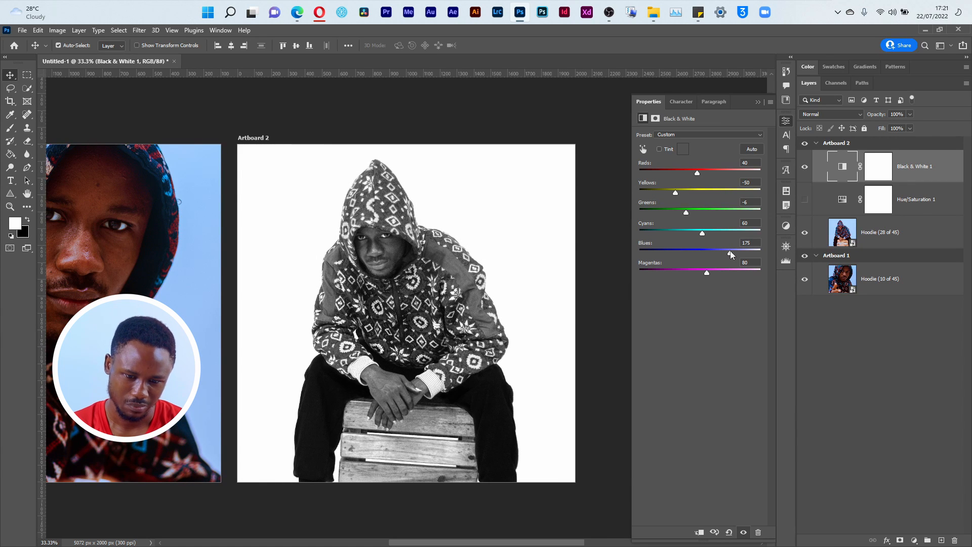
left_click_drag(730, 250, 682, 273)
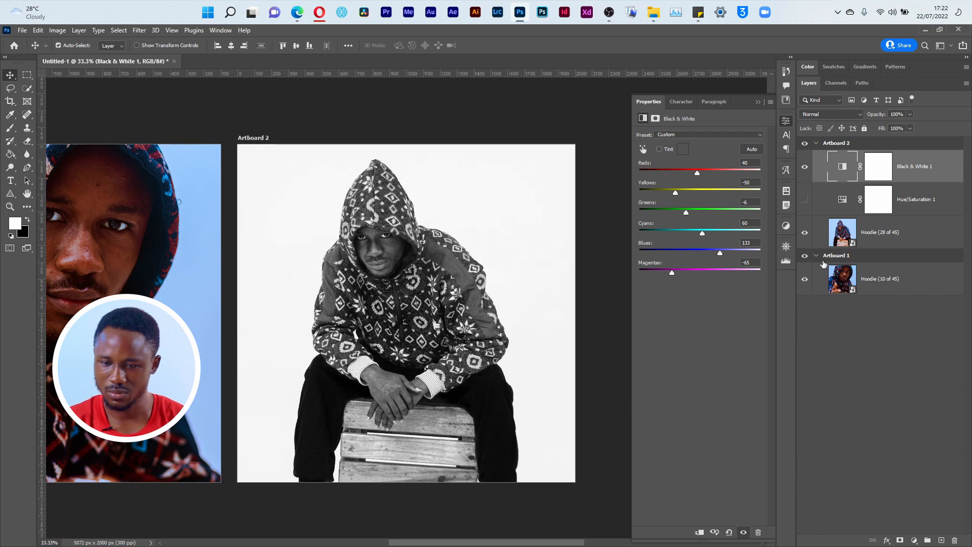
Add a new empty layer above the Black & White 1 adjustment in Artboard 2
left_click(894, 244)
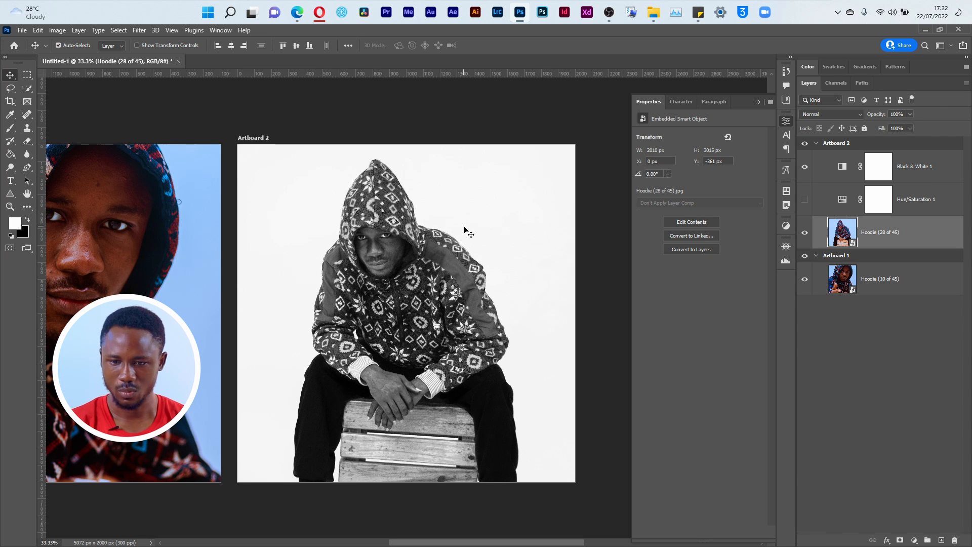
left_click(931, 173)
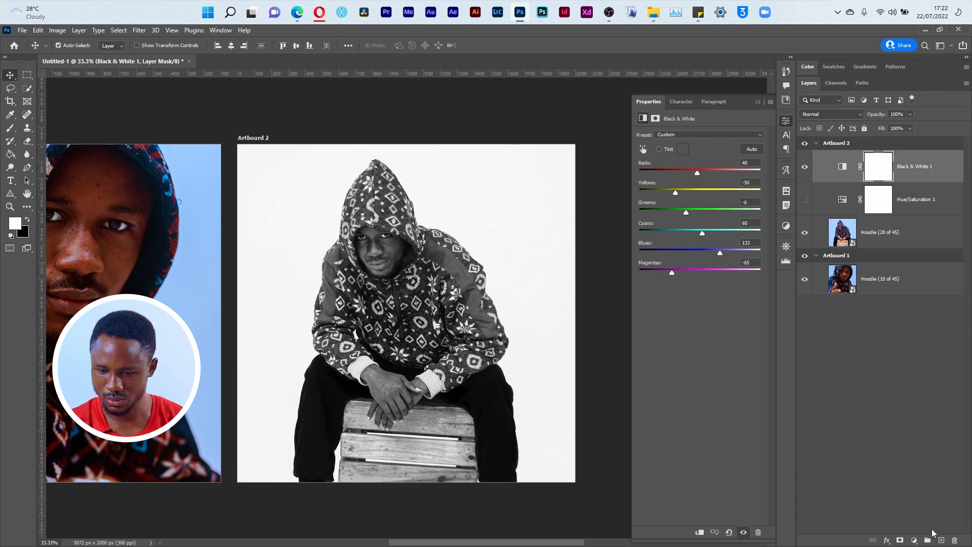
left_click(940, 540)
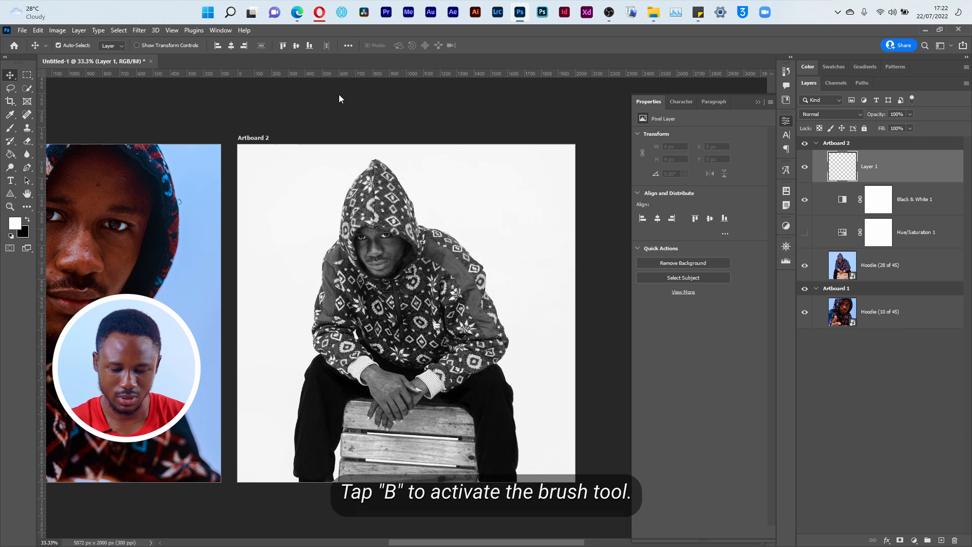
Set up a 700 px brush and reset the colors to the default black foreground and white background
key("b")
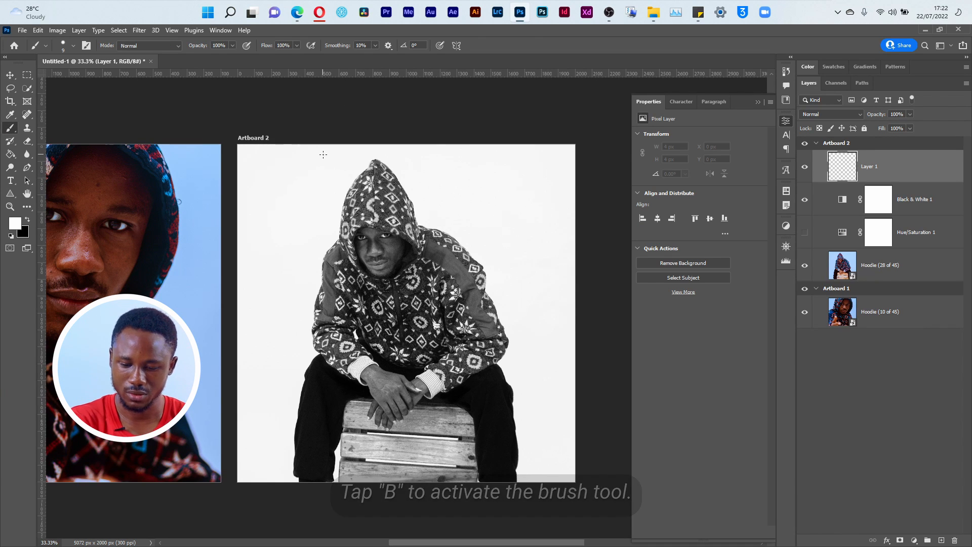
key("bracketright")
key("bracketright")
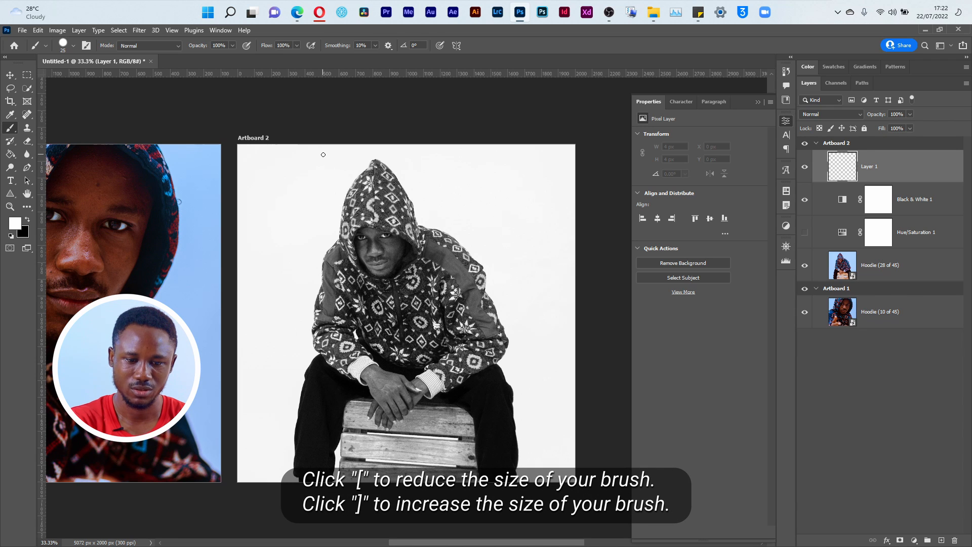
key("bracketright")
key("bracketright")
key("bracketright")
key("bracketright")
key("bracketright")
key("bracketright")
key("bracketright")
key("bracketright")
key("d")
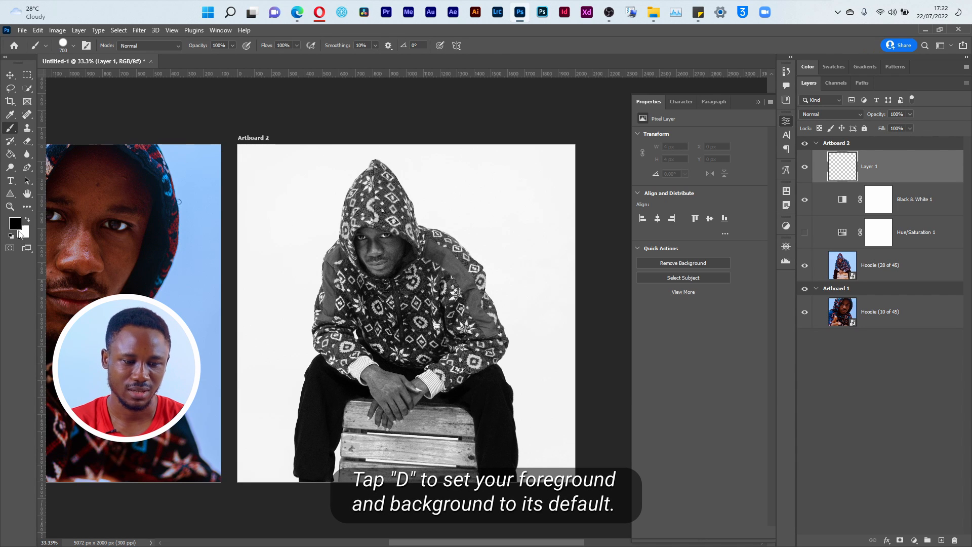
Try painting a hard-edged black border around the portrait in Artboard 2 and undo all of its strokes
mouse_move(282, 163)
left_mouse_down()
mouse_move(216, 138)
mouse_move(536, 122)
mouse_move(630, 237)
mouse_move(554, 199)
mouse_move(589, 372)
mouse_move(583, 434)
mouse_move(481, 514)
mouse_move(147, 447)
mouse_move(192, 206)
mouse_move(200, 290)
mouse_move(227, 305)
mouse_move(219, 227)
mouse_move(214, 440)
mouse_move(553, 440)
mouse_move(549, 128)
mouse_move(339, 132)
mouse_move(517, 132)
mouse_move(588, 244)
mouse_move(566, 454)
mouse_move(433, 469)
mouse_move(283, 471)
mouse_move(571, 459)
mouse_move(522, 476)
mouse_move(474, 476)
mouse_move(294, 303)
mouse_move(502, 319)
left_mouse_up()
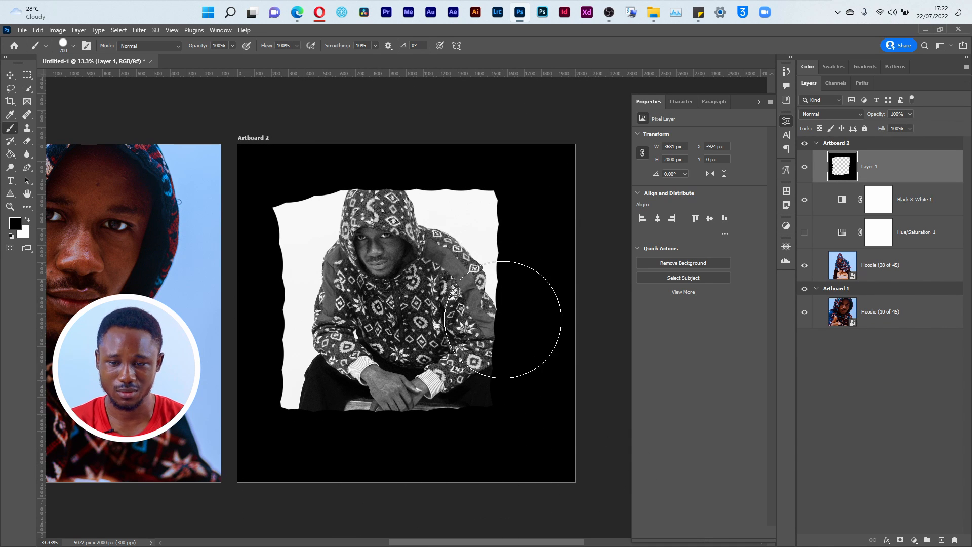
key("ctrl+z")
key("ctrl+z")
key("ctrl+z")
key("ctrl+z")
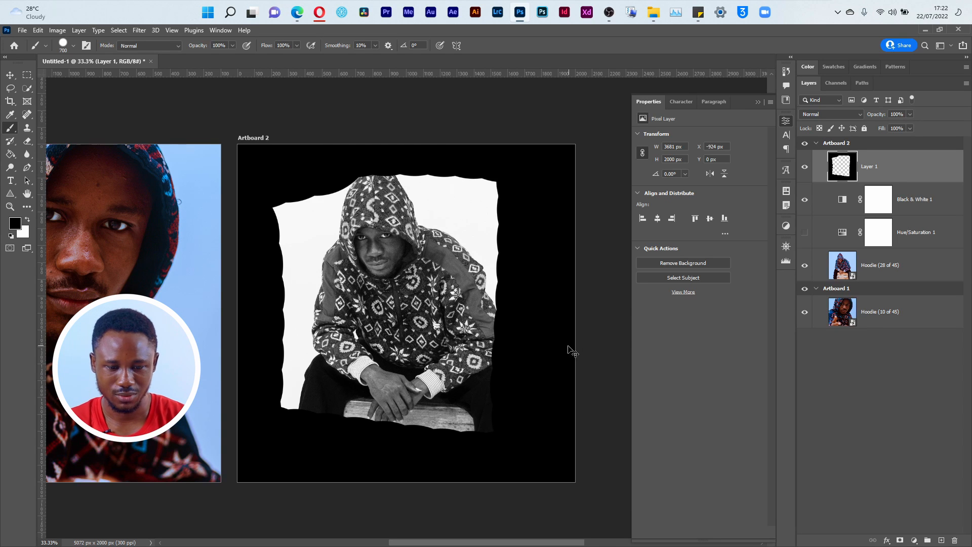
key("ctrl+z")
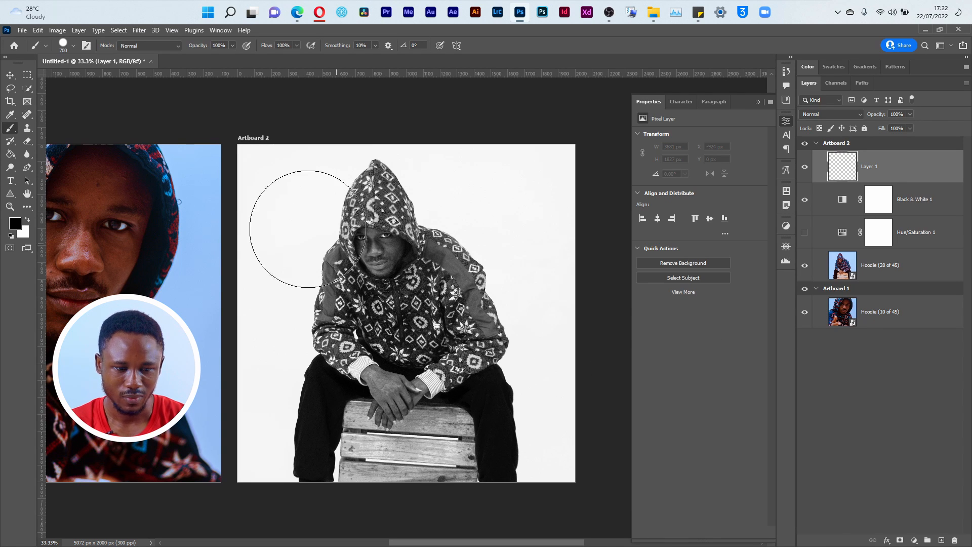
Soften the brush to 0% hardness and enlarge it to 1500 px, undoing the test strokes
right_click(354, 216)
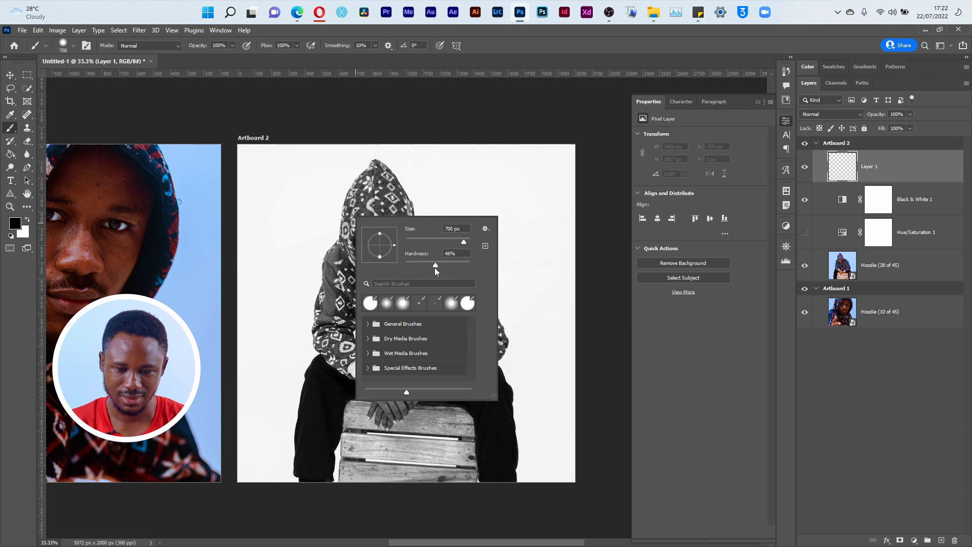
key("Return")
mouse_move(298, 169)
left_mouse_down()
mouse_move(212, 219)
mouse_move(245, 157)
left_mouse_up()
key("ctrl+z")
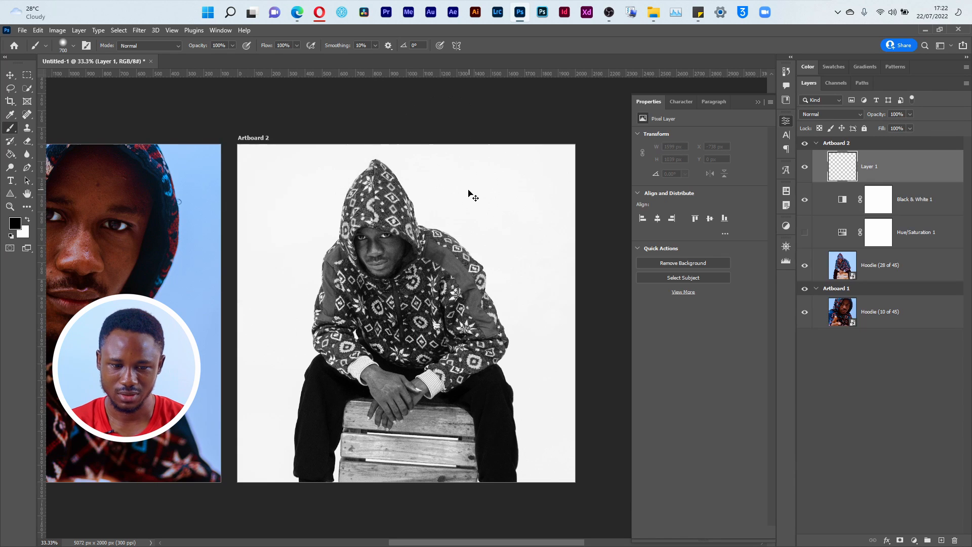
right_click(470, 196)
key("Return")
mouse_move(325, 167)
left_mouse_down()
mouse_move(337, 130)
mouse_move(196, 217)
mouse_move(278, 231)
left_mouse_up()
key("ctrl+z")
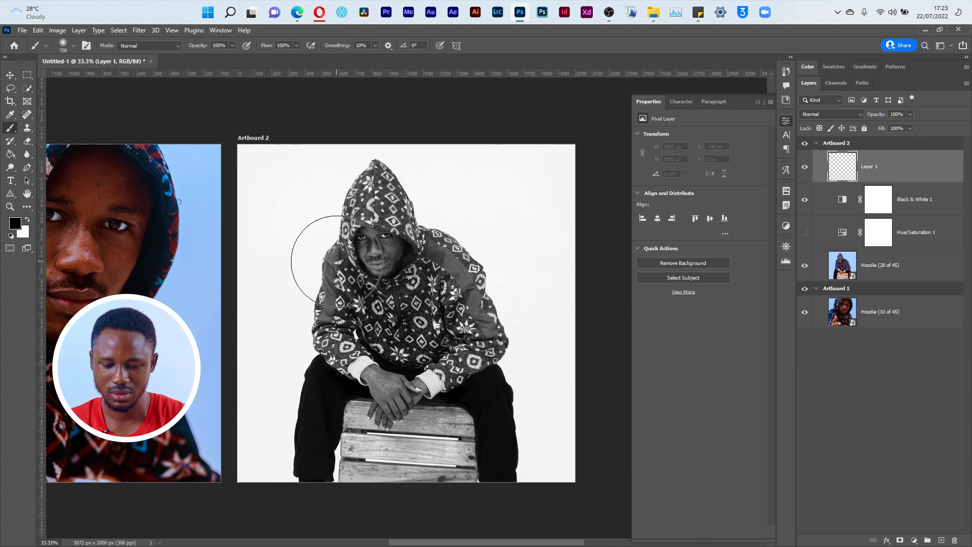
key("bracketright")
key("bracketright")
key("bracketright")
key("bracketright")
key("bracketright")
key("bracketright")
key("bracketright")
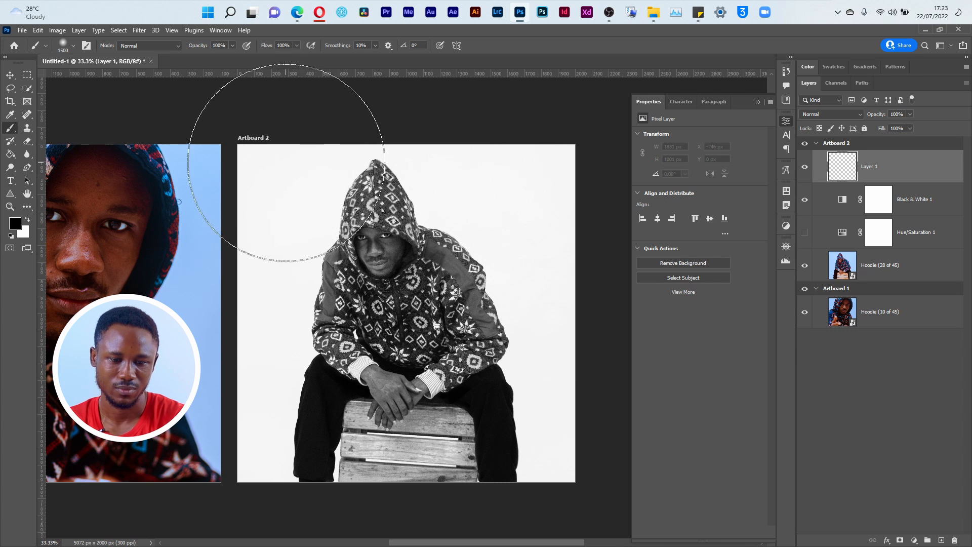
Paint a soft black vignette around the edges of Artboard 2 on Layer 1, undoing the unwanted stroke
key("ctrl+minus")
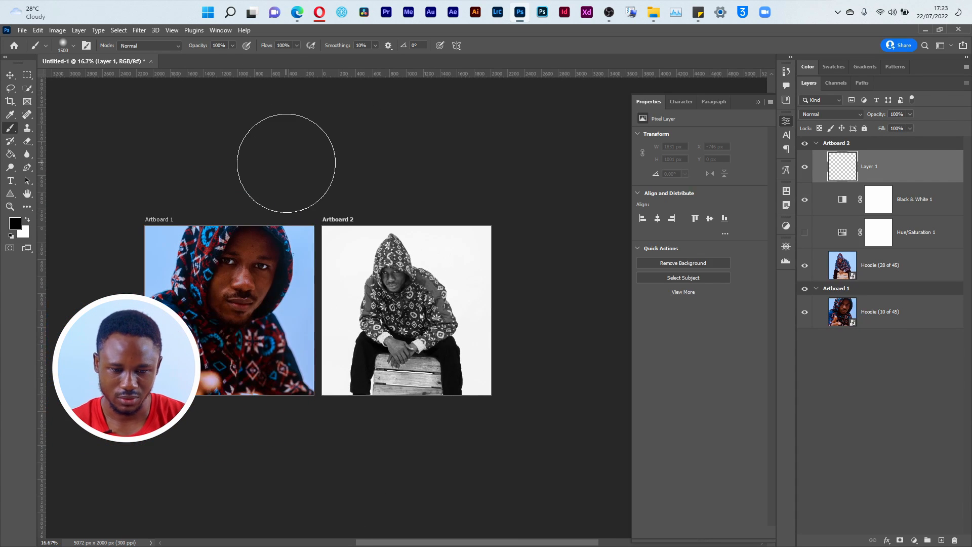
mouse_move(310, 202)
left_mouse_down()
mouse_move(266, 244)
mouse_move(252, 276)
mouse_move(250, 379)
mouse_move(270, 460)
mouse_move(311, 491)
left_mouse_up()
mouse_move(248, 369)
left_mouse_down()
mouse_move(359, 465)
mouse_move(458, 475)
mouse_move(555, 384)
mouse_move(561, 347)
mouse_move(506, 429)
mouse_move(441, 459)
mouse_move(381, 471)
mouse_move(544, 317)
mouse_move(565, 271)
mouse_move(551, 231)
mouse_move(499, 170)
mouse_move(437, 151)
mouse_move(541, 232)
mouse_move(578, 297)
left_mouse_up()
key("ctrl+z")
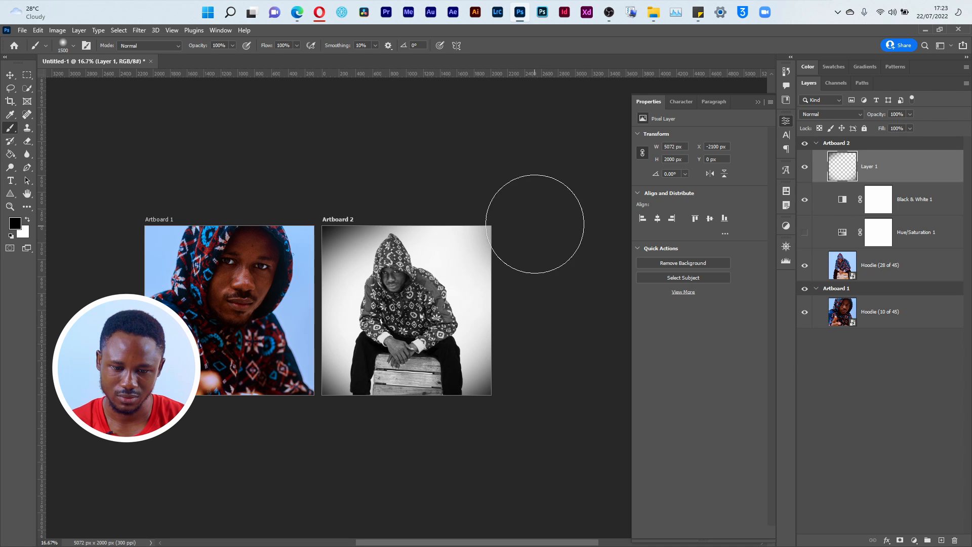
mouse_move(567, 343)
left_mouse_down()
mouse_move(555, 289)
mouse_move(552, 369)
left_mouse_up()
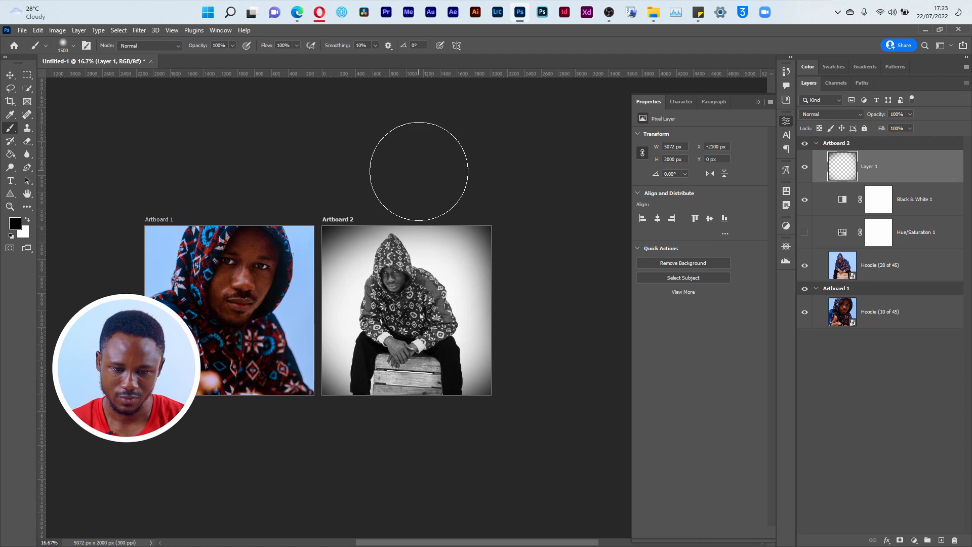
right_click(469, 169)
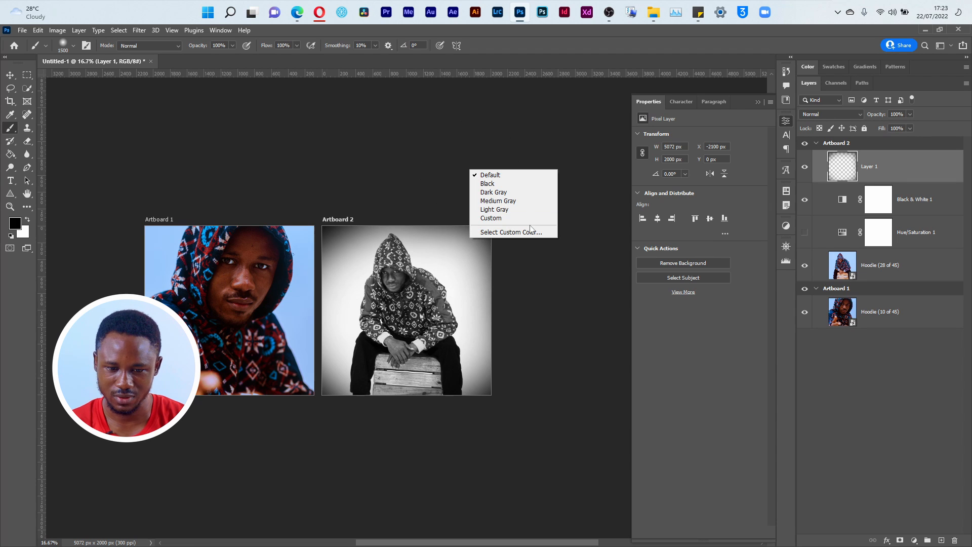
right_click(436, 282)
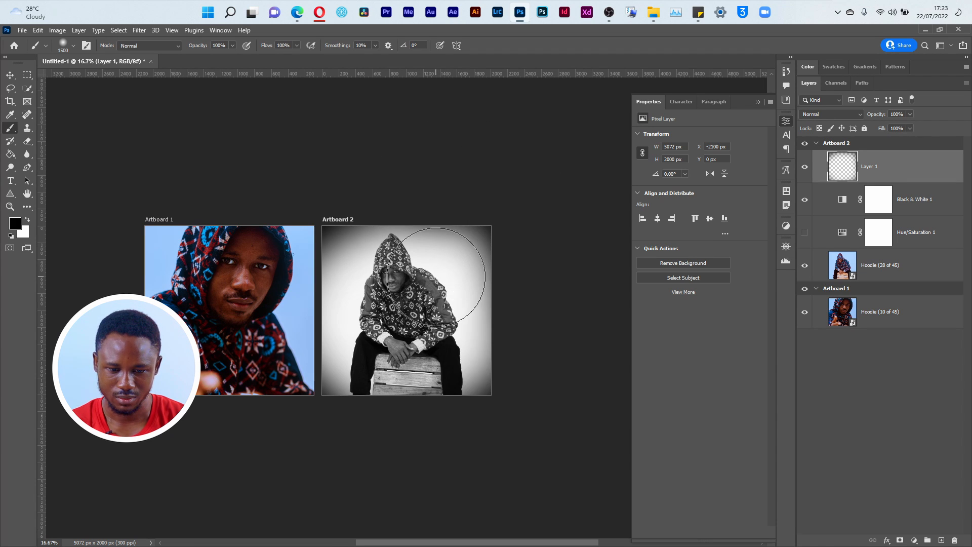
right_click(440, 277)
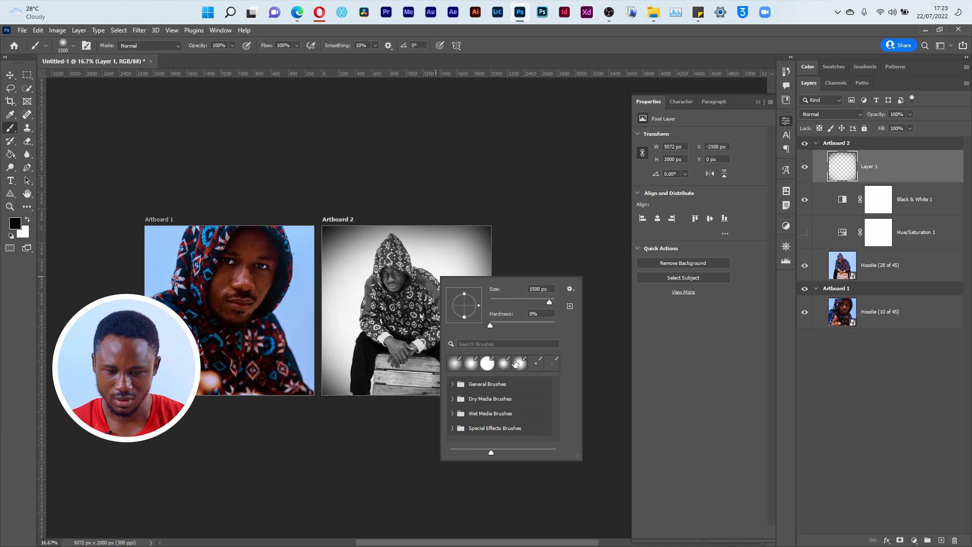
left_click(402, 182)
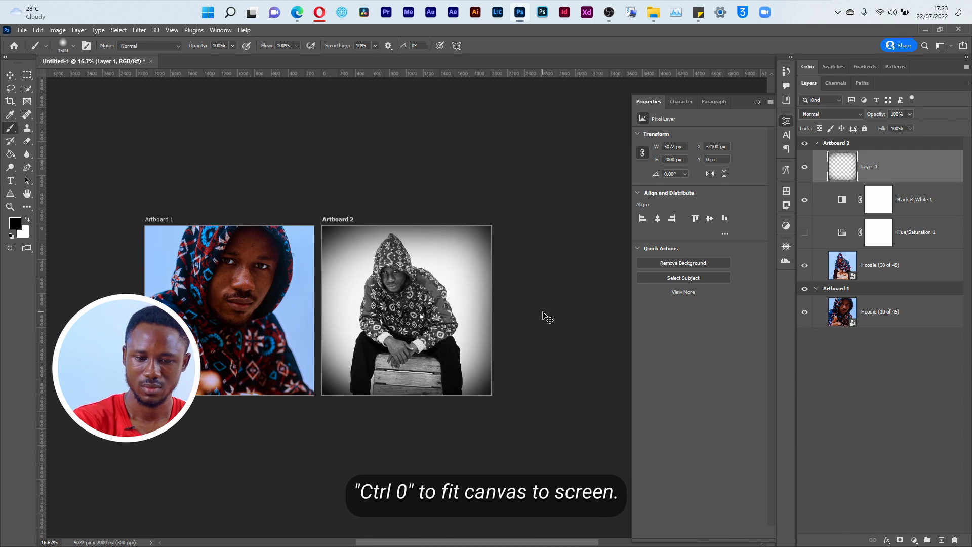
Fit both artboards in view and hide the layer properties to free up canvas space
key("ctrl+0")
left_click(786, 120)
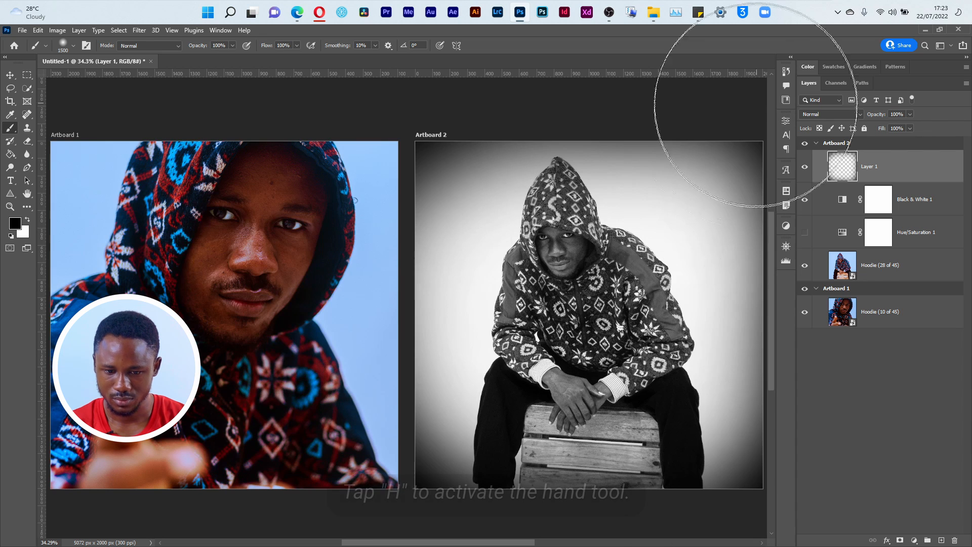
key("h")
left_click_drag(611, 333, 434, 344)
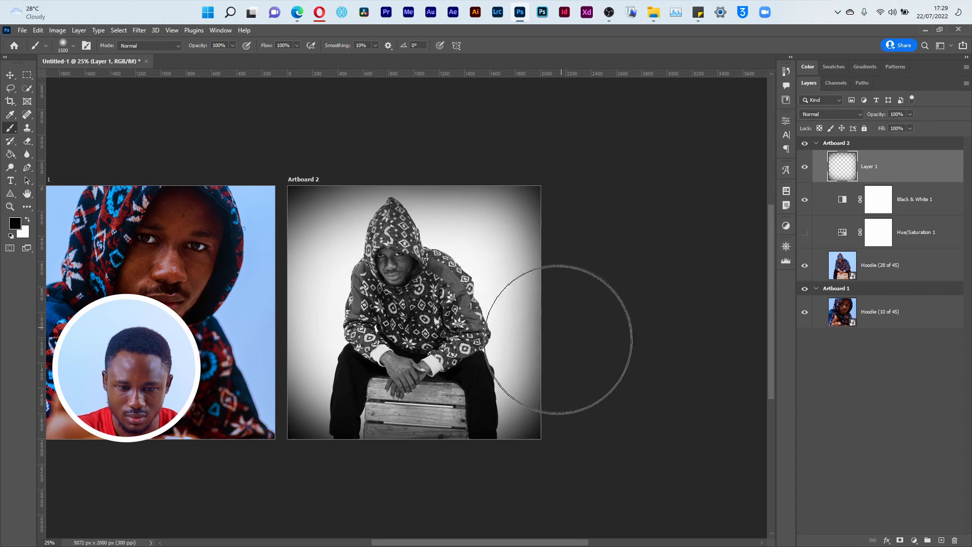
Scale the Hoodie (10 of 45) portrait in Artboard 1 down to 27.18% from its center
key("v")
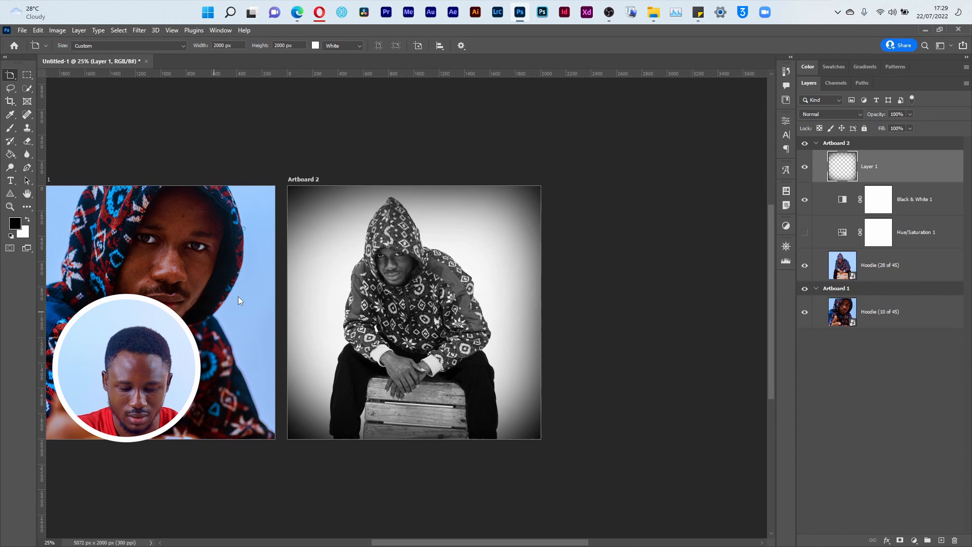
key("space")
left_click_drag(239, 297, 434, 294)
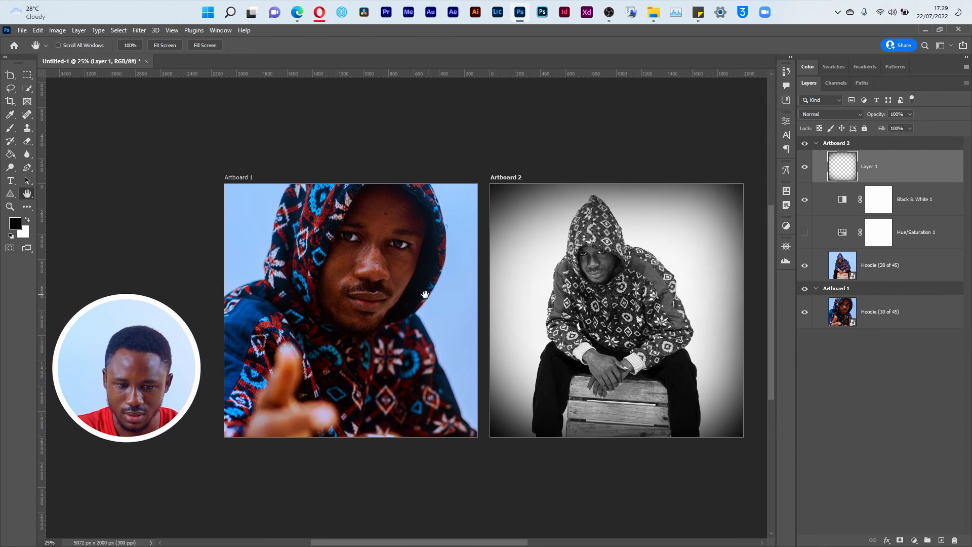
left_click(417, 292)
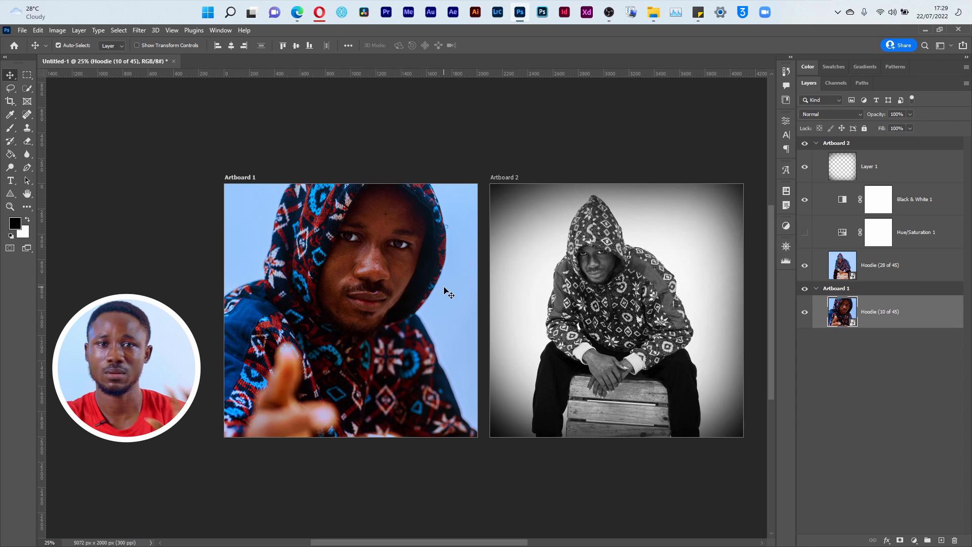
key("ctrl+t")
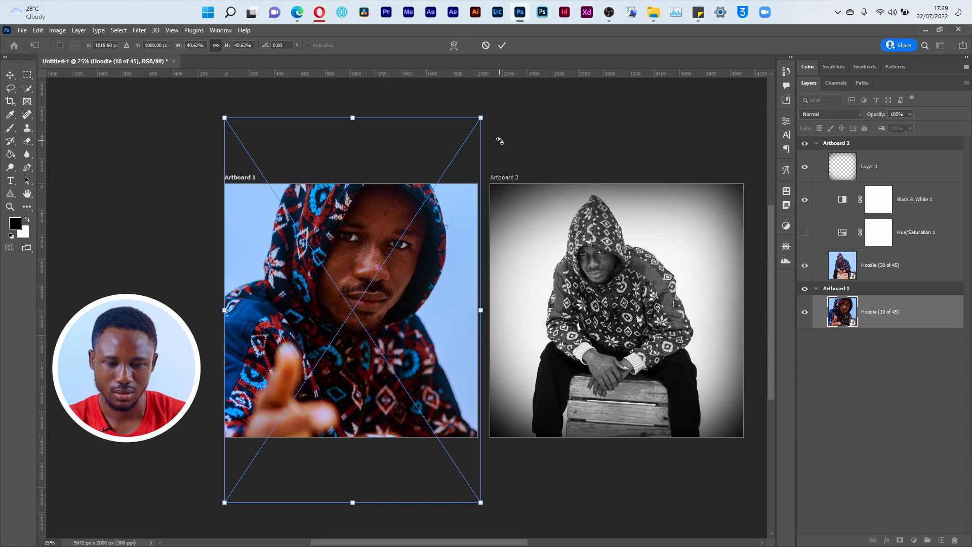
left_click_drag(481, 119, 438, 181)
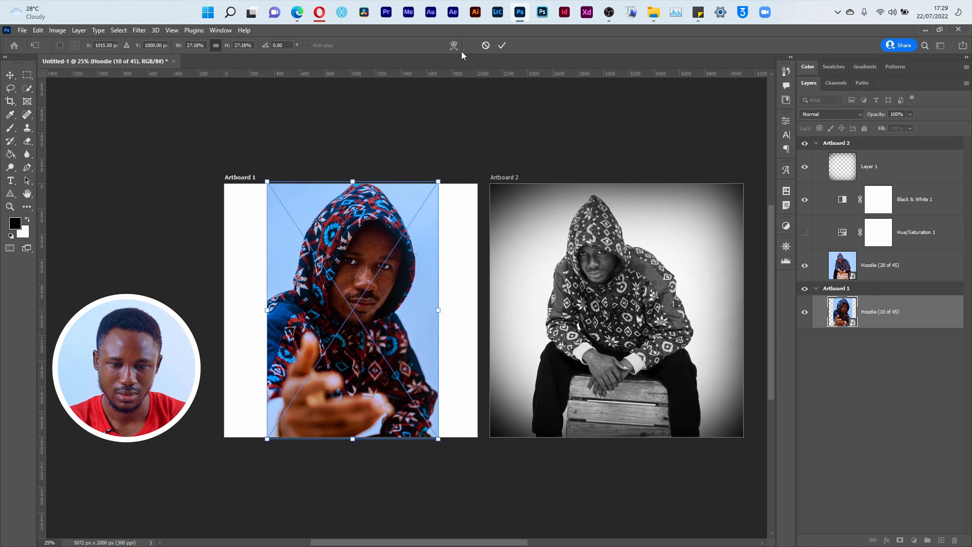
left_click(502, 45)
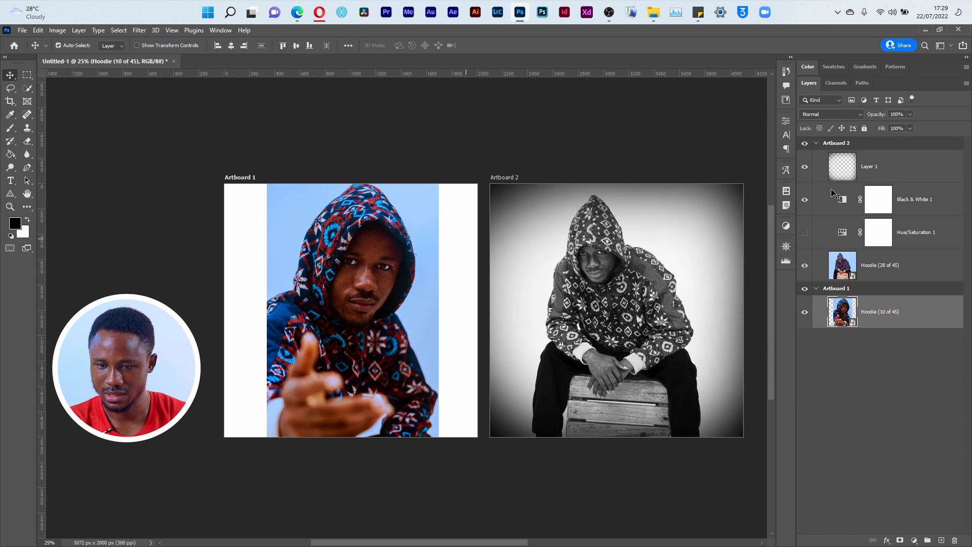
Try copying the Black & White 1 adjustment directly above the Artboard 1 portrait and undo the copy
left_click(842, 233)
left_click(842, 208)
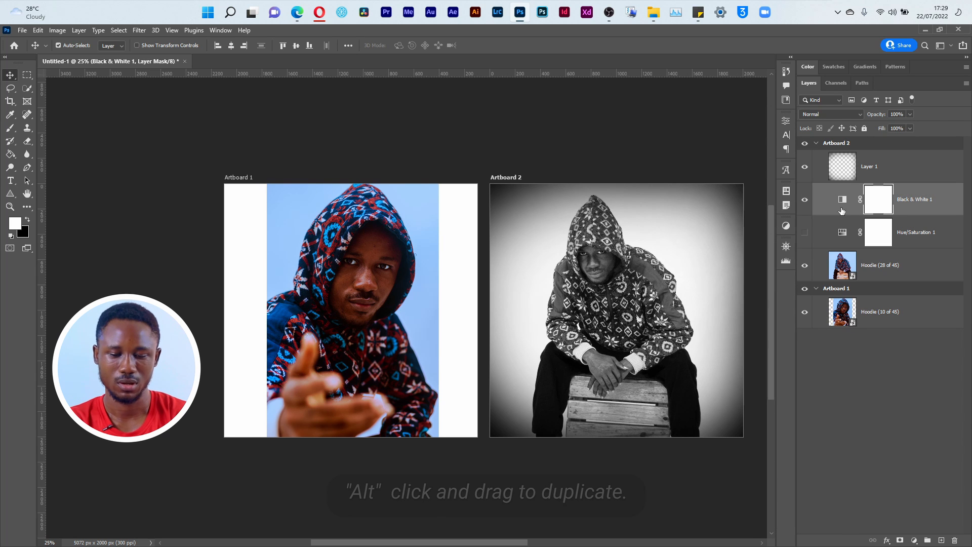
left_click_drag(842, 210, 844, 301)
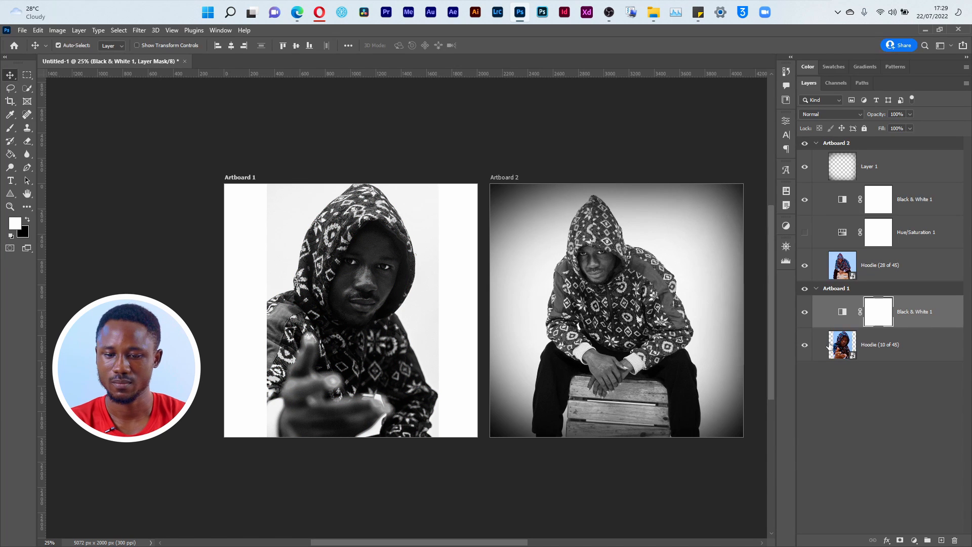
key("ctrl+z")
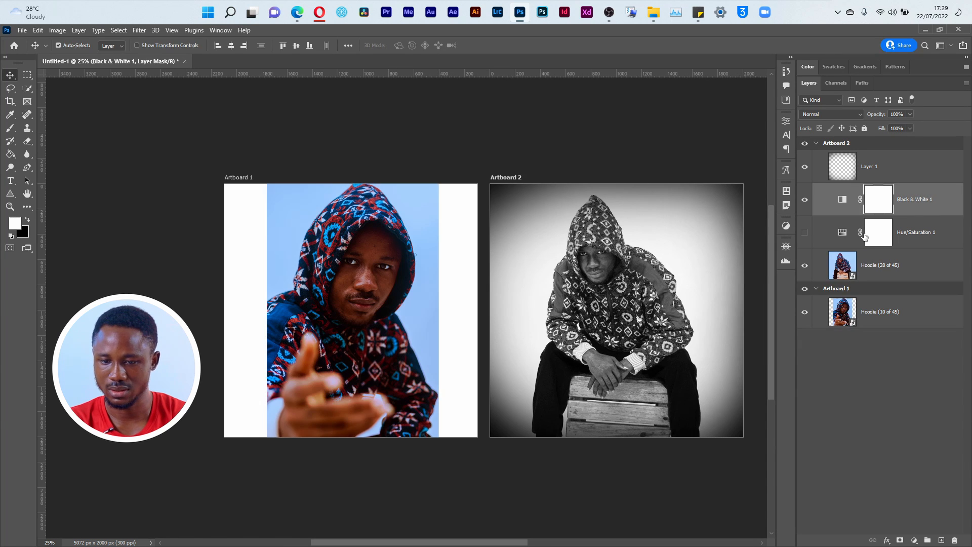
Duplicate the Black & White 1 adjustment as Black & White 1 copy and place it above Hoodie (10 of 45) in Artboard 1
right_click(841, 209)
right_click(929, 219)
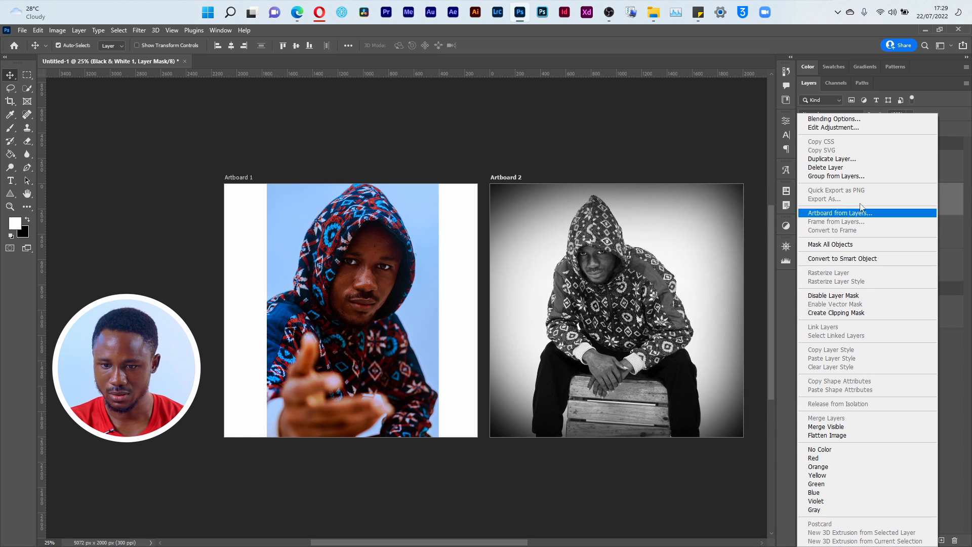
left_click(853, 160)
left_click(569, 172)
left_click_drag(912, 211, 901, 336)
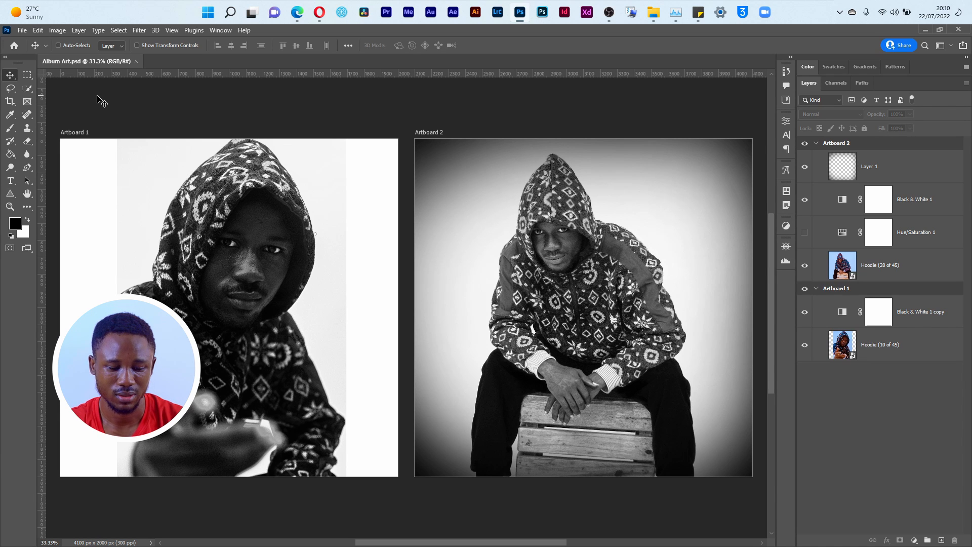
Open the Save As dialog for Album Art.psd and dismiss it without saving a copy
key("ctrl+s")
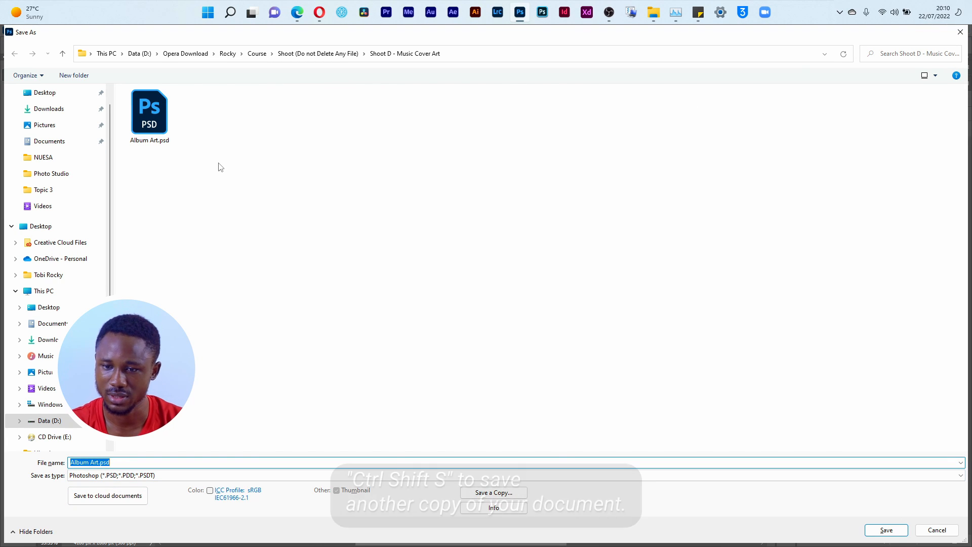
left_click(960, 32)
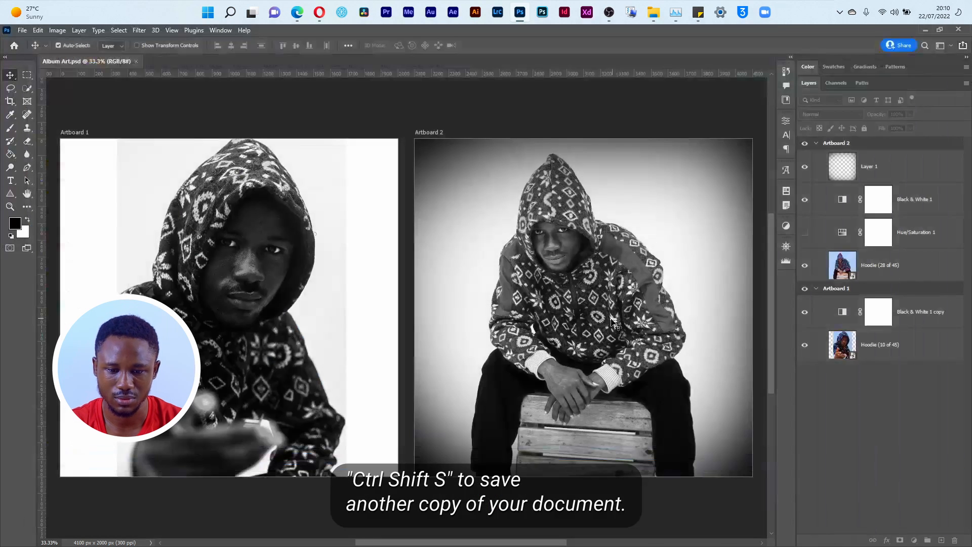
Replace the Black & White 1 copy adjustment in Artboard 1 with a duplicate of Artboard 2's Black & White 1, above Hoodie (10 of 45)
left_click(150, 200)
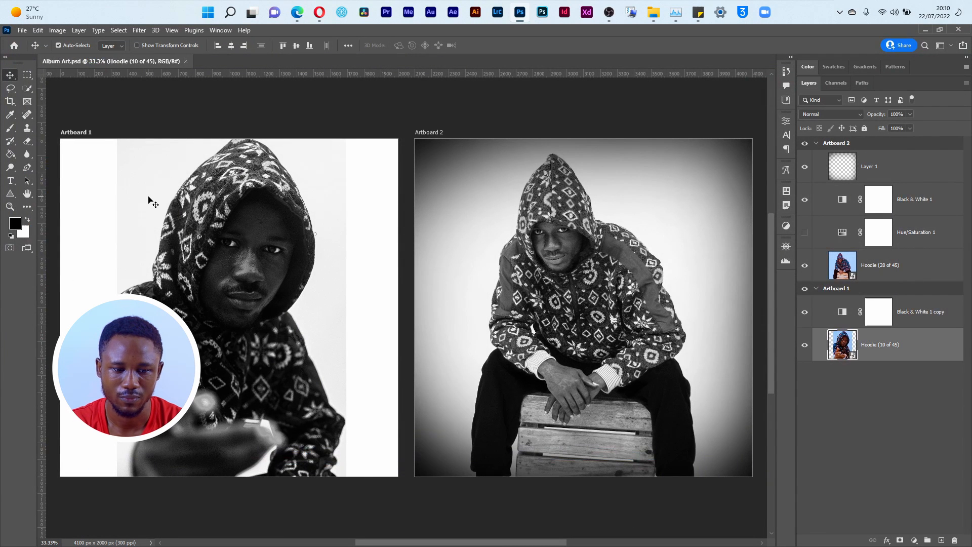
left_click(837, 321)
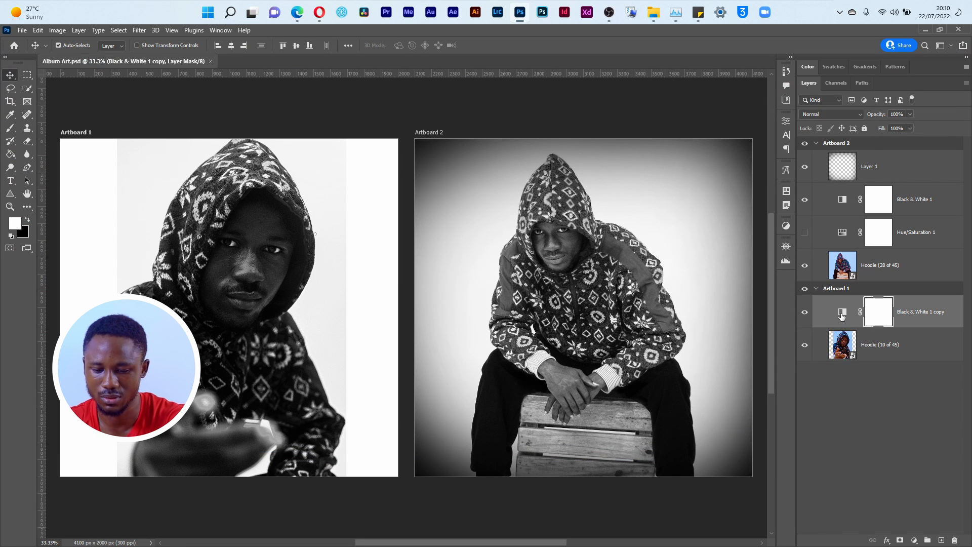
left_click(842, 314)
key("Delete")
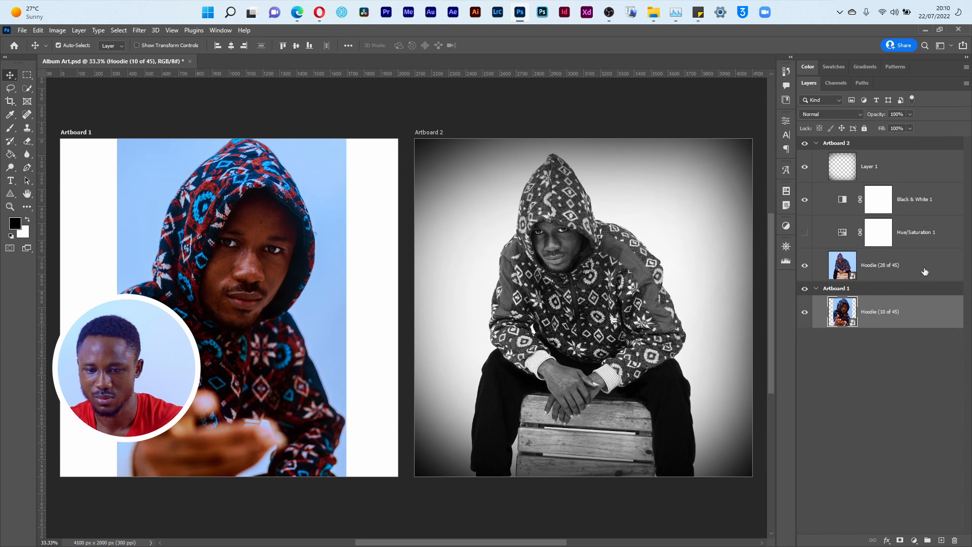
left_click(930, 215)
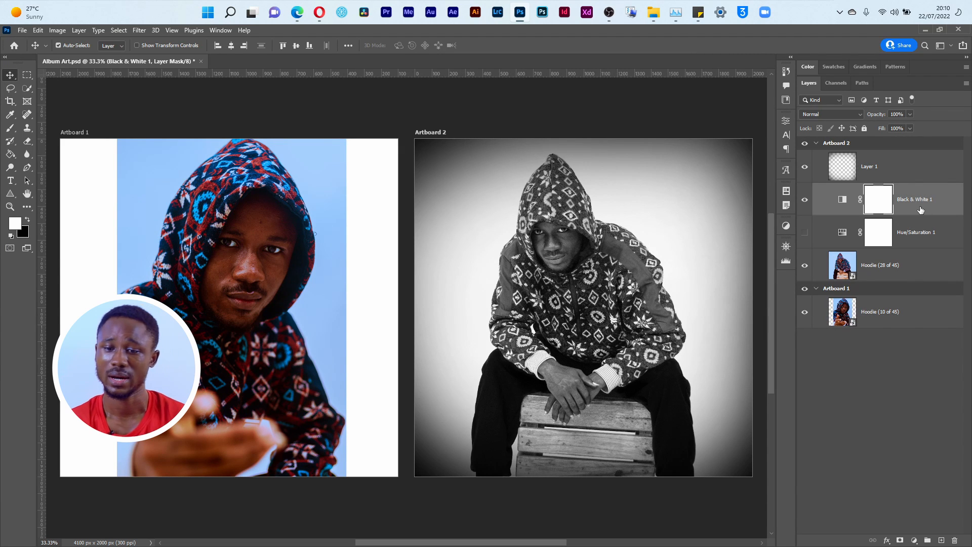
left_click_drag(917, 209, 898, 297)
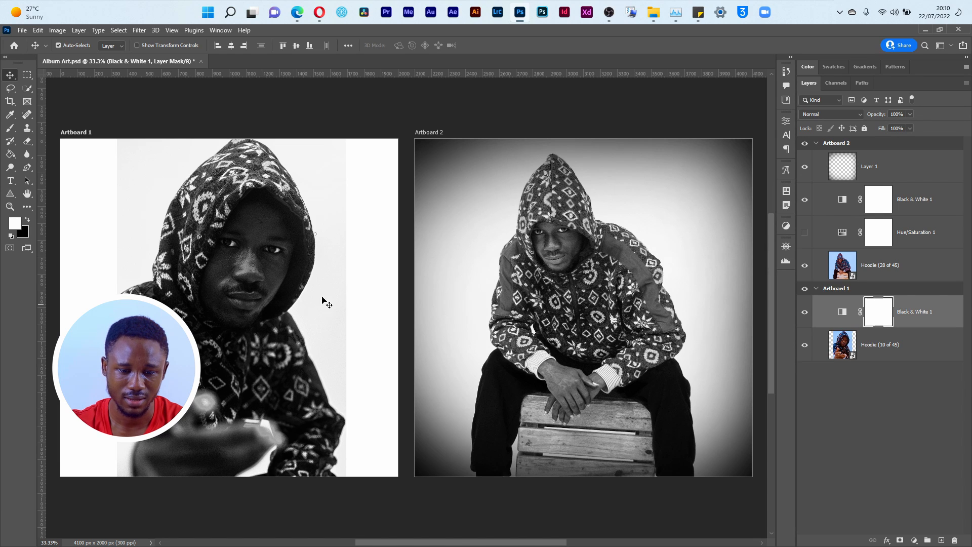
Sample the light grey backdrop of the Artboard 1 portrait as the foreground color with the Eyedropper tool
left_click(386, 284)
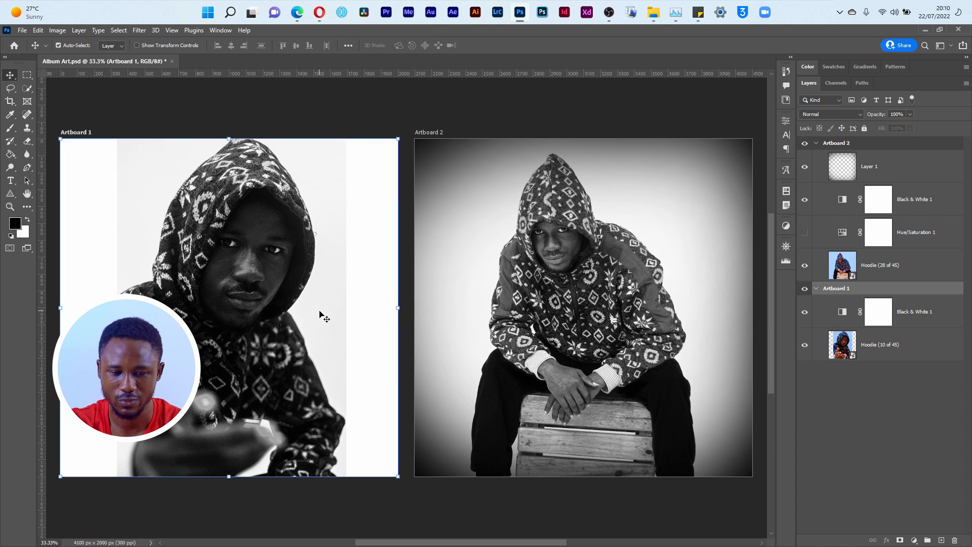
key("i")
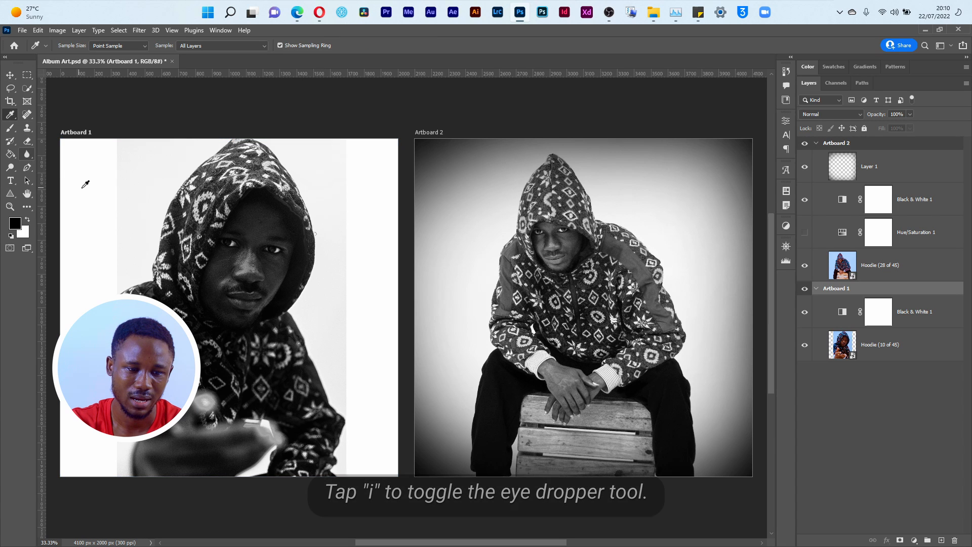
right_click(11, 119)
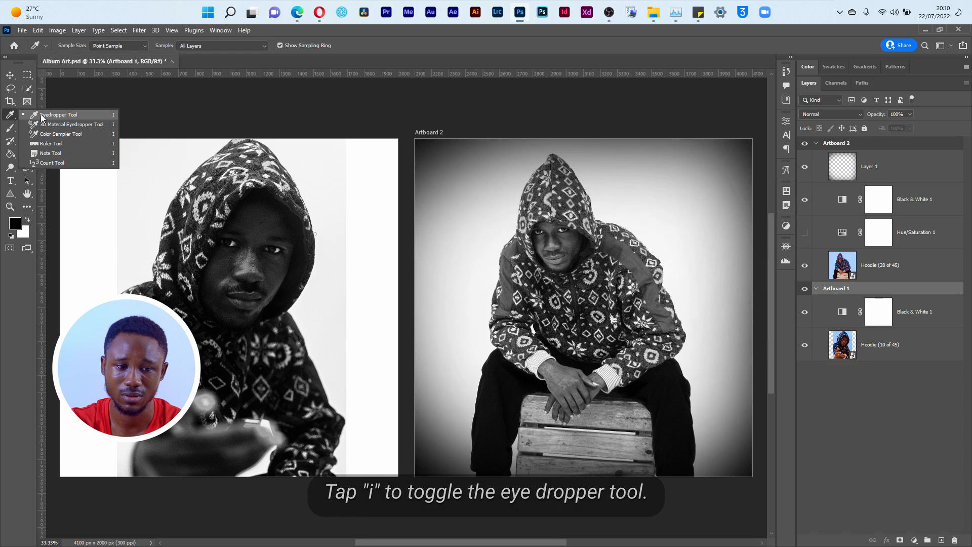
left_click(42, 116)
left_click(338, 311)
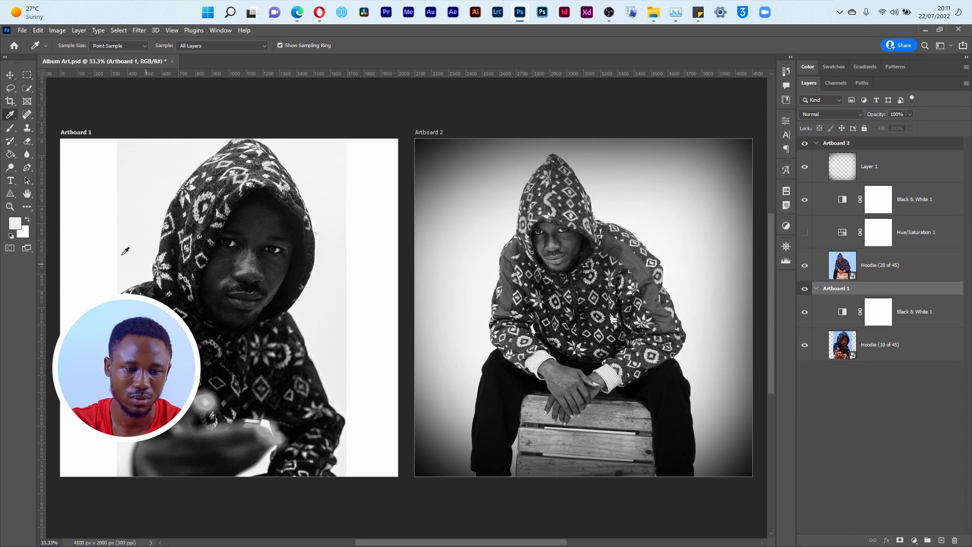
left_click(15, 231)
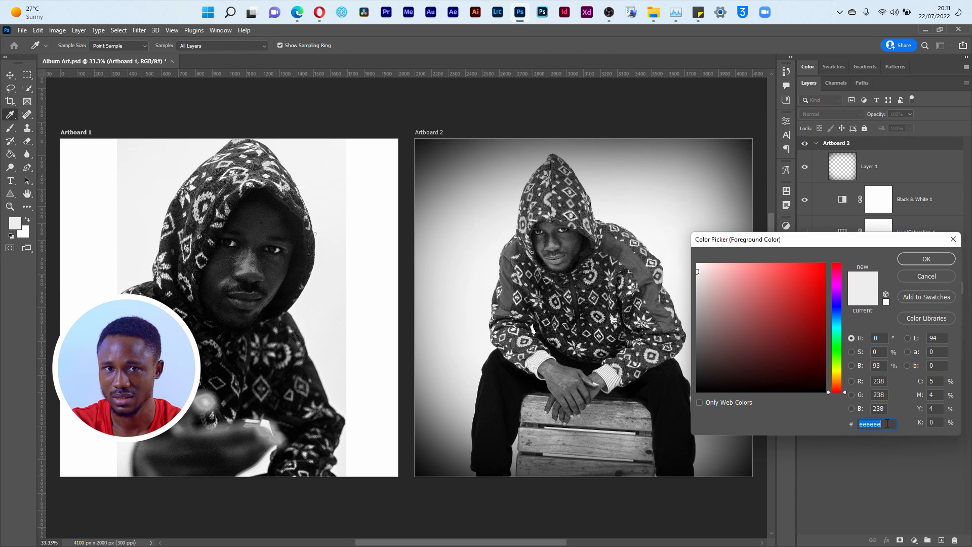
left_click_drag(698, 272, 697, 263)
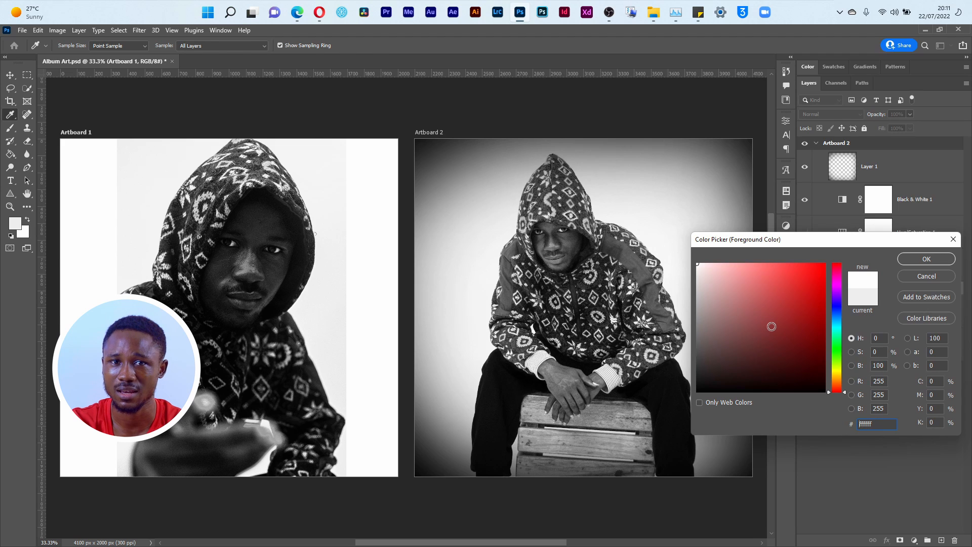
left_click(912, 278)
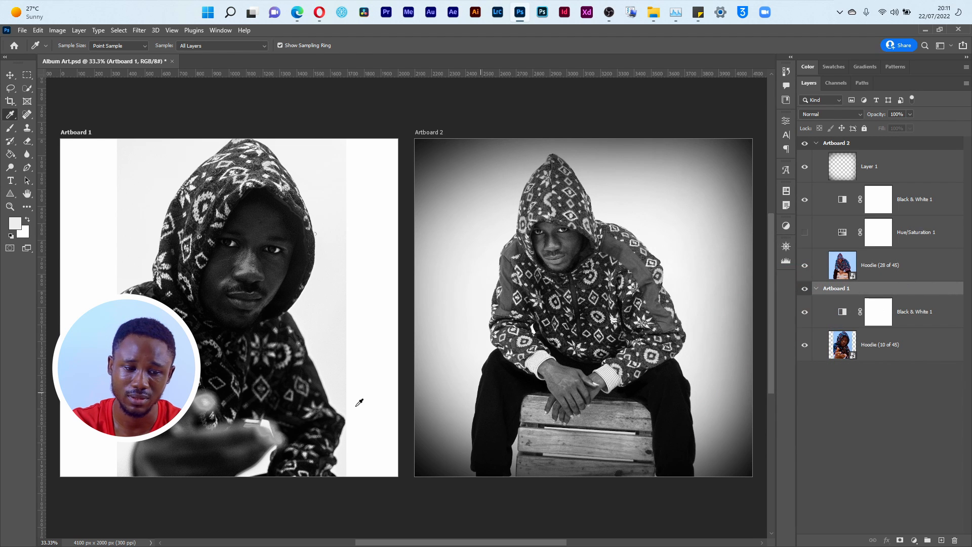
Add a Solid Color fill layer in the sampled light grey to Artboard 1 and place it beneath the Hoodie (10 of 45) portrait
left_click(951, 351)
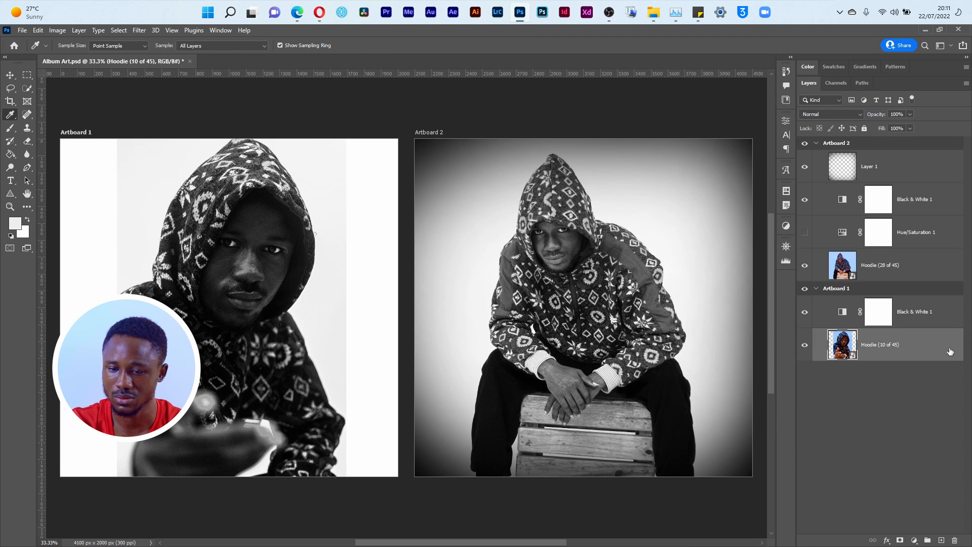
left_click(941, 540)
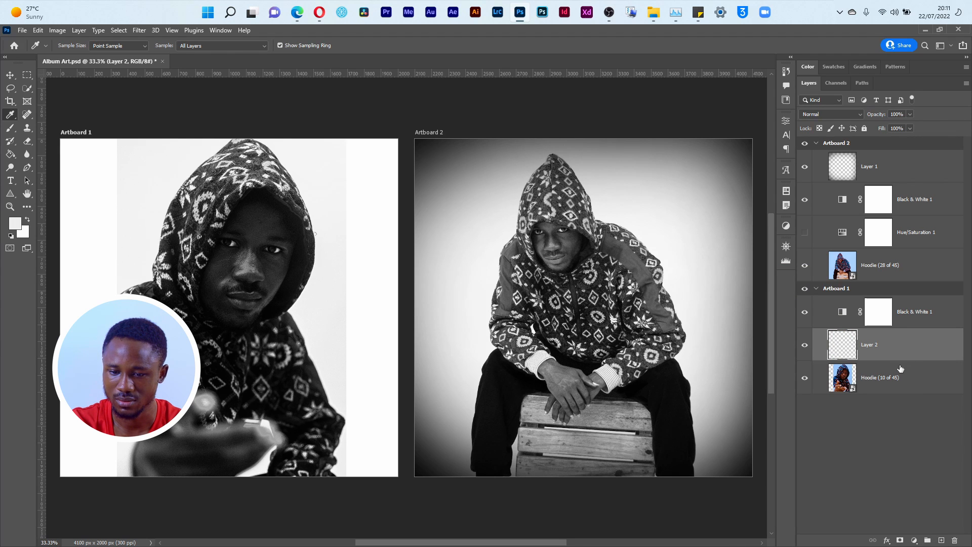
key("ctrl+z")
left_click(914, 540)
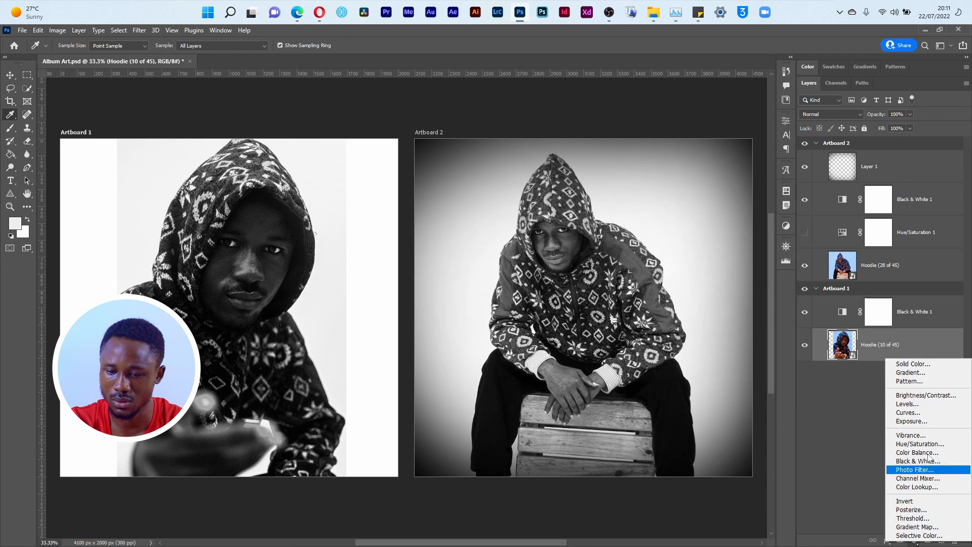
left_click(914, 364)
left_click(926, 259)
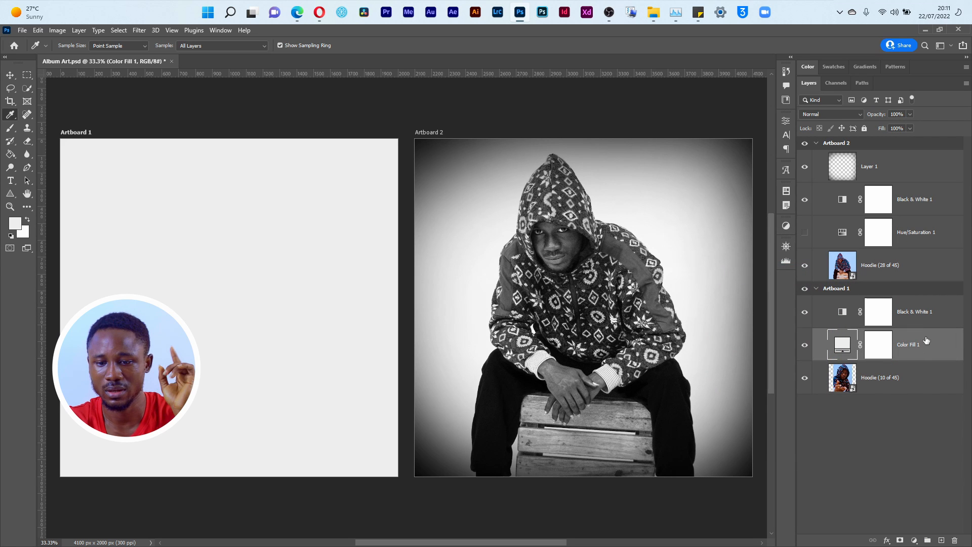
left_click_drag(922, 347, 915, 400)
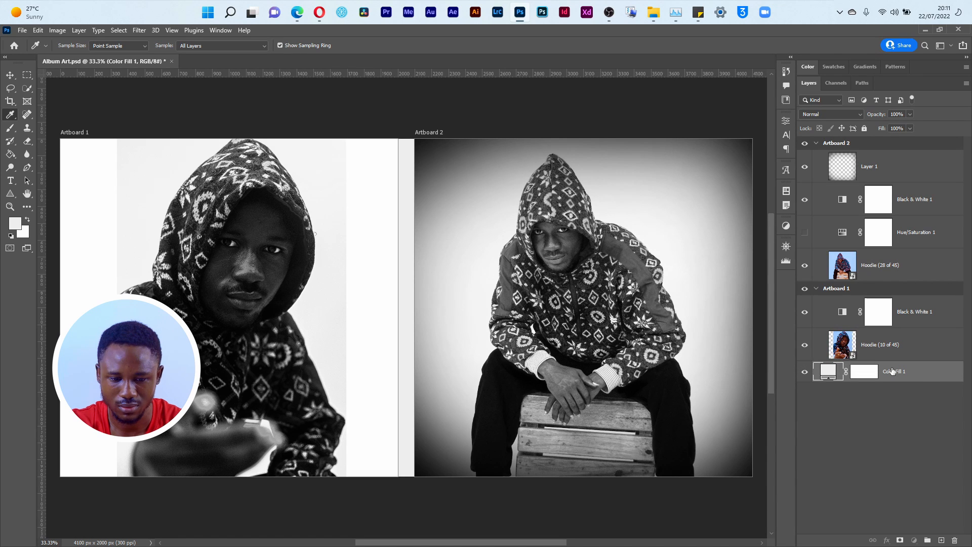
left_click_drag(894, 370, 895, 358)
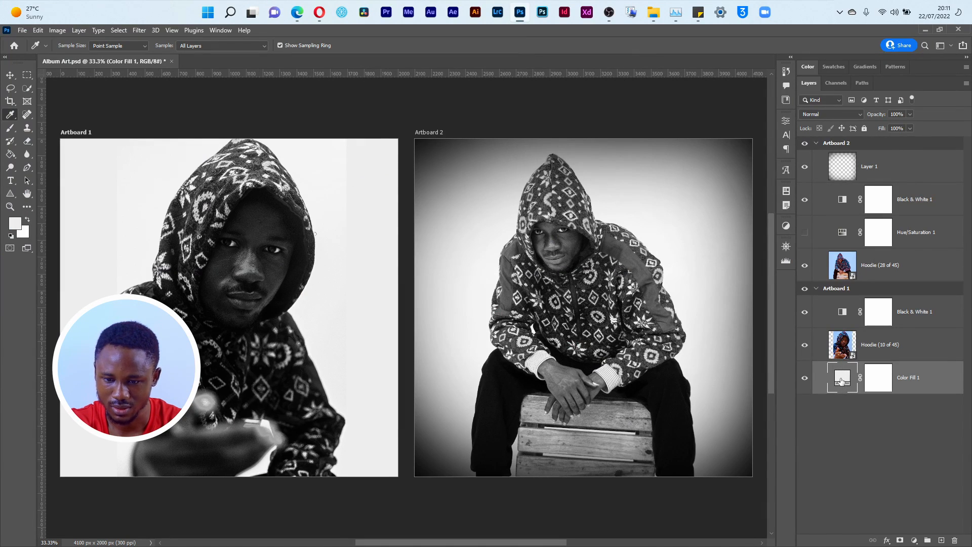
Recolor Artboard 1's Color Fill 1 layer to #ededed, sampled from the portrait's backdrop
double_click(842, 381)
left_click(342, 201)
left_click_drag(327, 222, 330, 298)
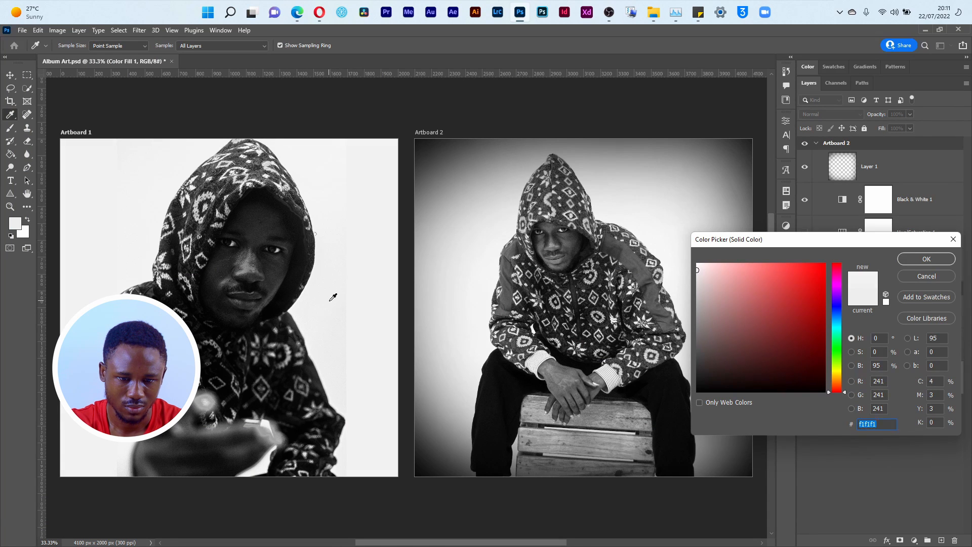
left_click(332, 294)
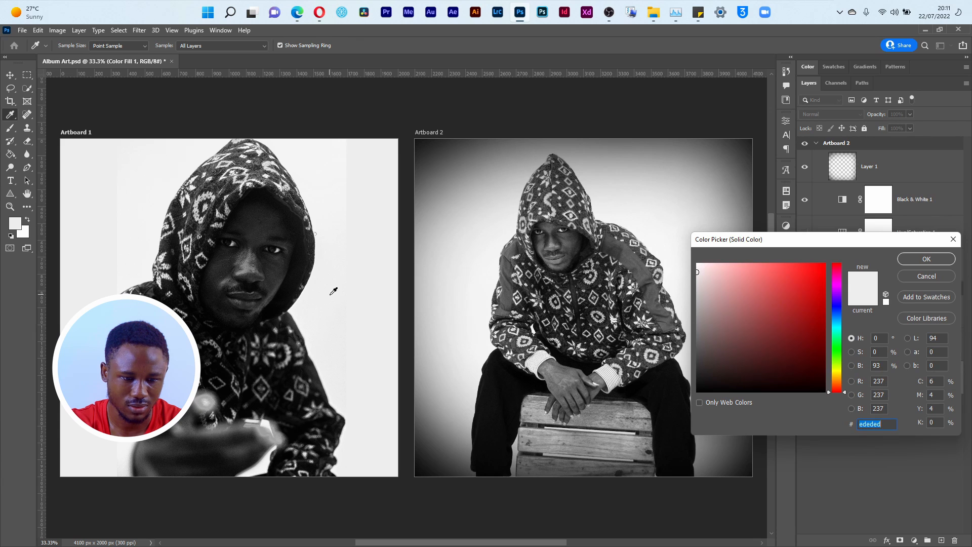
left_click(926, 260)
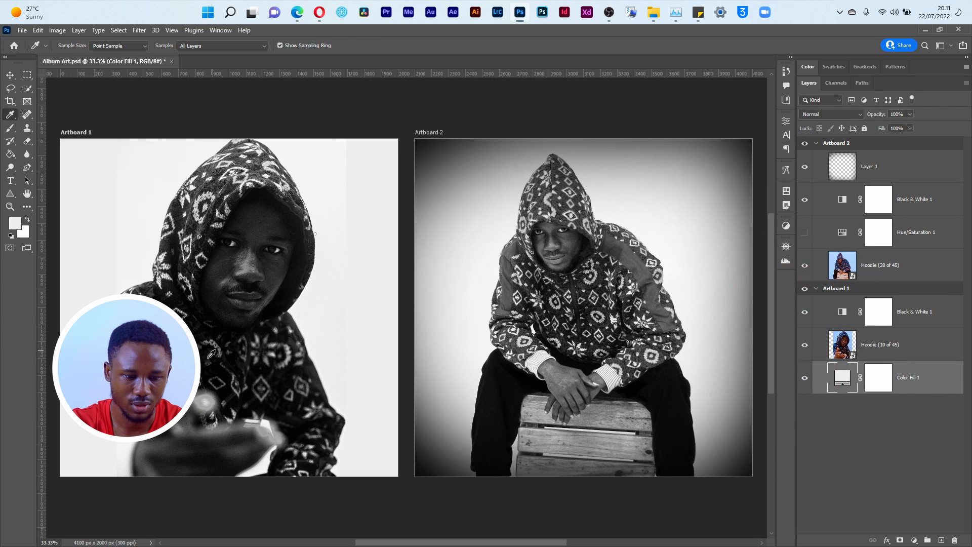
Enlarge the Hoodie (10 of 45) portrait to 40.67% and shift it down until the hood shows in Artboard 1
key("v")
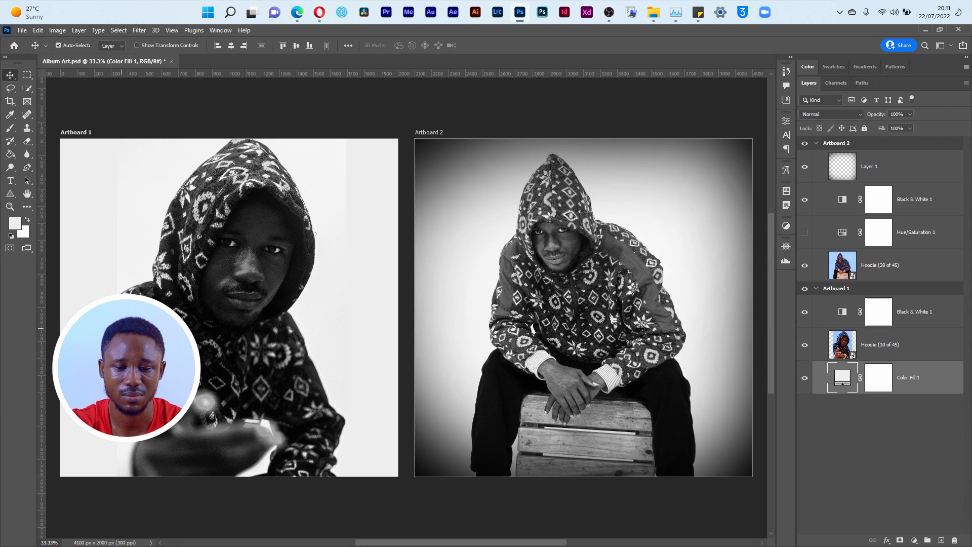
left_click(260, 256)
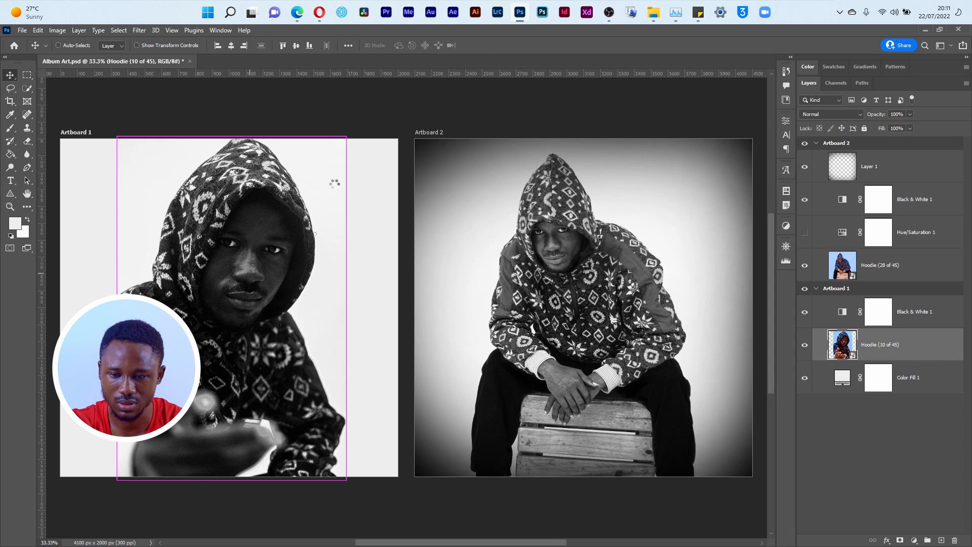
key("ctrl+t")
left_click_drag(340, 143, 410, 168)
key("Return")
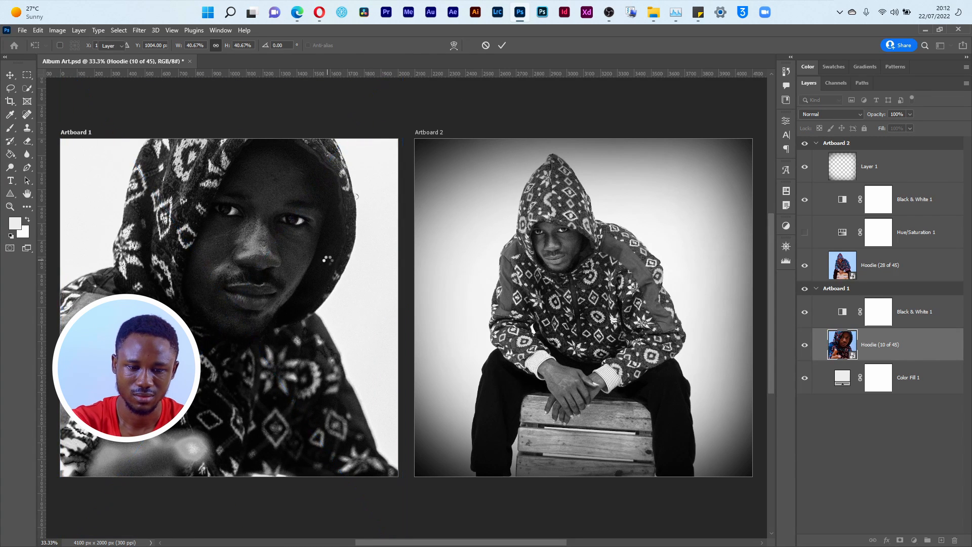
left_click_drag(276, 290, 284, 365)
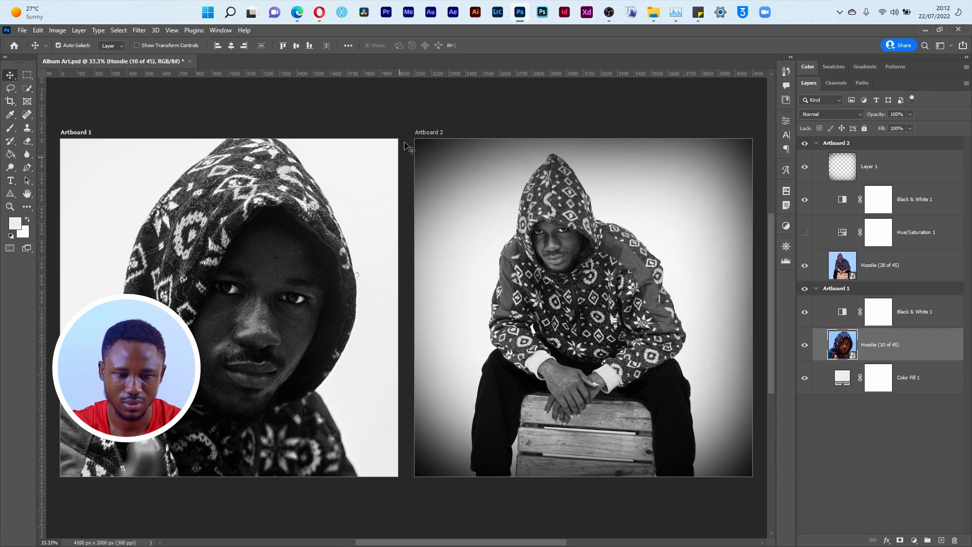
Switch to File Explorer, open the Hoodie Grade folder and preview Hoodie (33 of 45).jpg
left_click(653, 13)
right_click(653, 15)
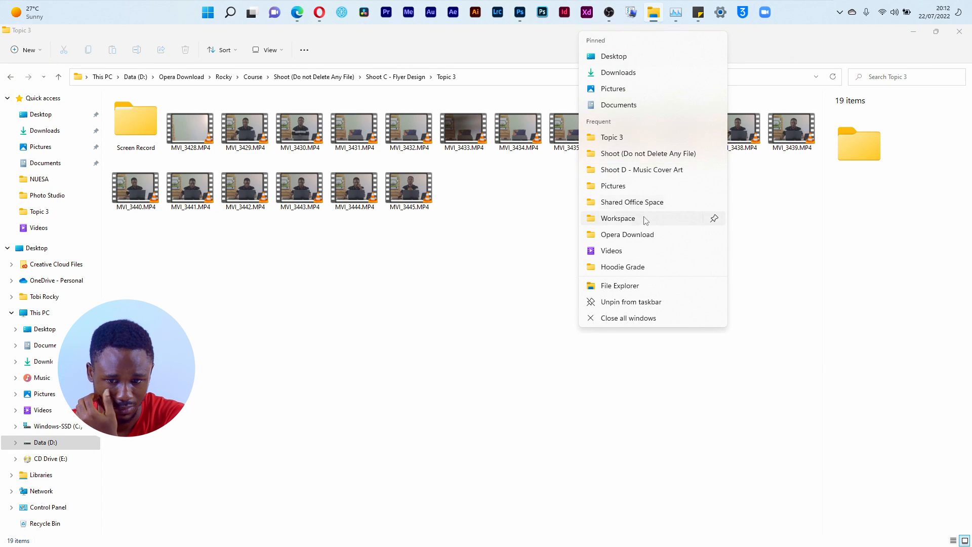
left_click(638, 270)
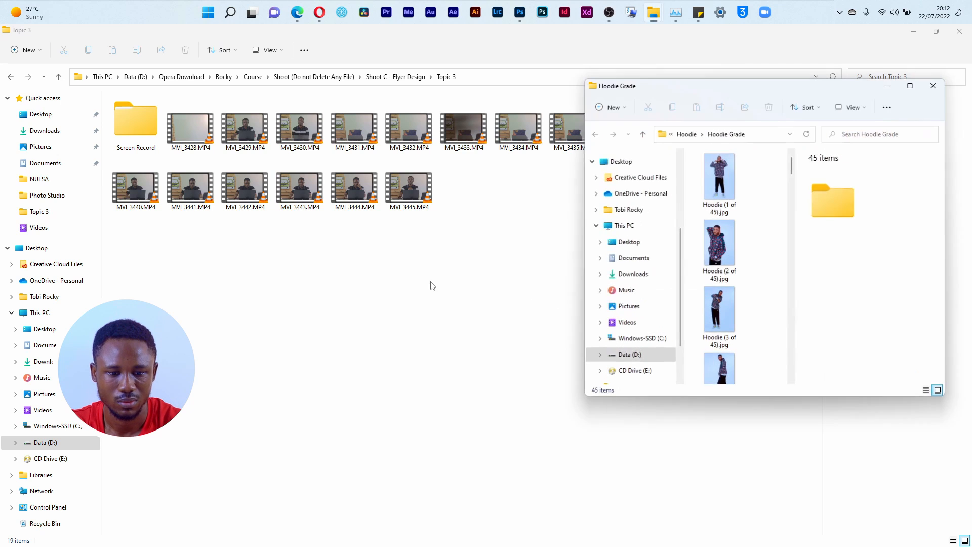
left_click(912, 86)
double_click(468, 258)
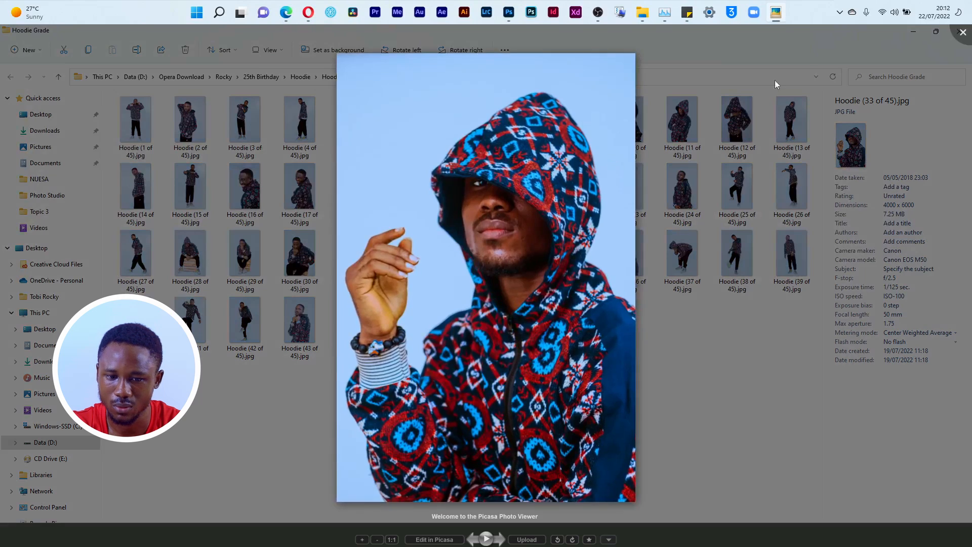
Place Hoodie (33 of 45).jpg into Album Art.psd in Photoshop and move it into Artboard 1 over the existing portrait
key("Escape")
left_click_drag(456, 253, 202, 413)
key("alt+Tab")
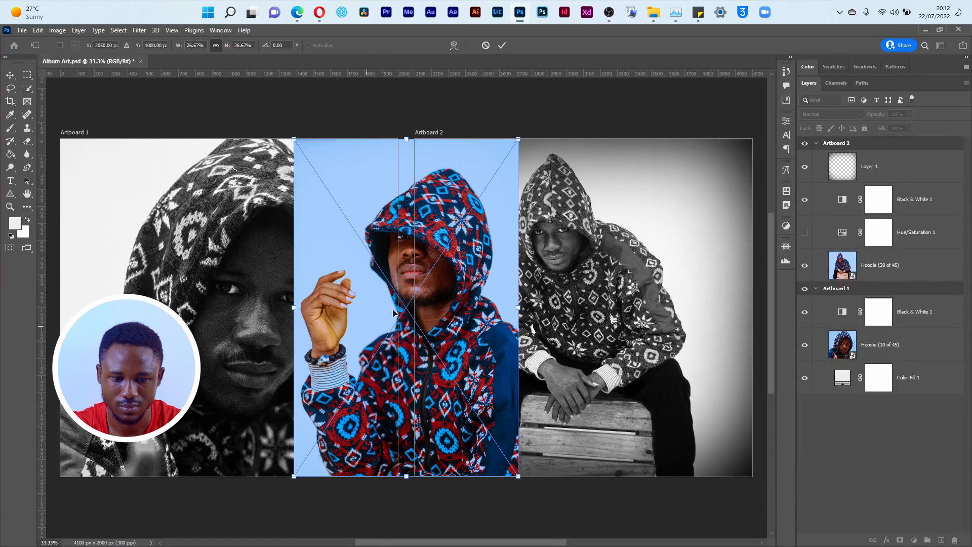
left_click(501, 46)
left_click_drag(888, 168, 887, 329)
left_click_drag(101, 300, 273, 300)
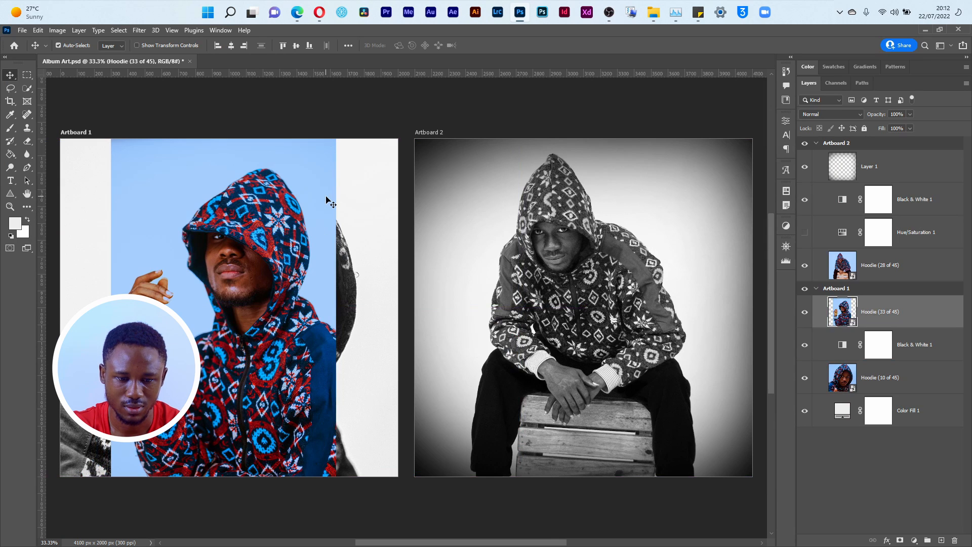
Enlarge and reposition Hoodie (33 of 45) to fill Artboard 1, and move that artboard's Black & White 1 adjustment above it
key("ctrl+t")
left_click_drag(336, 139, 472, 100)
left_click_drag(337, 244, 341, 298)
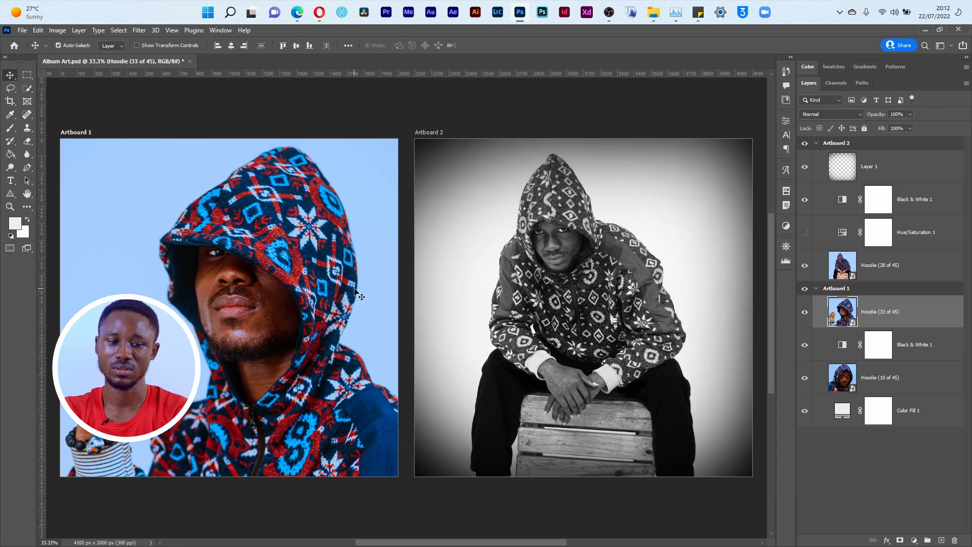
left_click(919, 355)
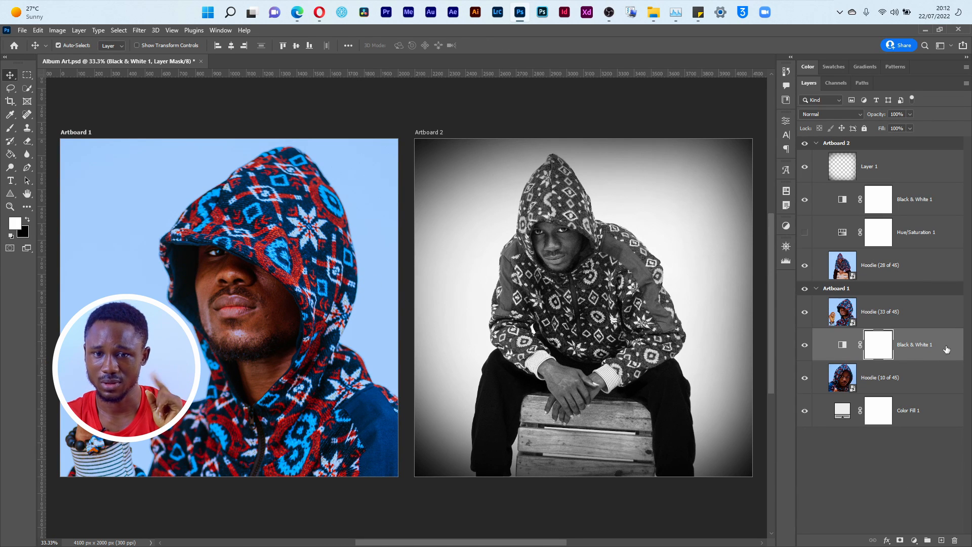
left_click_drag(954, 348, 957, 307)
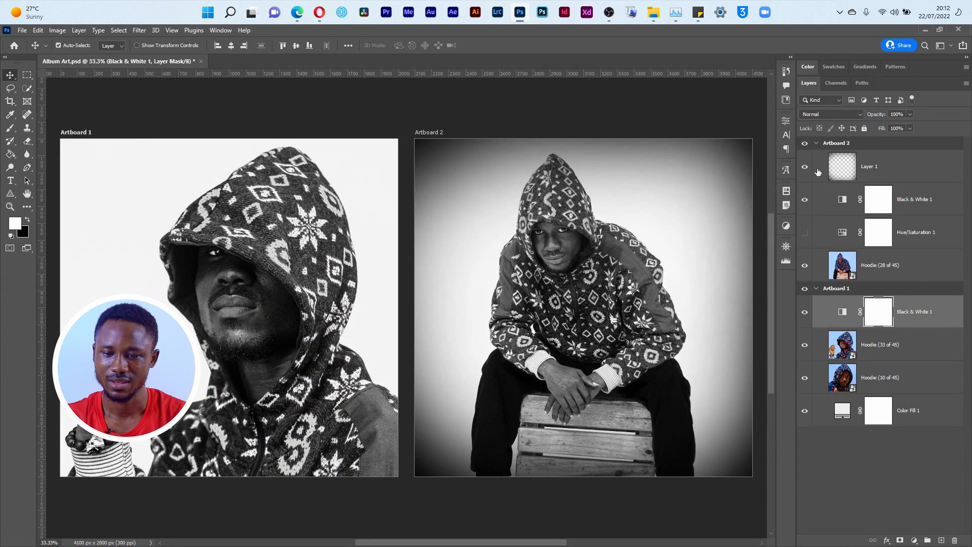
Rename Layer 1 in Artboard 2 as Vignette
double_click(869, 166)
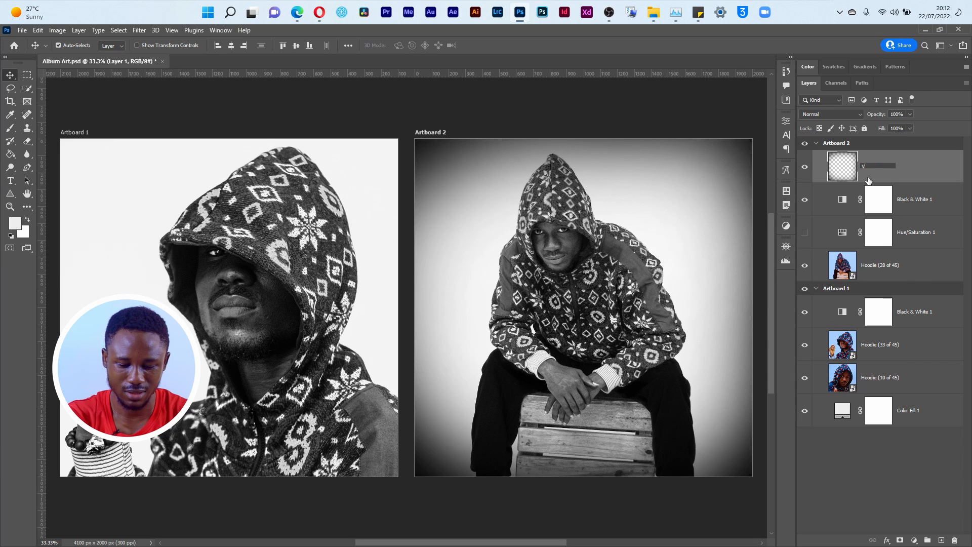
key("Return")
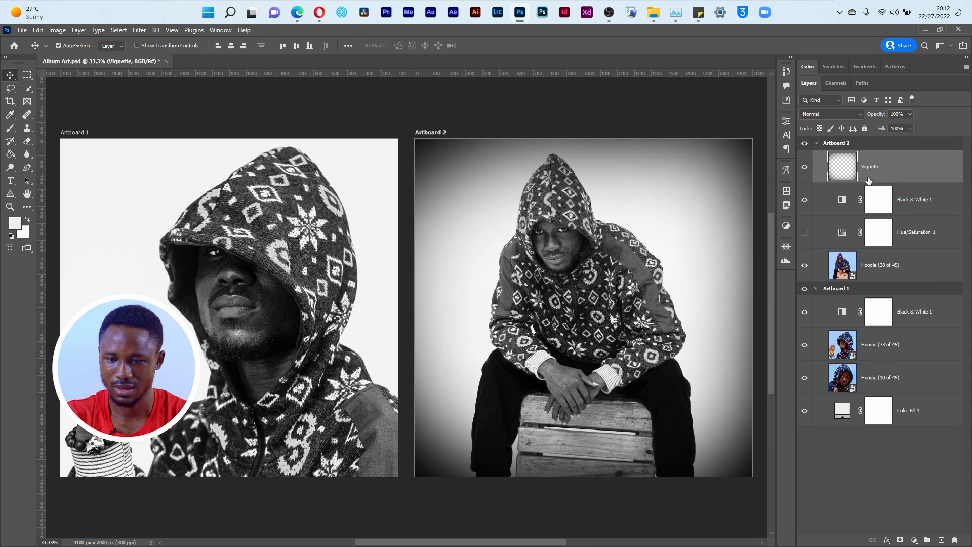
Duplicate Artboard 2's Vignette layer into Artboard 1 above its Black & White 1 adjustment
left_click(805, 171)
left_click(805, 171)
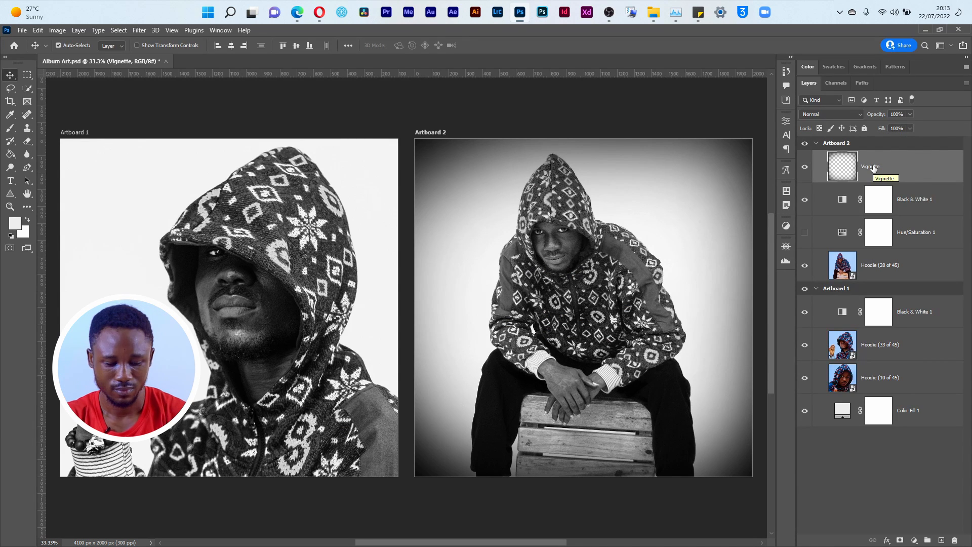
left_click_drag(915, 162, 906, 293)
key("ctrl+z")
left_click_drag(906, 165, 902, 304)
key("ctrl+0")
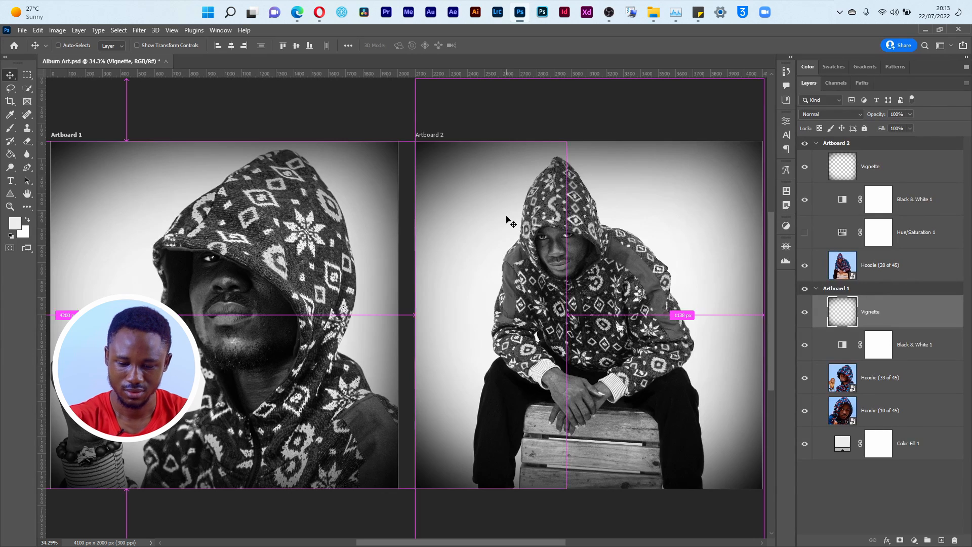
key("ctrl+minus")
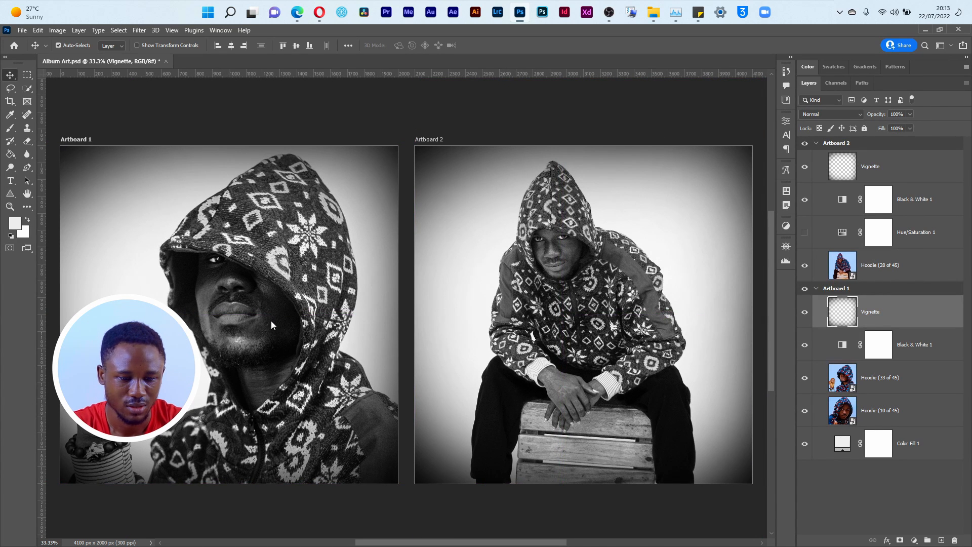
Switch to Opera and examine the "A Better Time" front cover in the Google image results
key("alt+Tab")
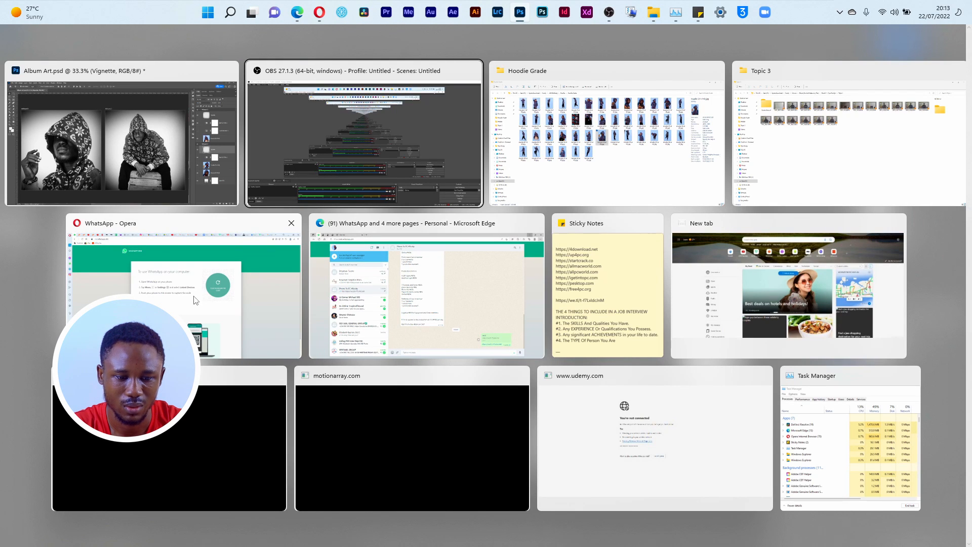
left_click(196, 262)
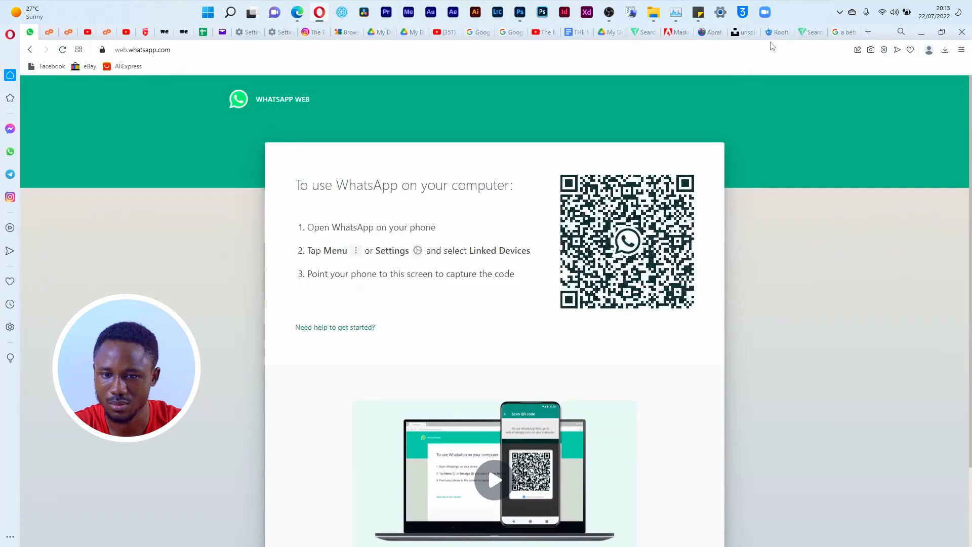
left_click(843, 32)
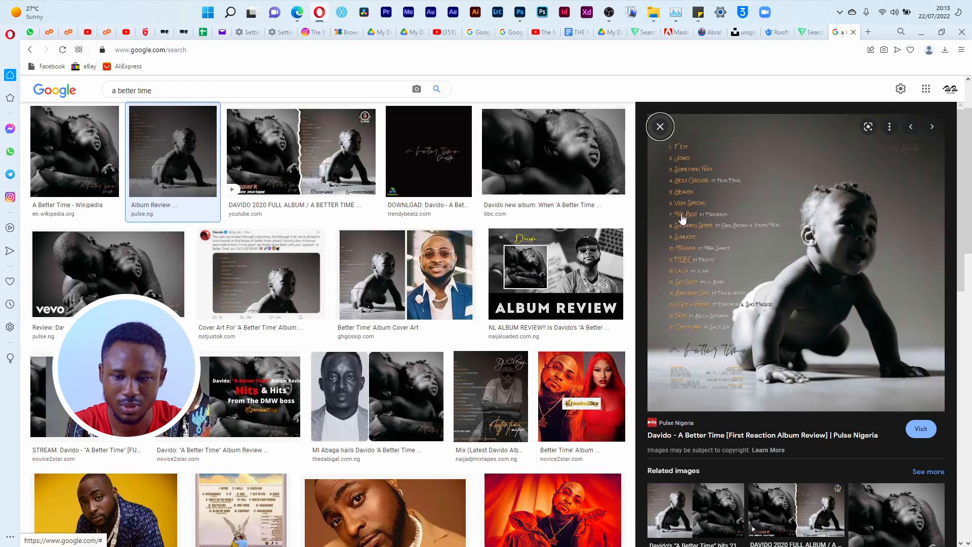
left_click(41, 162)
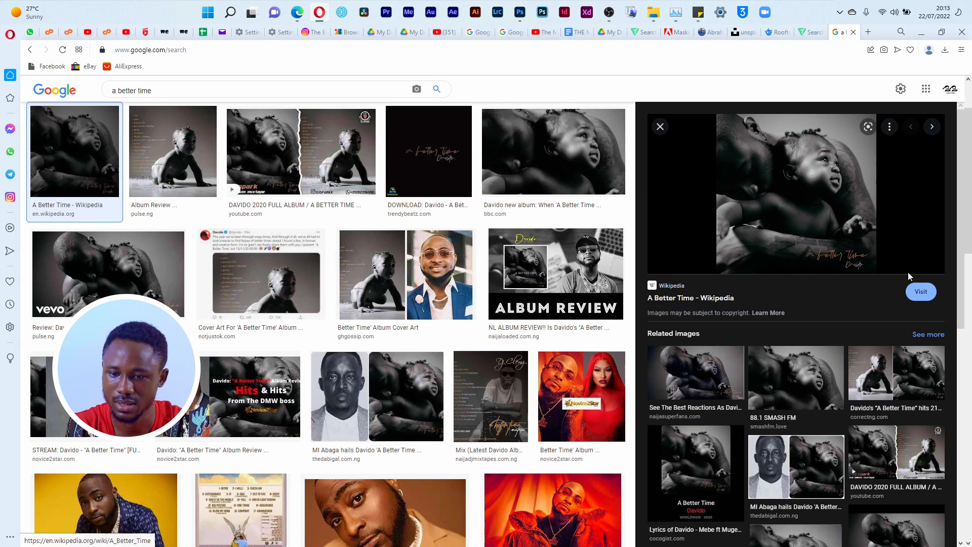
Open Google Fonts and set the custom preview text to "In time, time will tell"
left_click(349, 32)
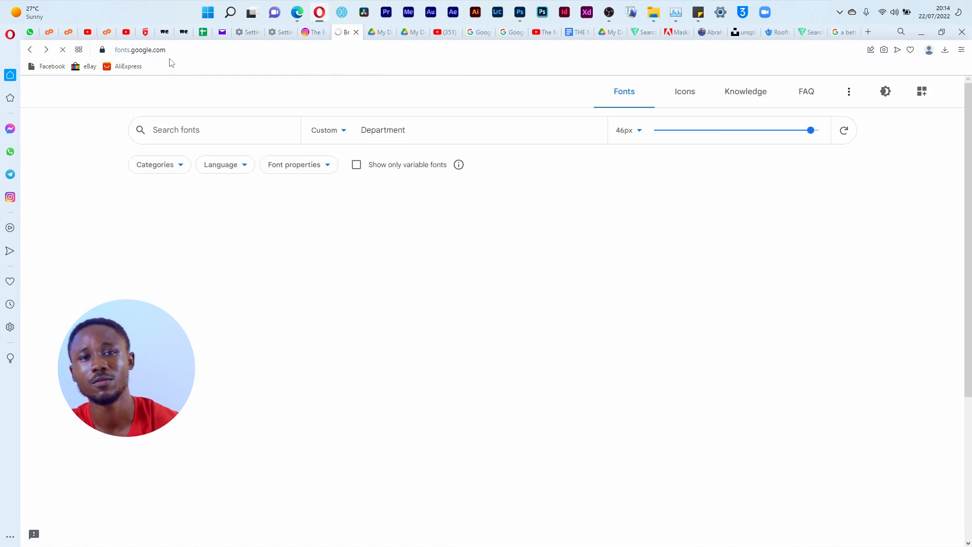
scroll(582, 213, "up", 5)
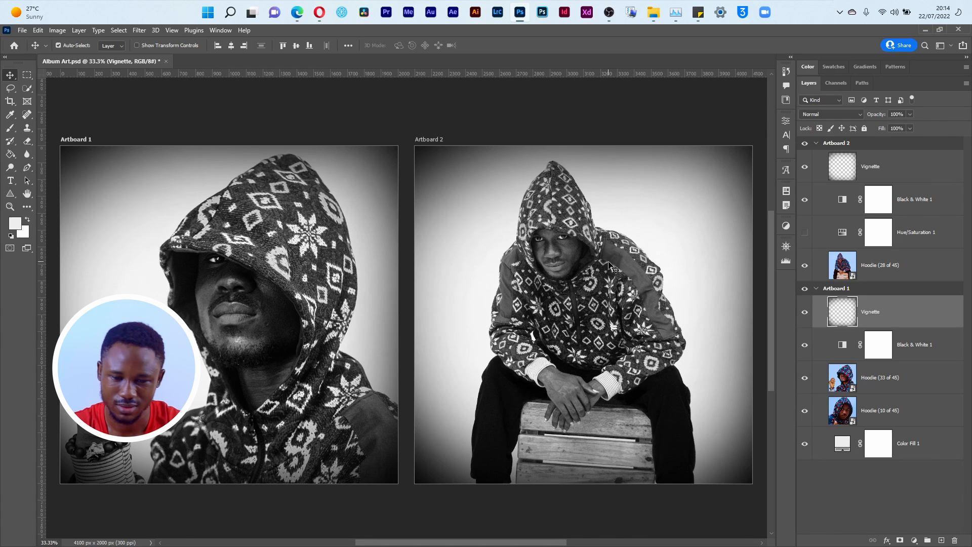
key("alt+Tab")
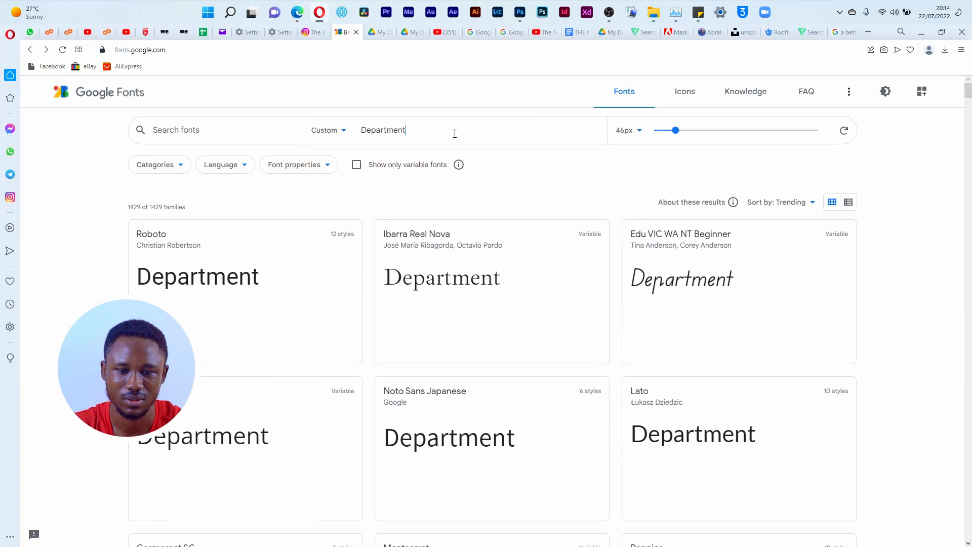
key("ctrl+a")
type("In time,  time will tell")
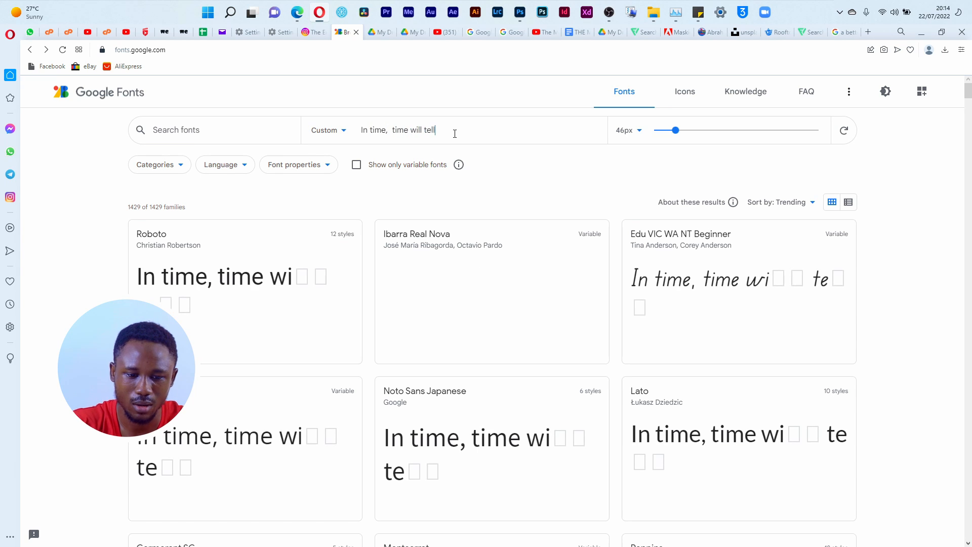
Filter the font categories to Handwriting only, excluding Serif, Sans Serif, Display and Monospace
left_click(146, 166)
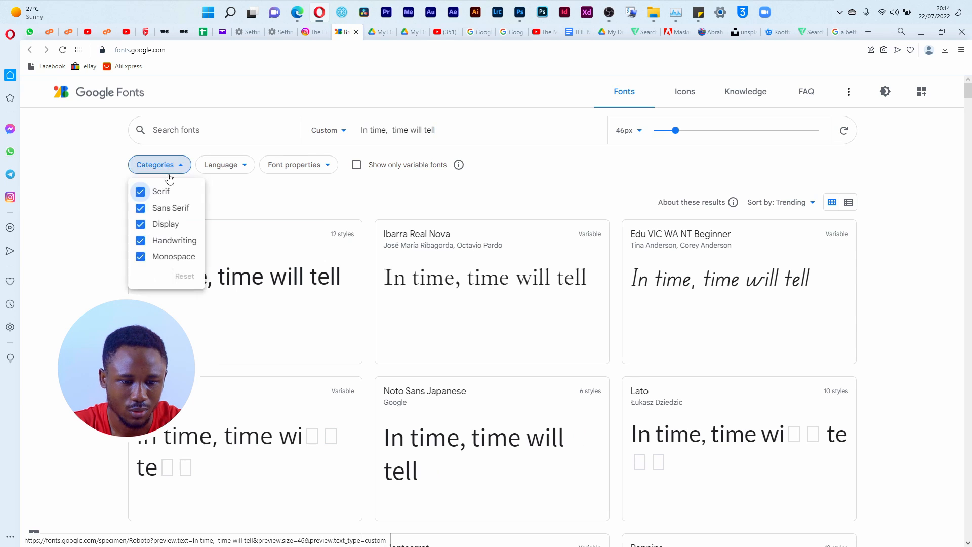
left_click(142, 195)
left_click(140, 224)
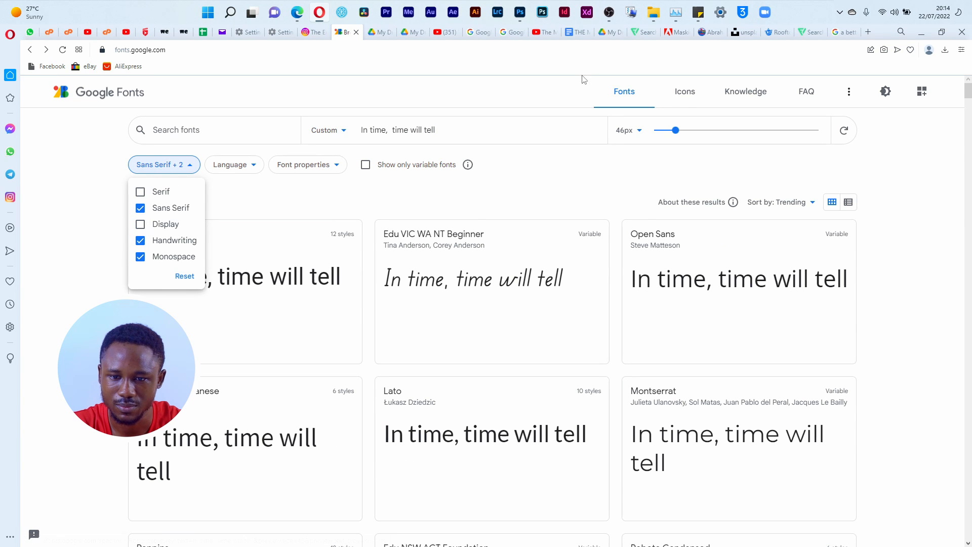
left_click(628, 13)
left_click(628, 14)
left_click(141, 208)
left_click(141, 257)
left_click(906, 218)
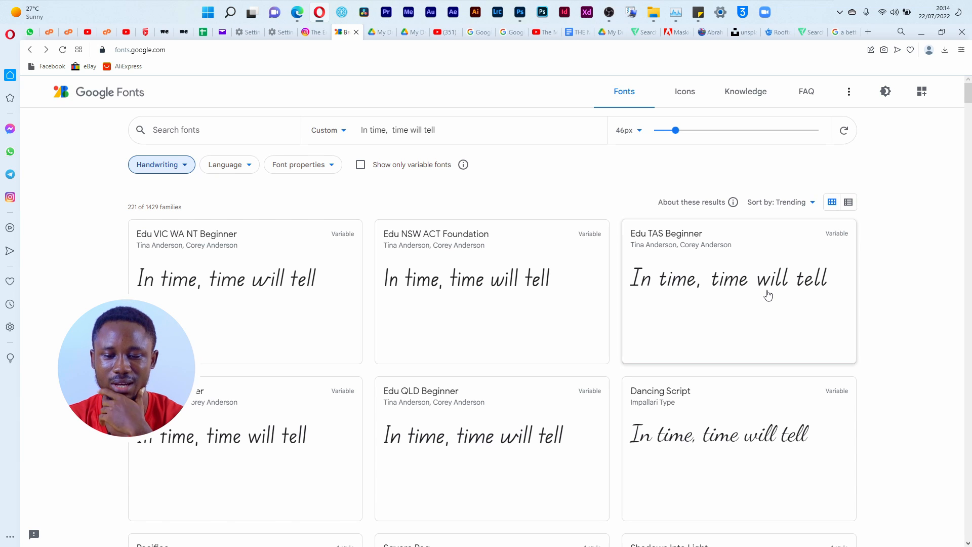
Browse the handwriting fonts, open Mr Dafoe and download its font family
scroll(670, 327, "down", 10)
scroll(673, 319, "up", 4)
scroll(812, 393, "down", 8)
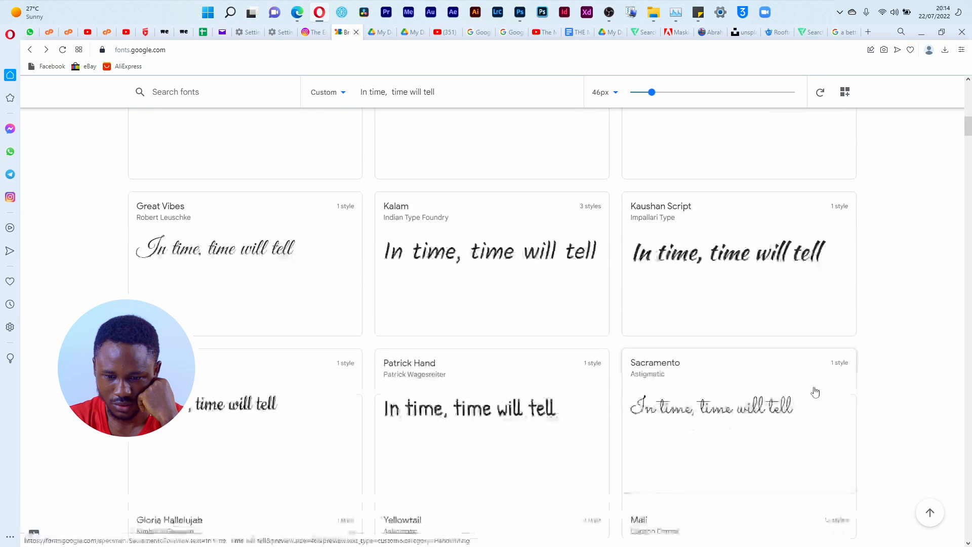
scroll(811, 383, "down", 8)
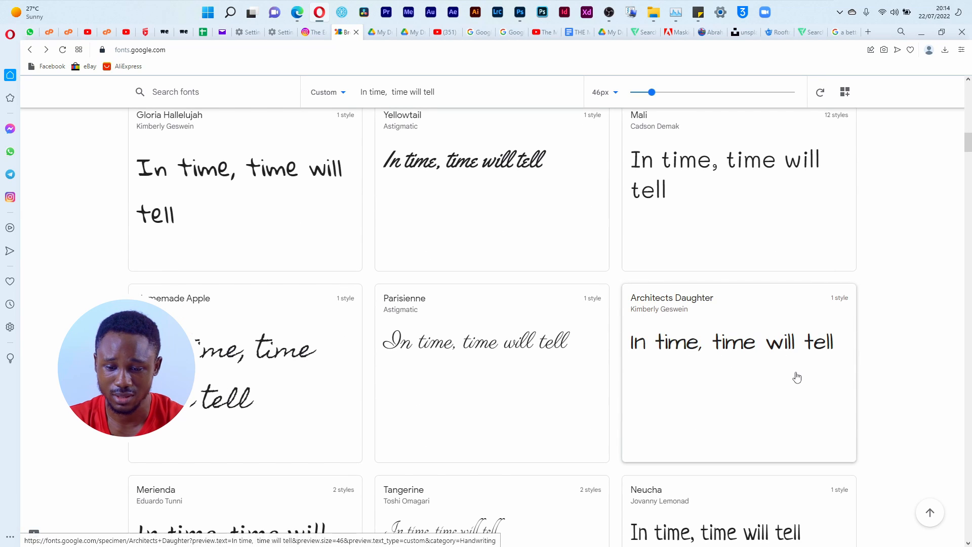
scroll(794, 376, "down", 10)
scroll(792, 374, "down", 4)
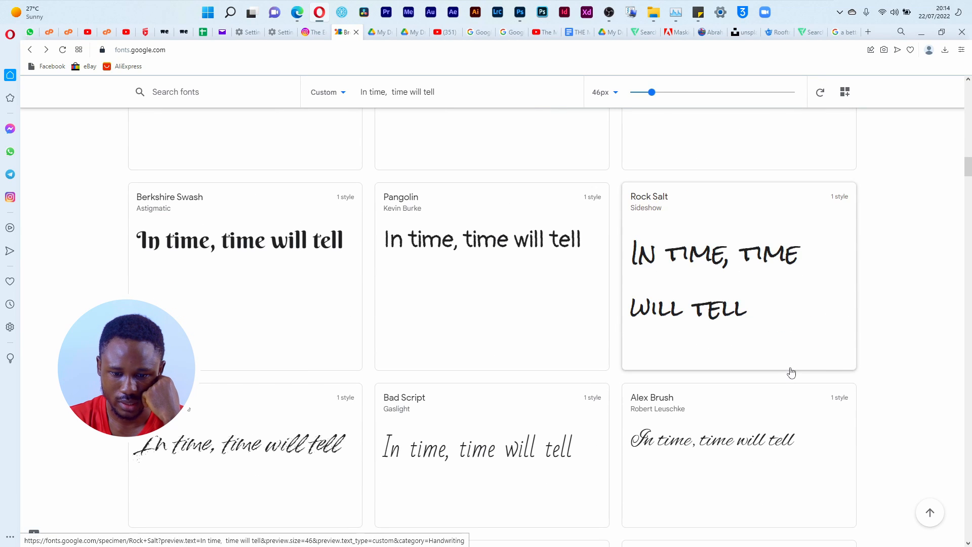
scroll(792, 364, "down", 6)
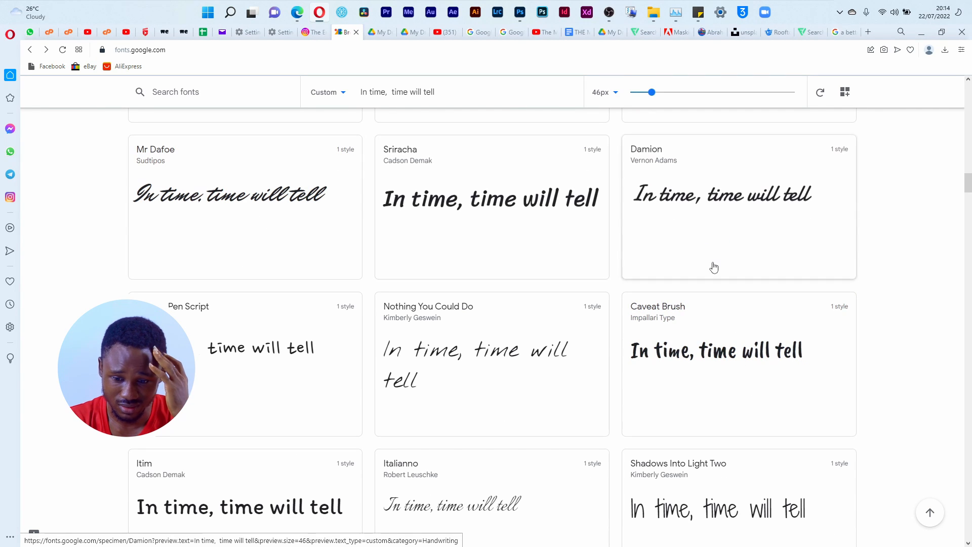
left_click(252, 208)
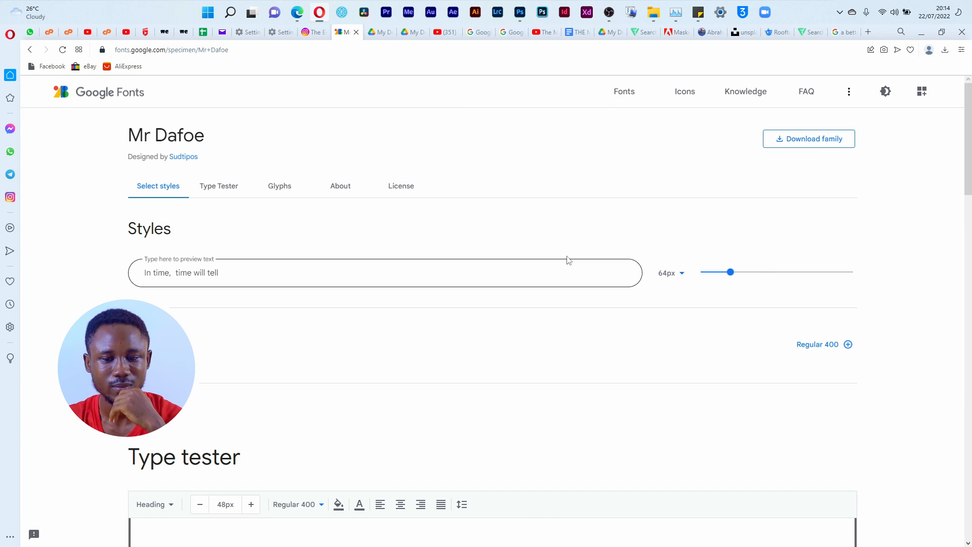
left_click(816, 147)
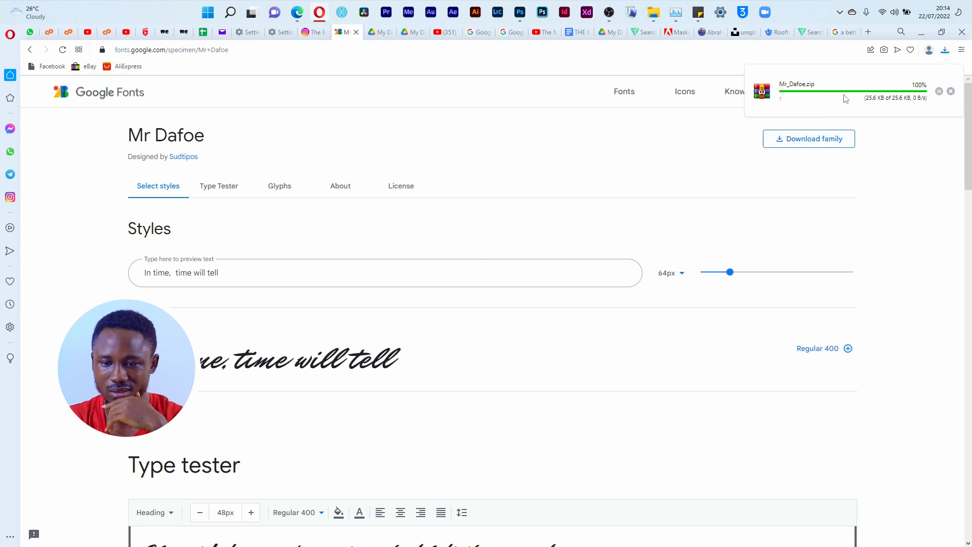
Put the downloaded Mr_Dafoe.zip from Opera Download into the Shoot D - Music Cover Art folder
left_click(947, 92)
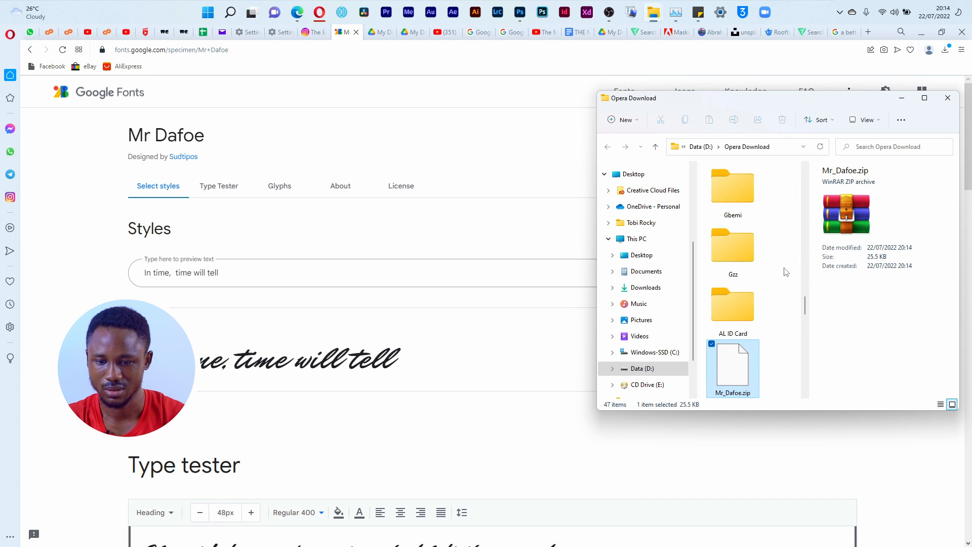
left_click(924, 98)
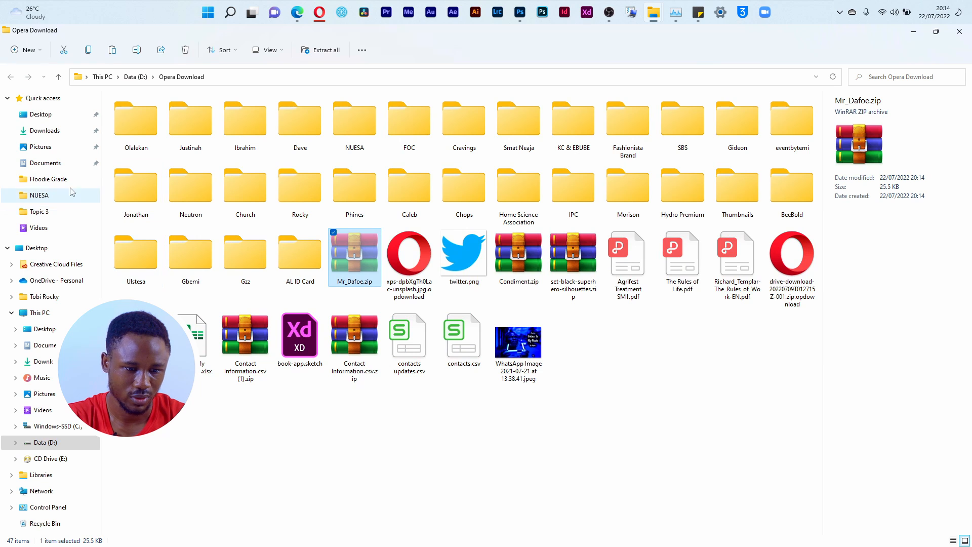
left_click(81, 211)
left_click(332, 77)
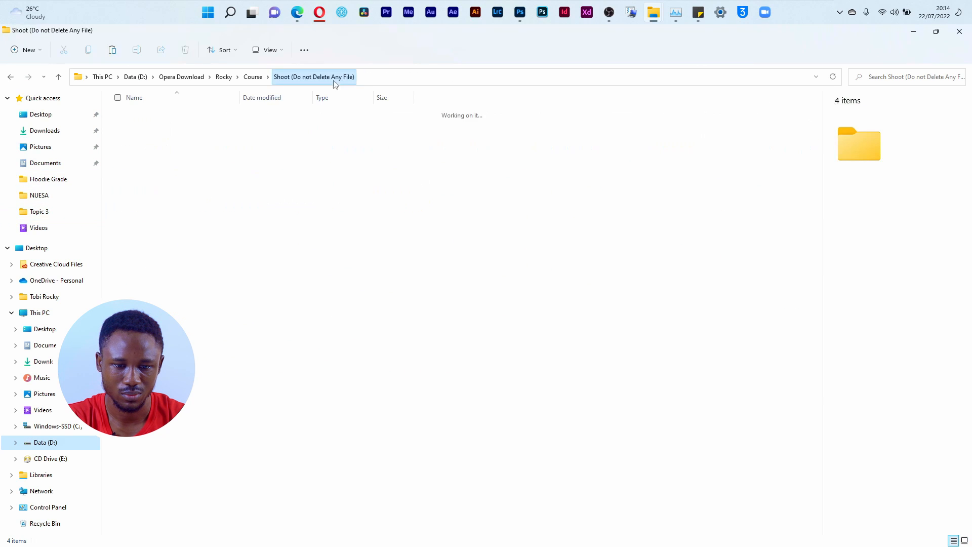
left_click(187, 161)
double_click(187, 169)
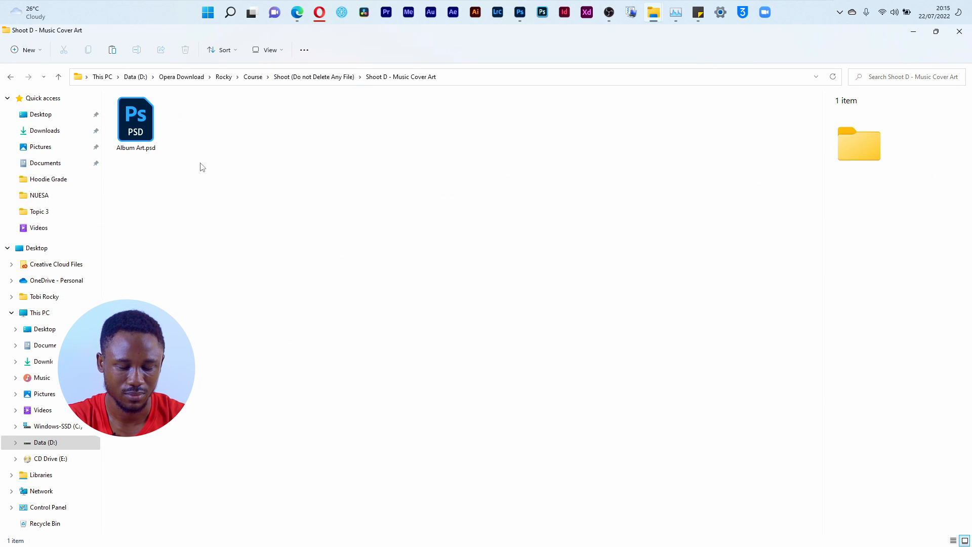
key("ctrl+v")
Extract Mr_Dafoe.zip directly into the Shoot D - Music Cover Art folder
left_click(248, 151)
left_click(192, 121)
right_click(189, 121)
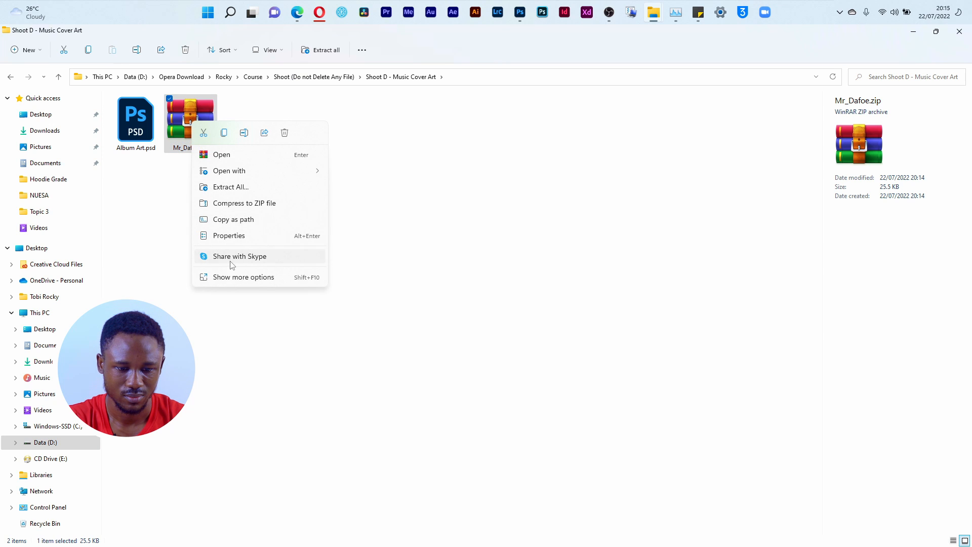
left_click(231, 279)
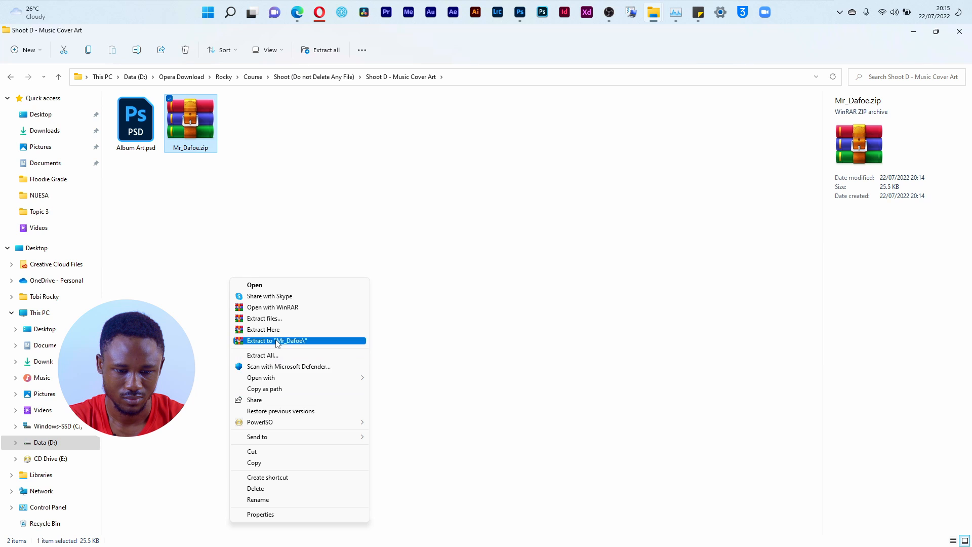
left_click(277, 332)
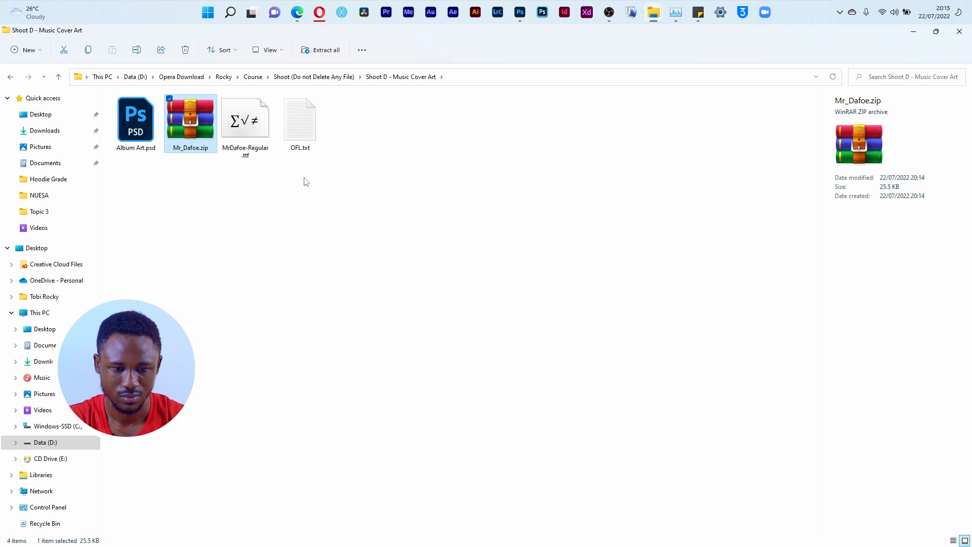
Install the font from MrDafoe-Regular.ttf and close its preview window
double_click(245, 124)
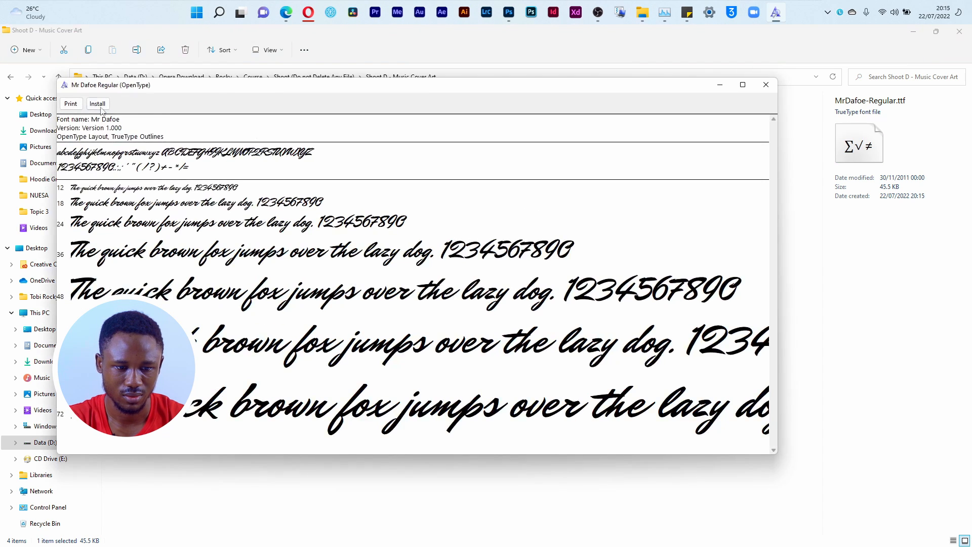
left_click(97, 103)
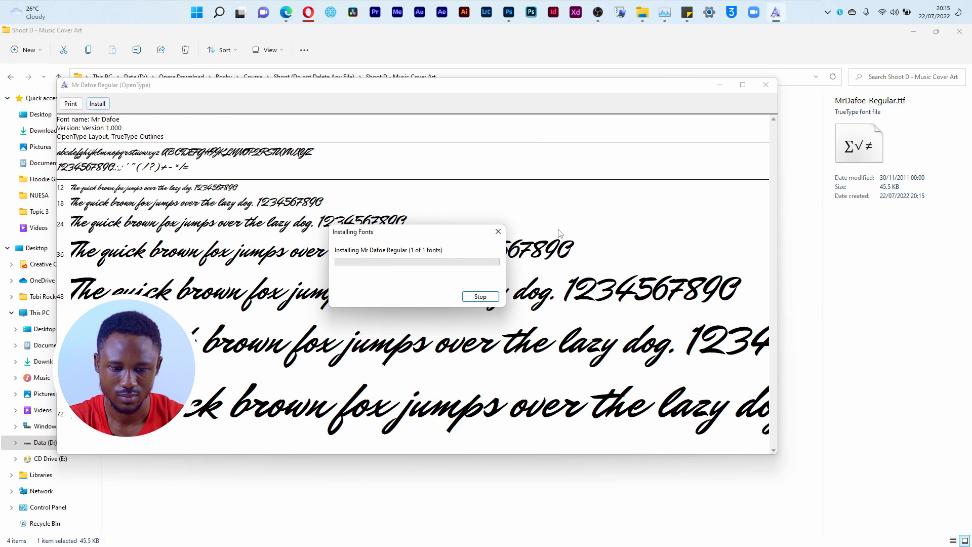
left_click(757, 86)
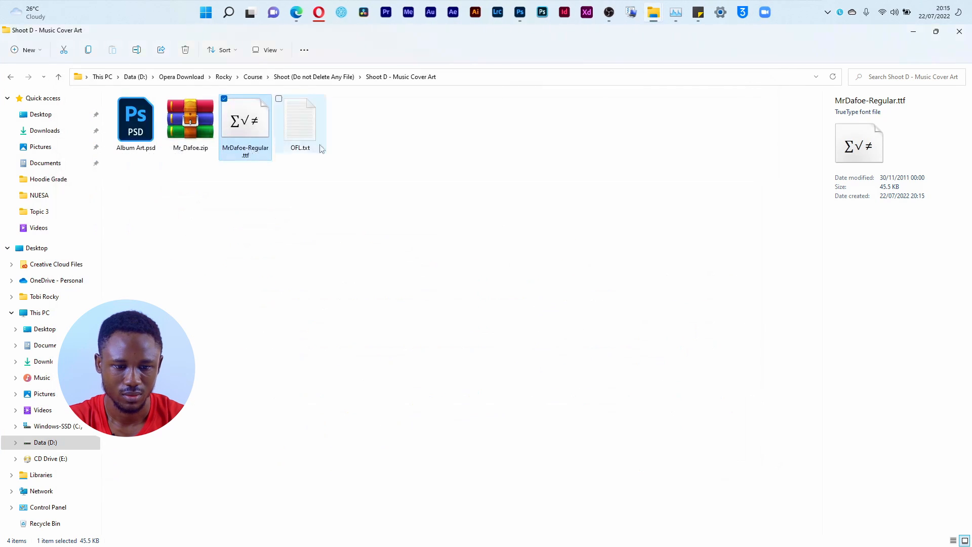
Switch to Photoshop and add the text "In time, time will tell" over the wooden crate in Artboard 2
left_click(520, 12)
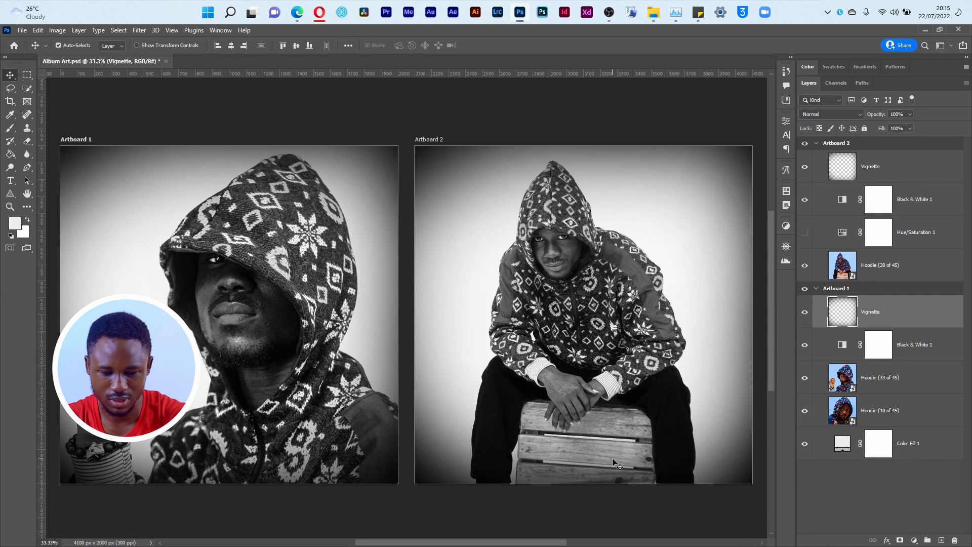
key("t")
left_click(573, 415)
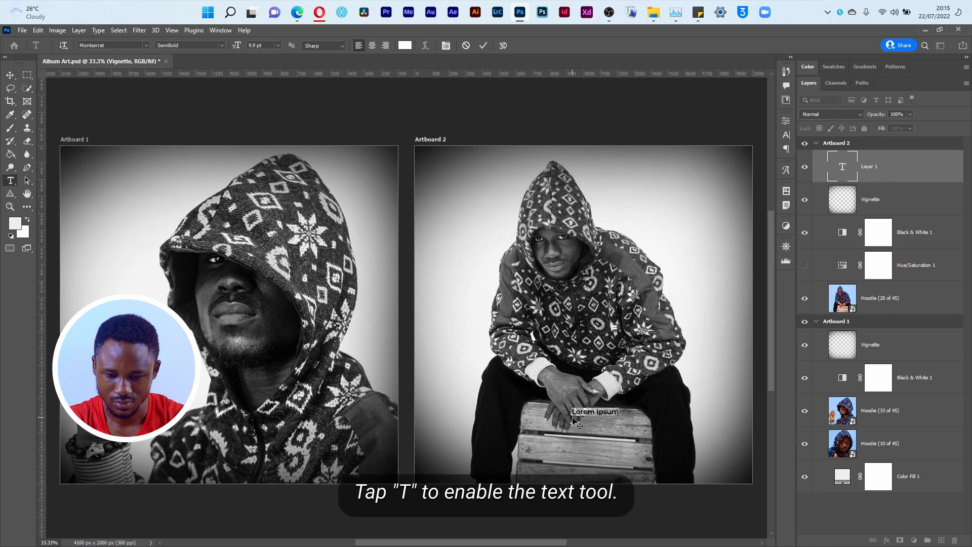
key("BackSpace")
type("In time.")
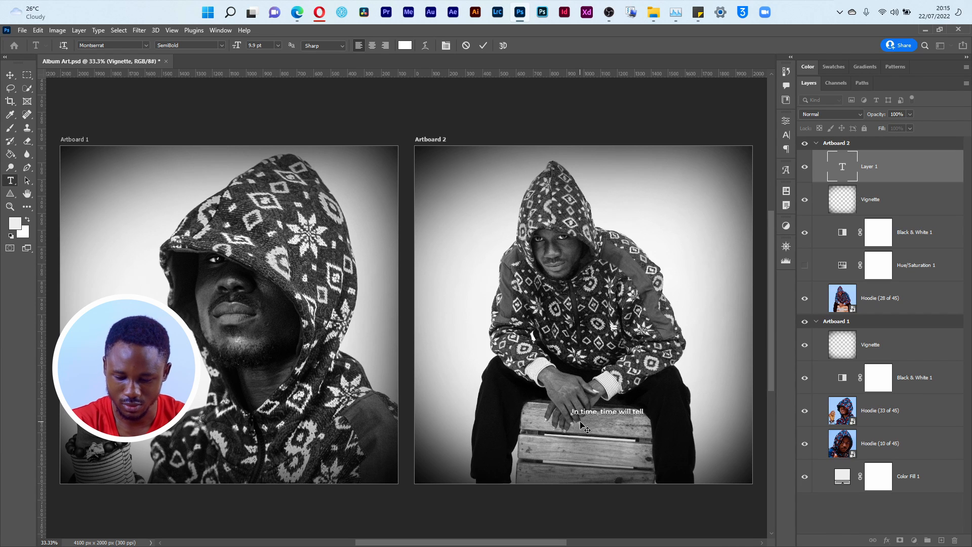
key("ctrl+Return")
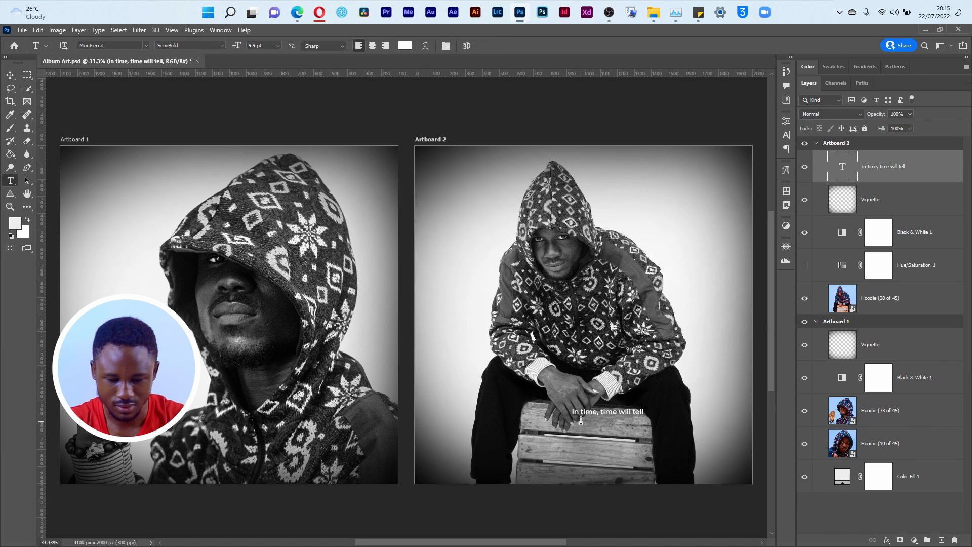
Change the font of the "In time, time will tell" title to Mr Dafoe Regular
key("v")
left_click(786, 135)
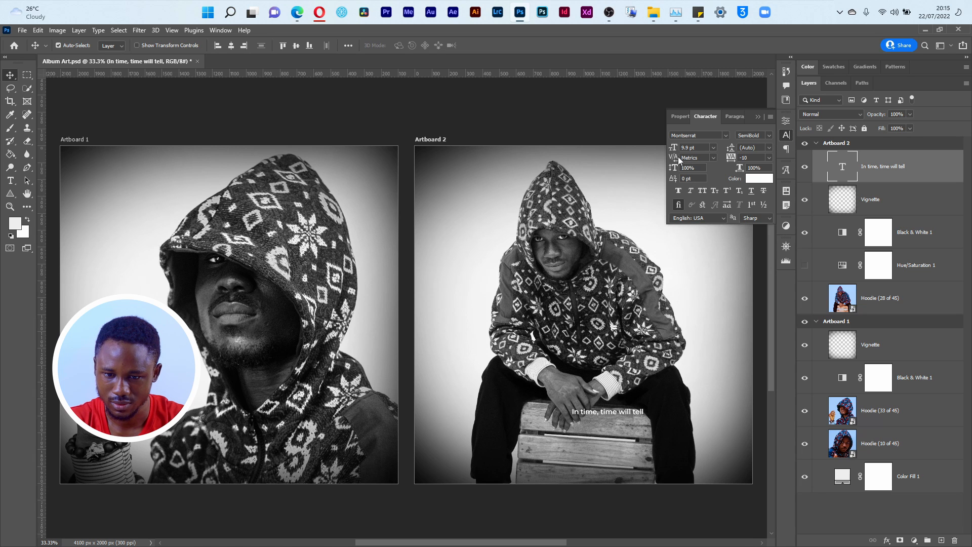
left_click(722, 138)
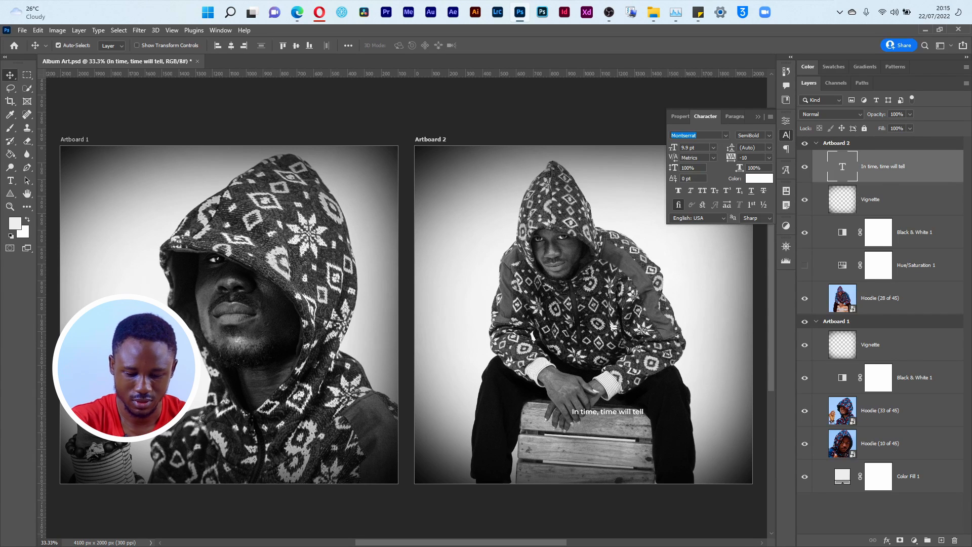
type("mr")
left_click(776, 166)
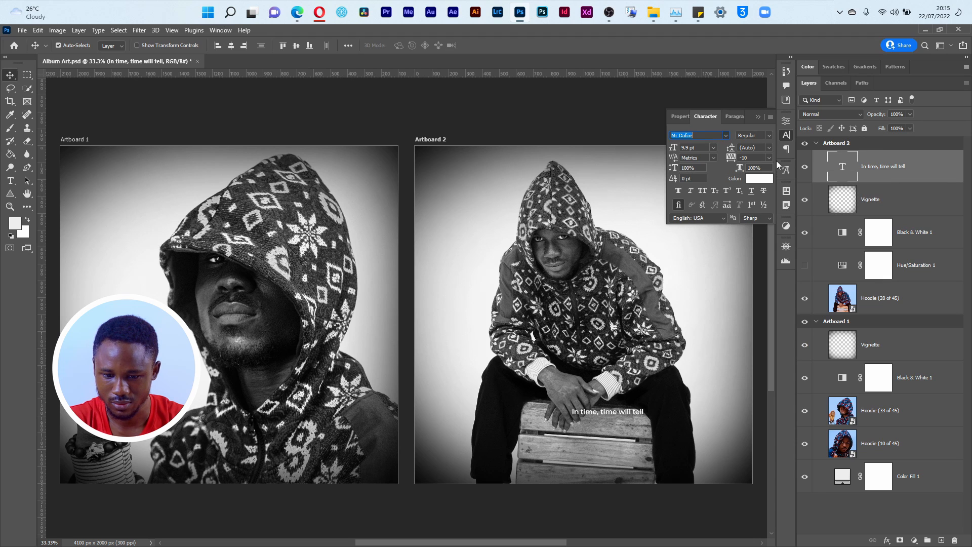
Recolor the title text bright yellow, #ffe400
left_click(749, 179)
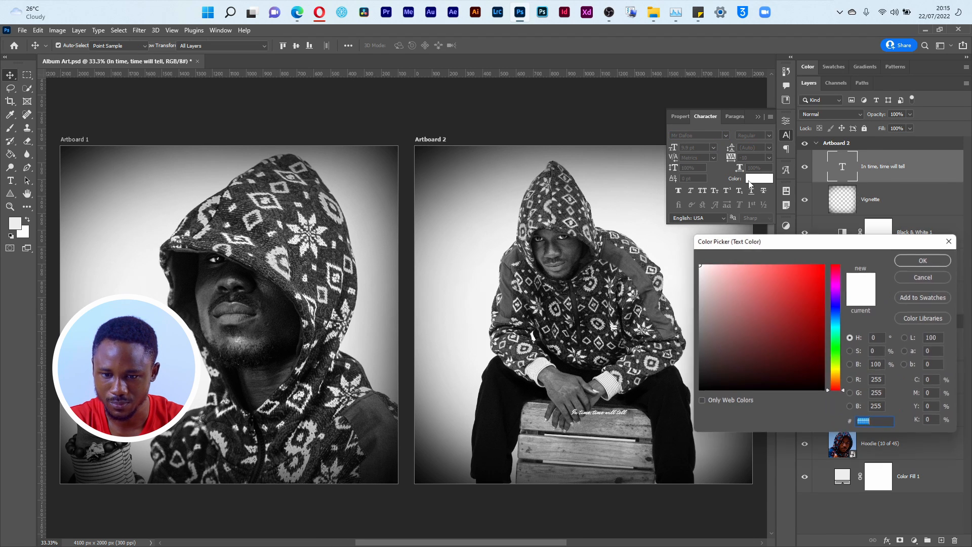
left_click_drag(837, 350, 837, 378)
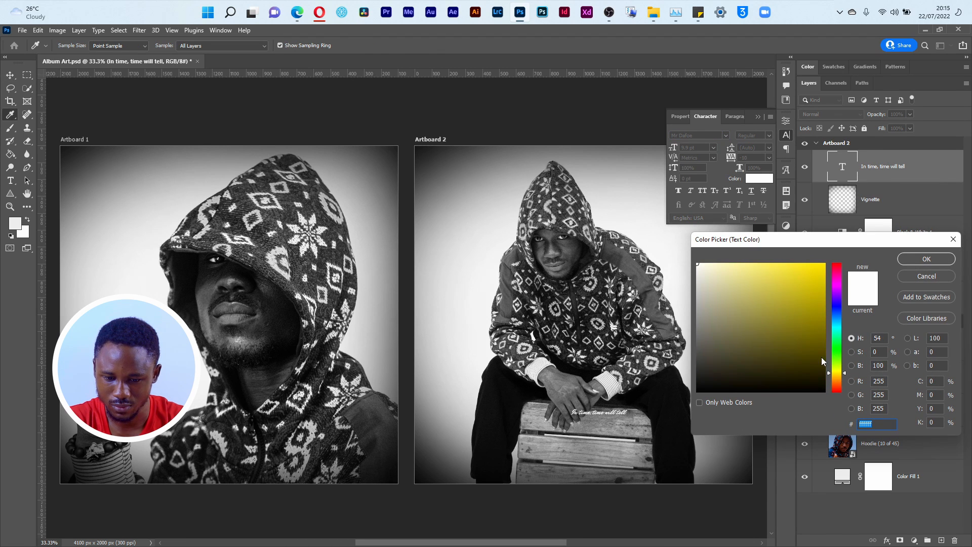
left_click_drag(819, 270, 851, 258)
left_click(939, 262)
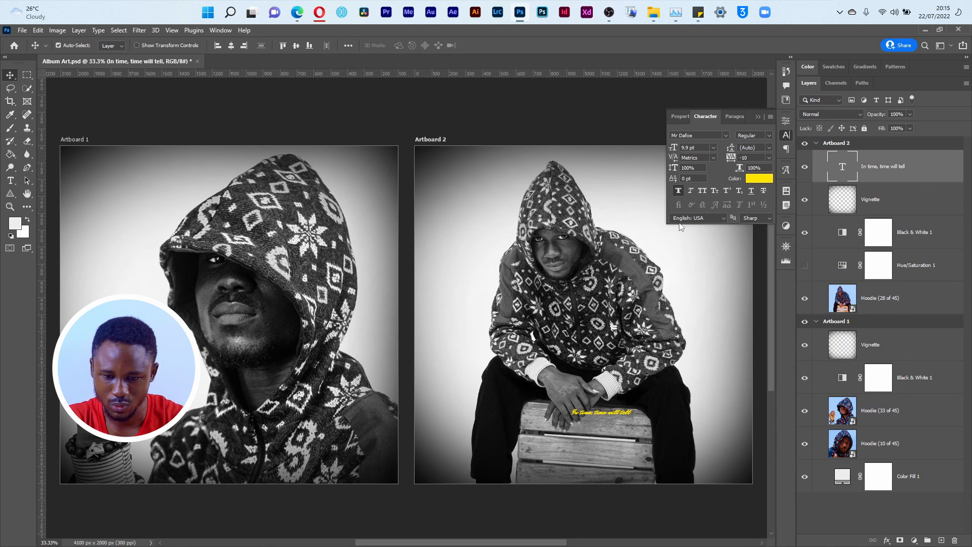
Set the title's font size to 20 pt and move it to the lower-right corner of Artboard 2
key("ctrl")
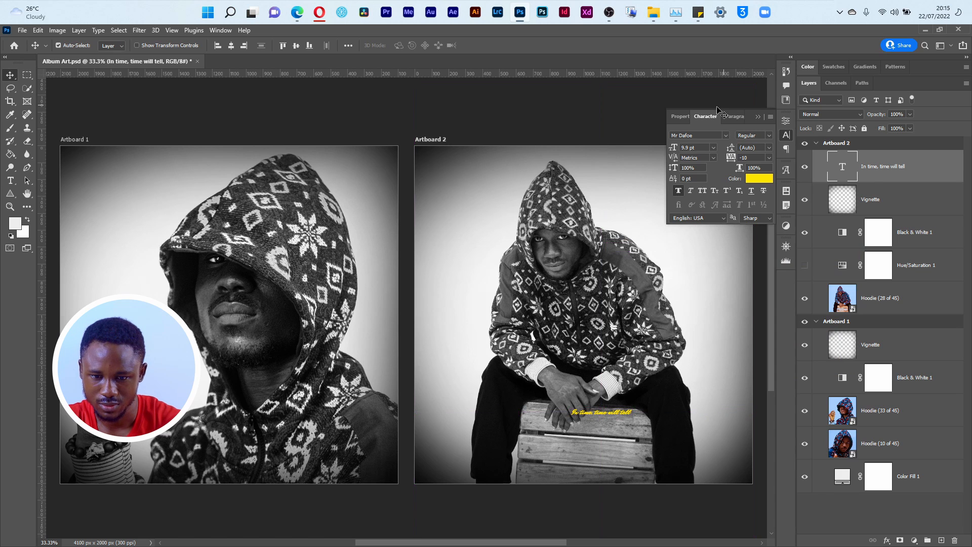
left_click_drag(674, 148, 684, 147)
type("20")
key("Return")
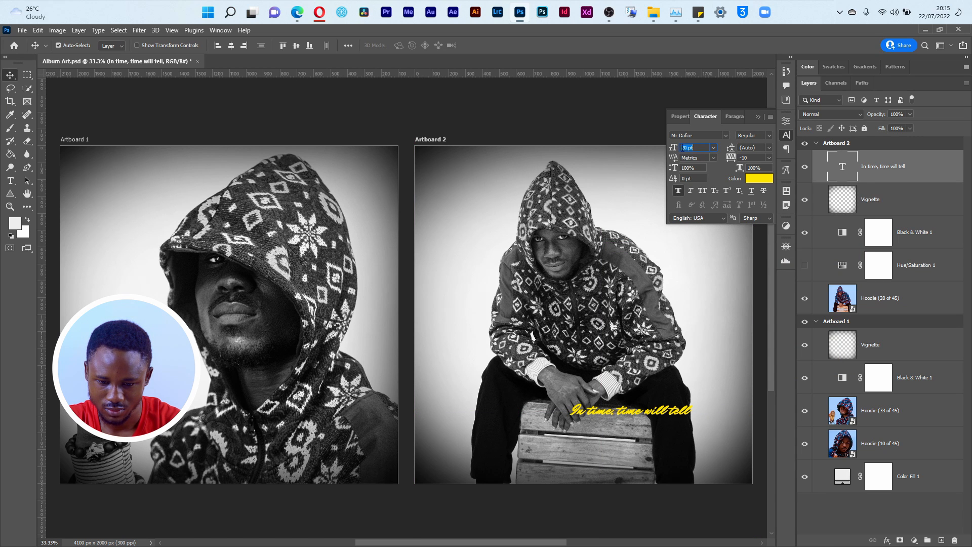
left_click_drag(638, 412, 729, 459)
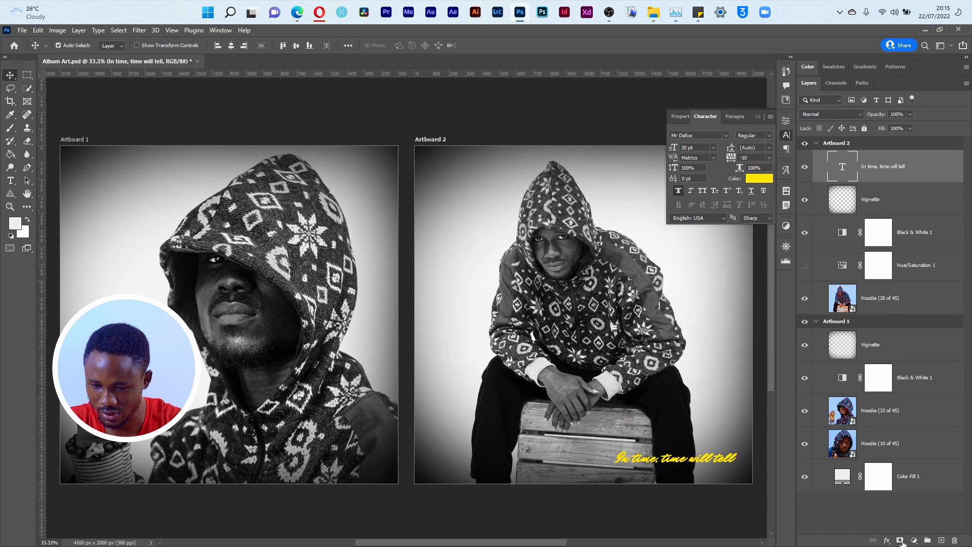
Add a black Multiply Drop Shadow to the title with 59% opacity, 90° angle, 10 px distance, 13% spread and 0 px size
left_click(890, 541)
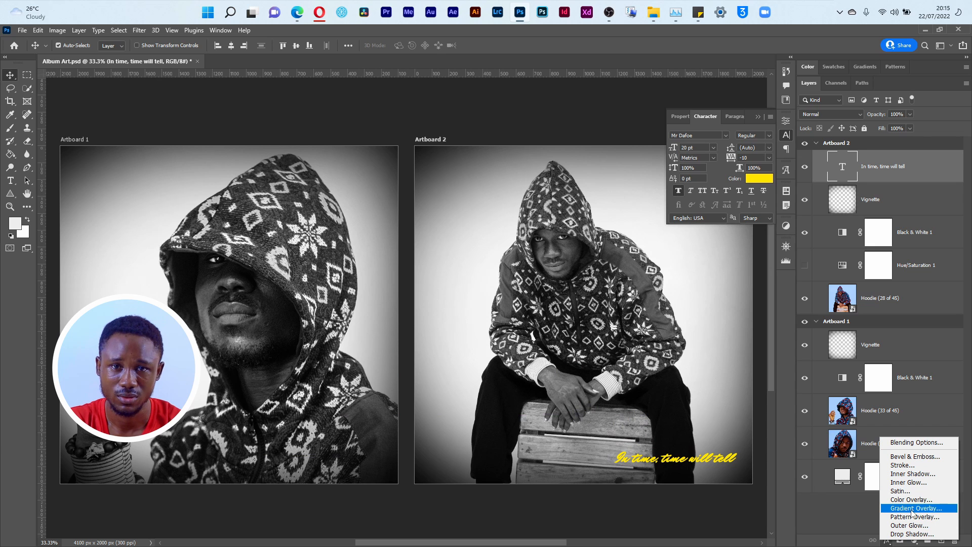
left_click(912, 534)
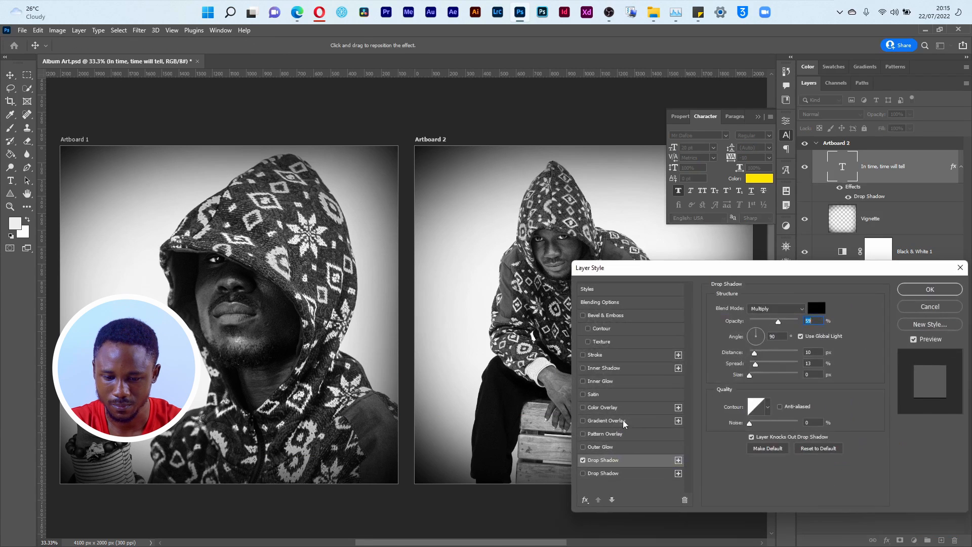
left_click(901, 292)
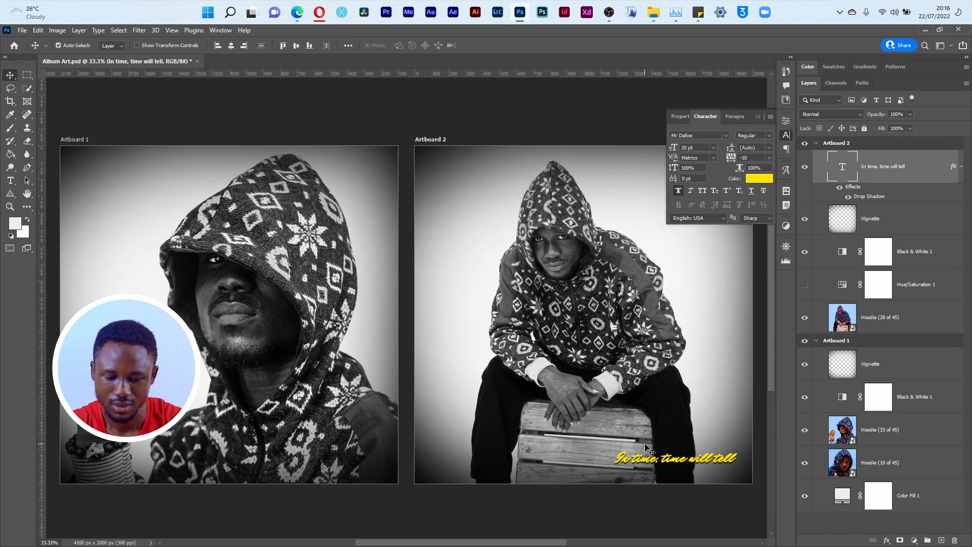
Duplicate the title directly above itself and replace the lower line's text with "Rocky Robot"
mouse_move(682, 462)
left_mouse_down()
mouse_move(684, 479)
mouse_move(688, 452)
left_mouse_up()
key("ctrl+z")
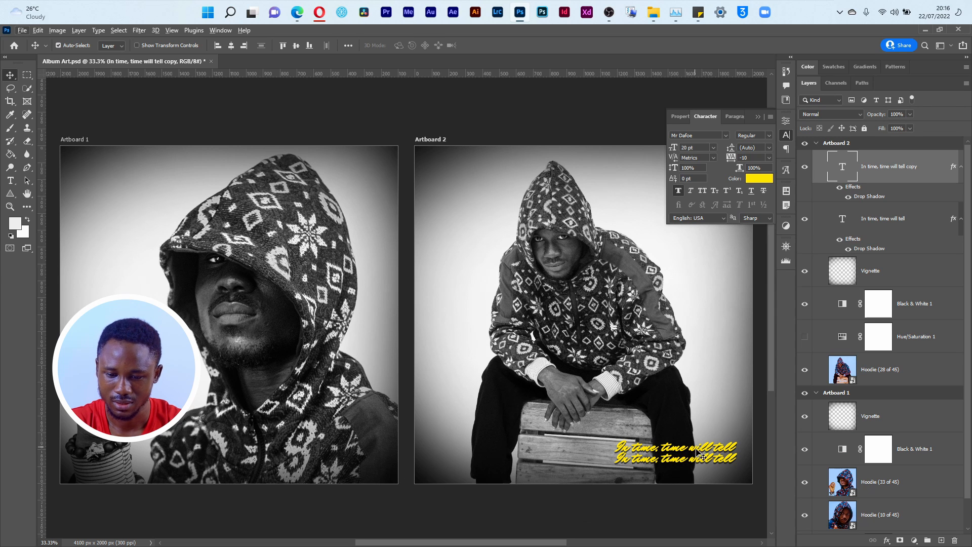
left_click(699, 463)
key("t")
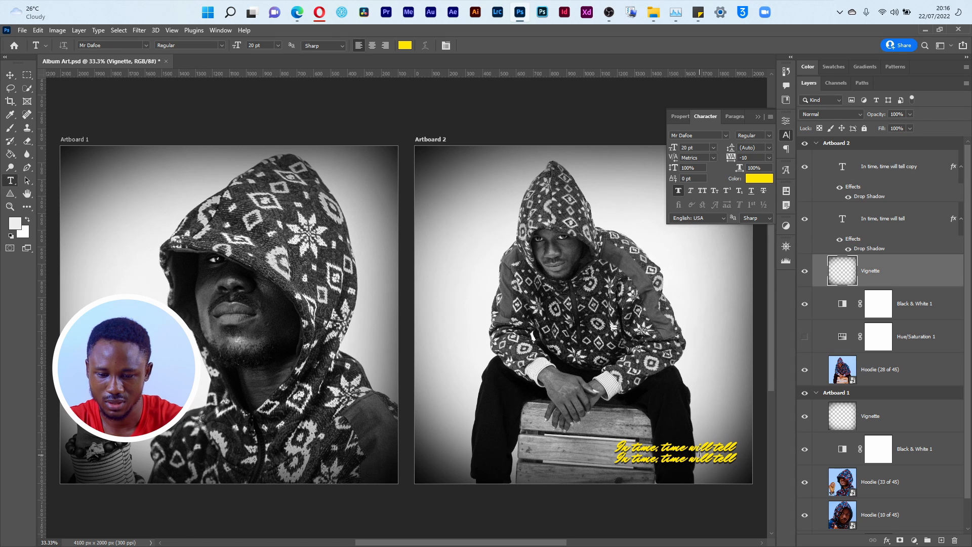
left_click(700, 457)
key("ctrl+a")
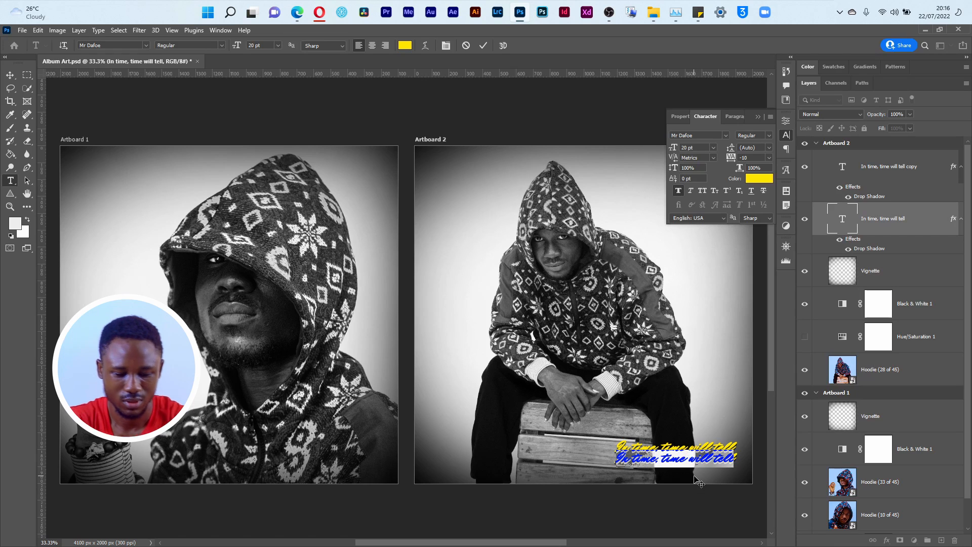
type("Rocky")
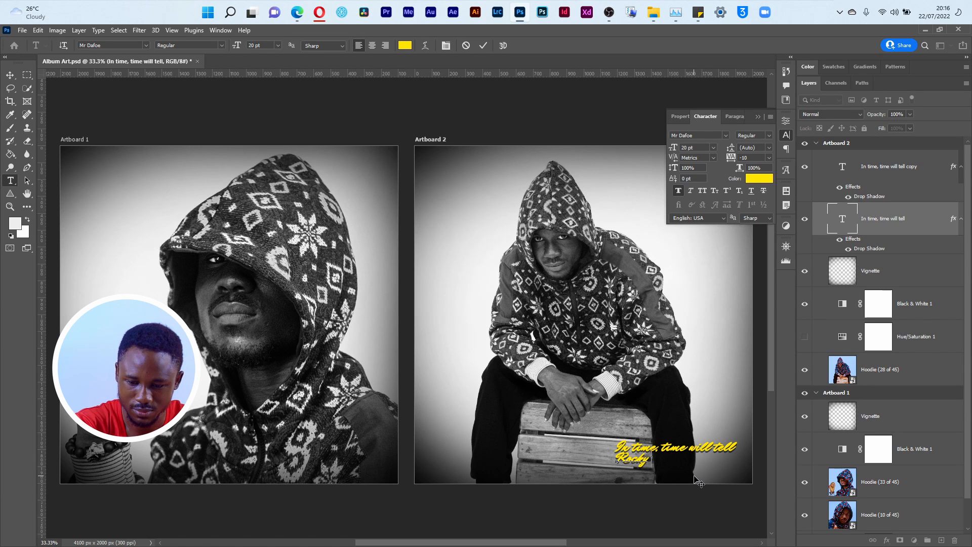
type(" Rob")
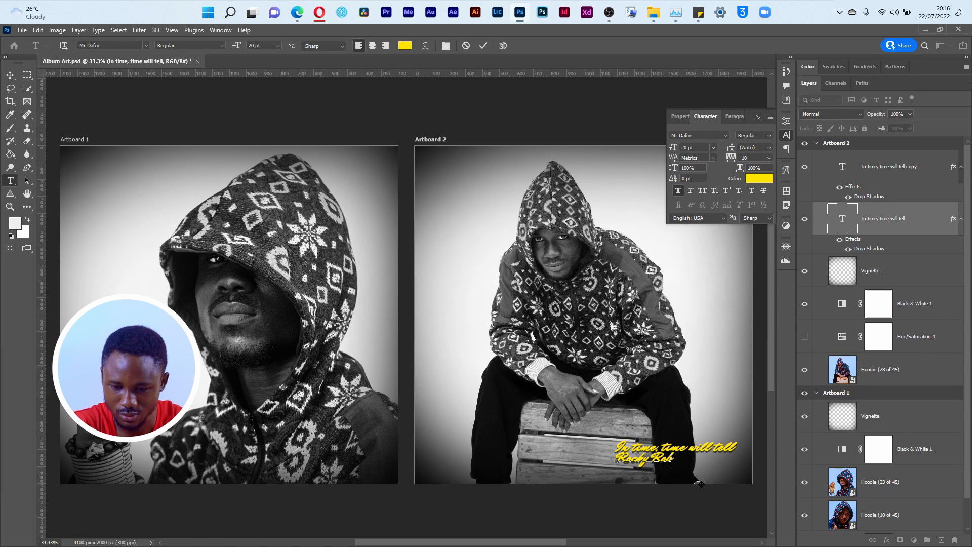
key("ctrl+Return")
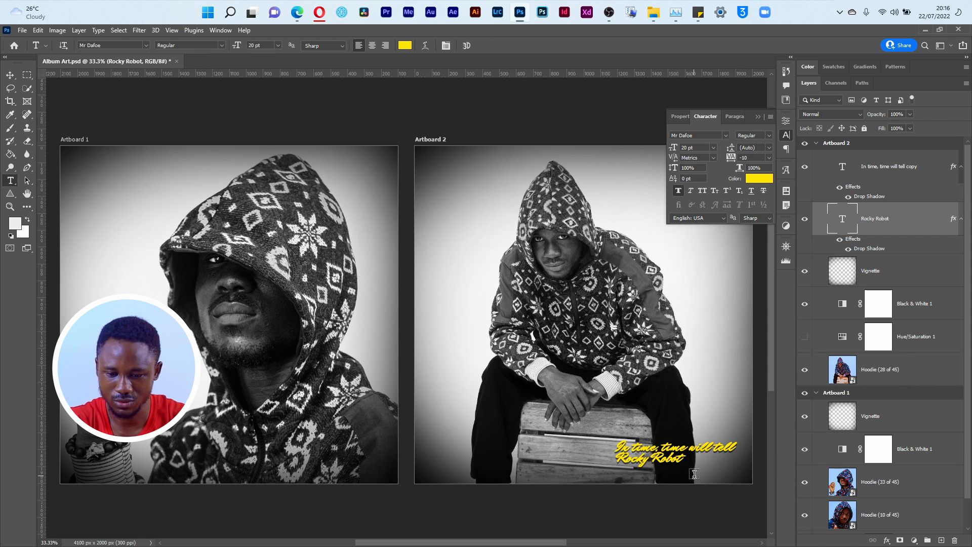
Place "Rocky Robot" beneath the title's right end and scale the title up to 26.35 pt, extending it leftward
key("v")
left_click_drag(669, 461, 713, 463)
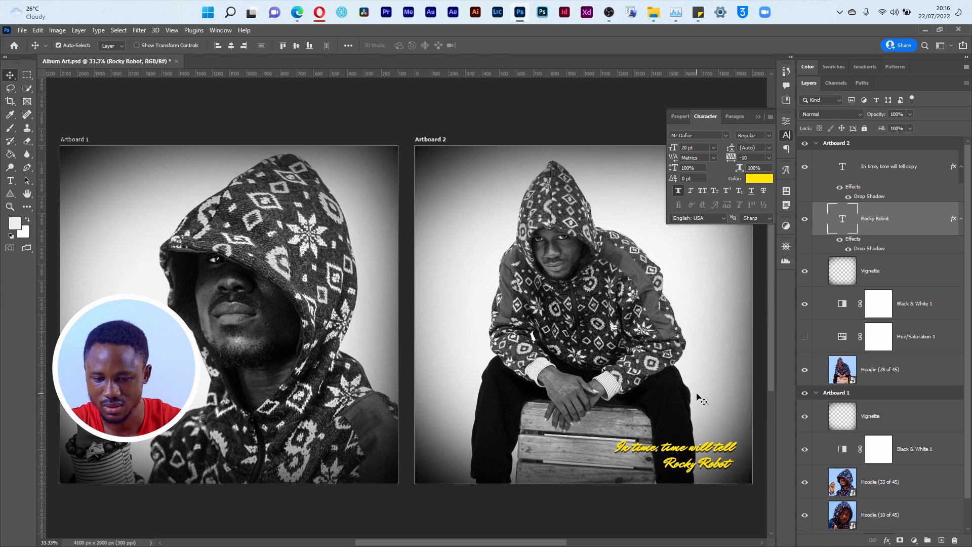
left_click(688, 458)
key("ctrl+t")
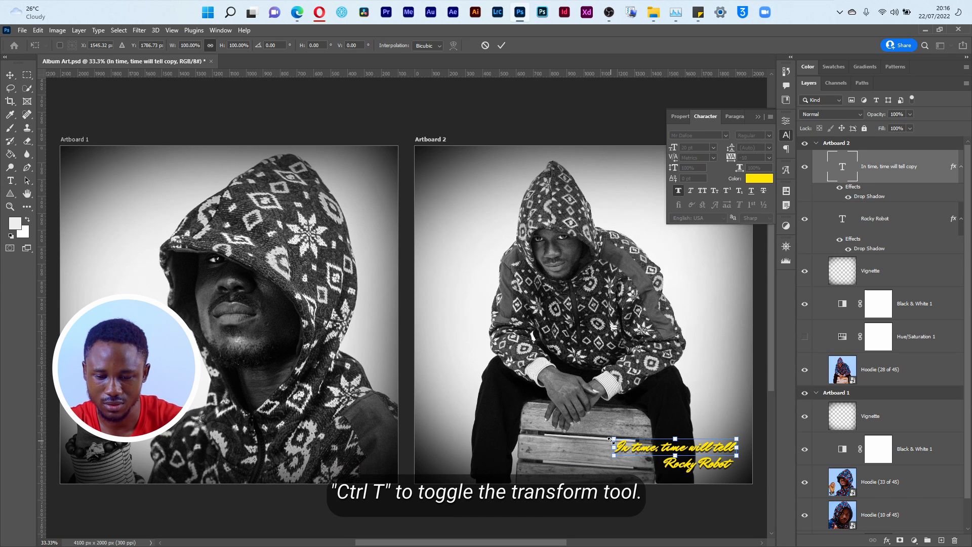
left_click_drag(608, 436, 576, 433)
key("Return")
Recolor the "Rocky Robot" text blue, #2b83fb
left_click(698, 463)
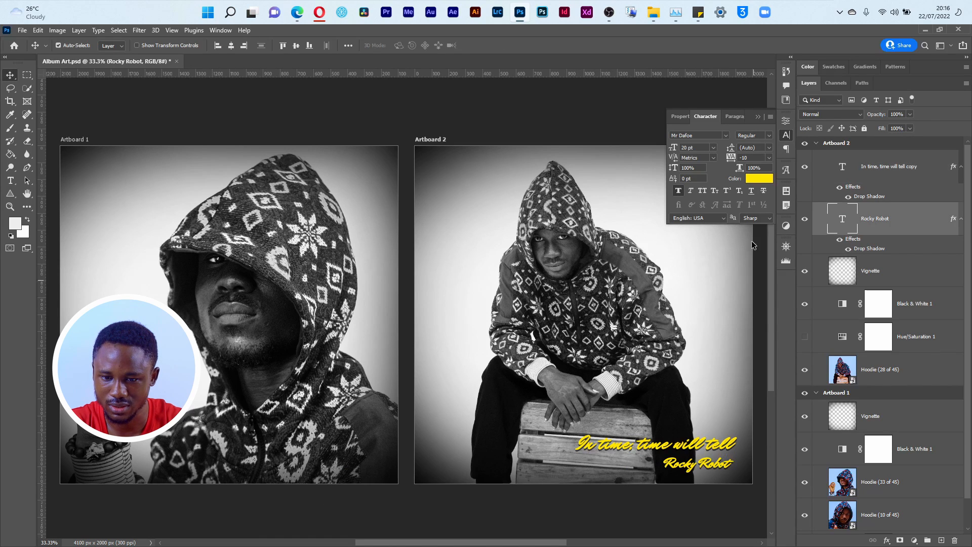
left_click(756, 180)
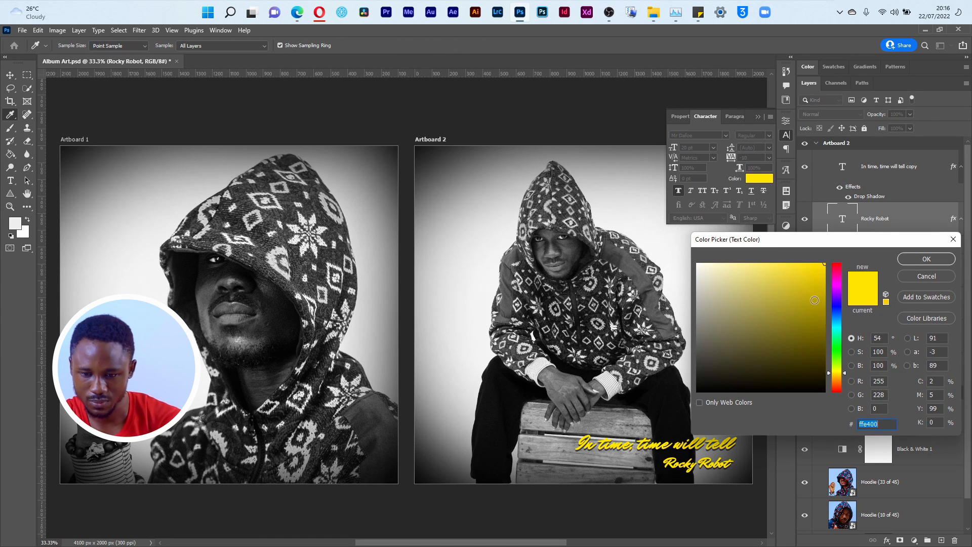
left_click_drag(844, 288, 836, 323)
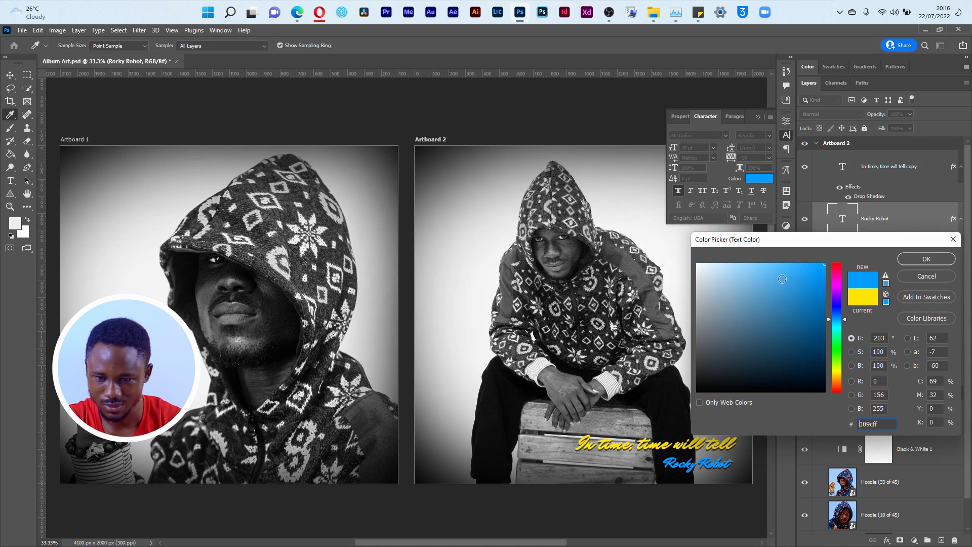
left_click(779, 272)
left_click(777, 267)
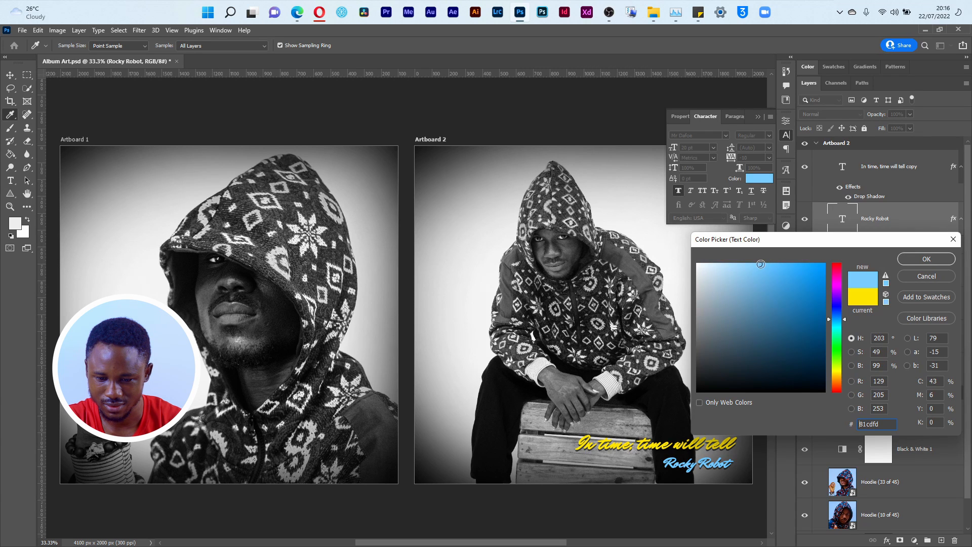
left_click_drag(786, 269, 853, 262)
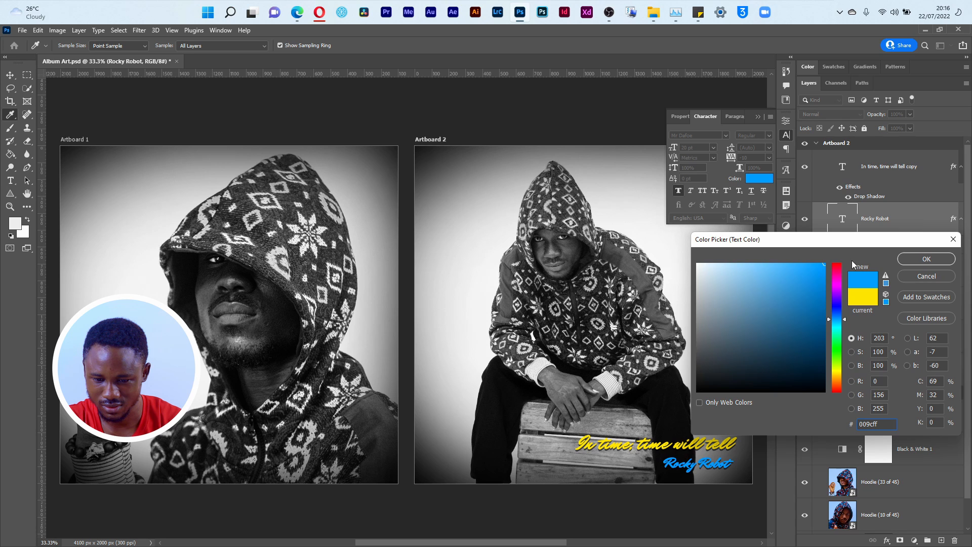
type("c600ff")
left_click_drag(838, 299, 838, 315)
left_click_drag(820, 265, 804, 265)
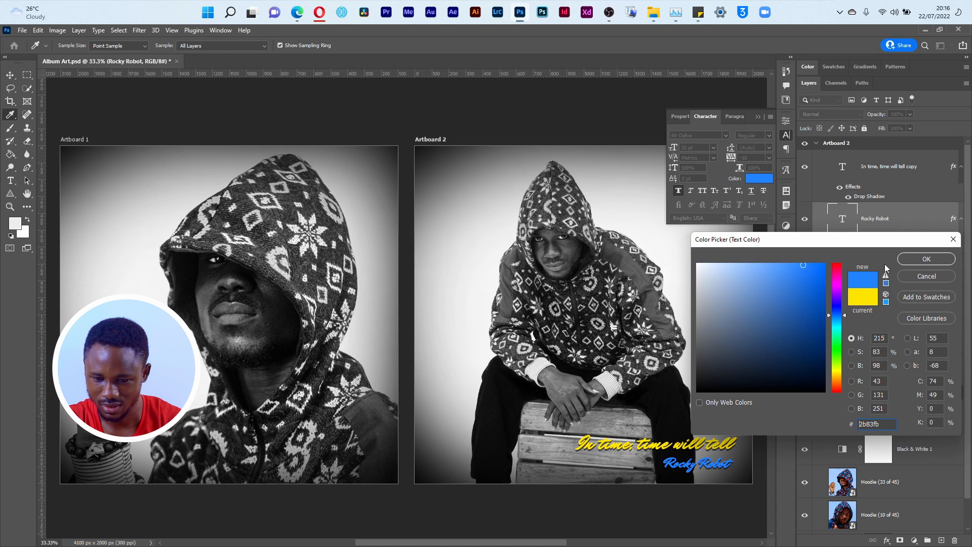
left_click(900, 260)
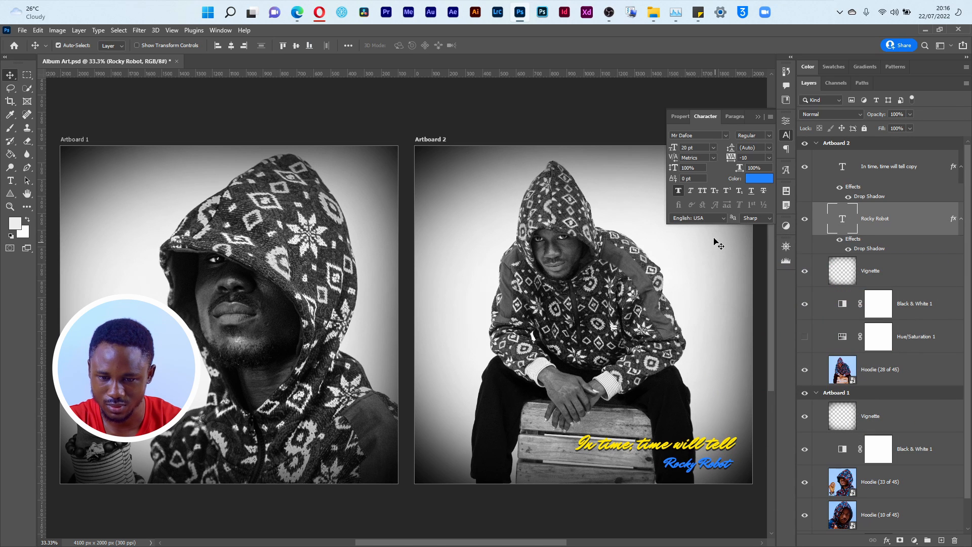
Turn off Faux Bold for both text lines and shift the title slightly right
left_click(692, 447)
left_click(679, 191)
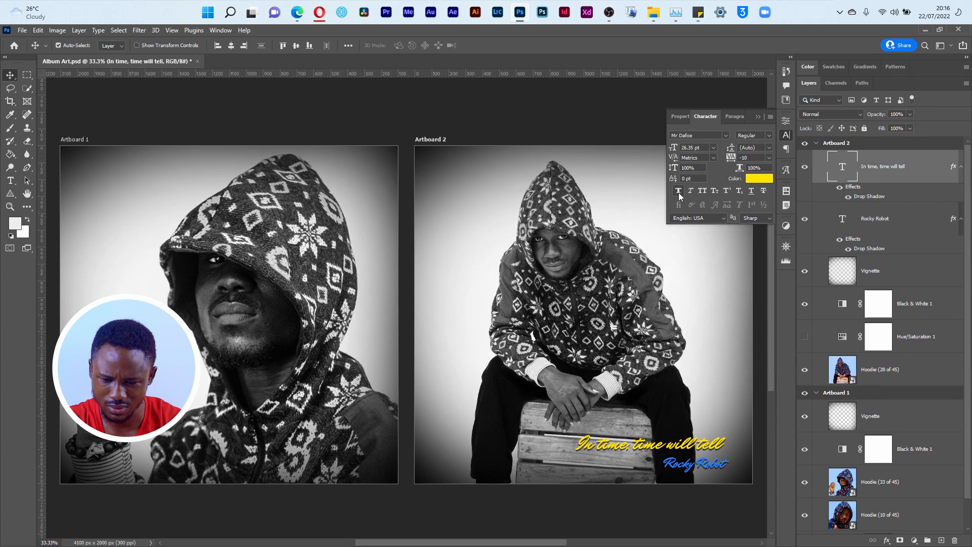
left_click_drag(665, 449, 673, 452)
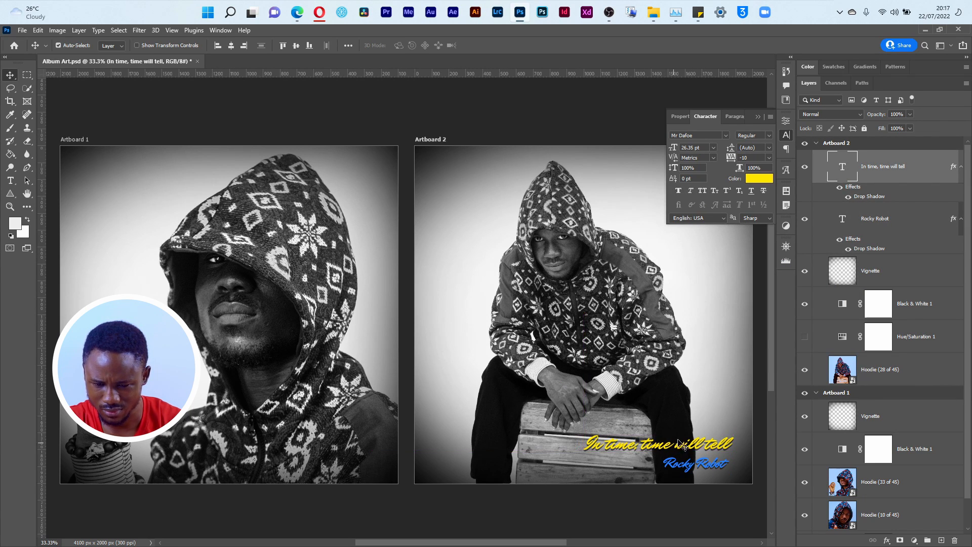
Reapply Faux Bold to the title, move it left to line up its right end with "Rocky Robot", and collapse the Character settings
left_click(678, 190)
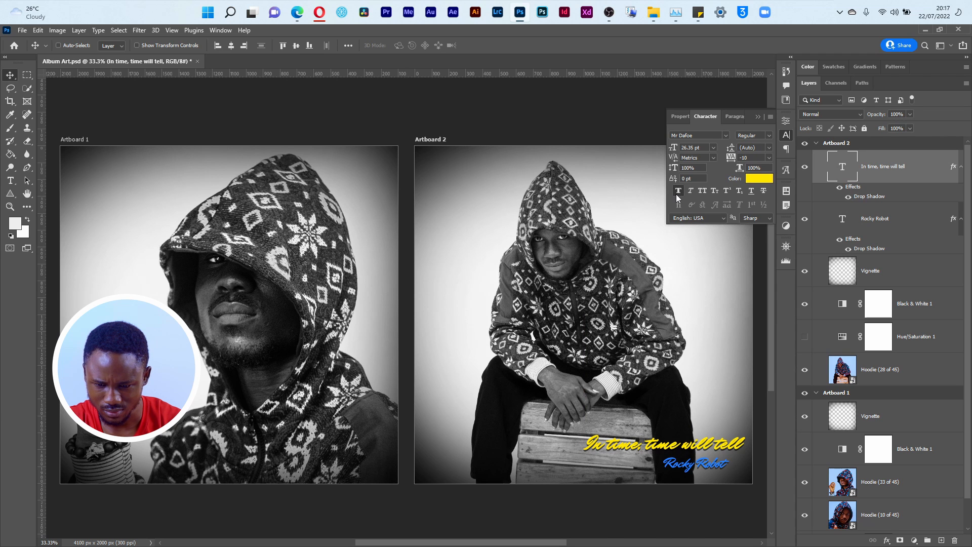
left_click(676, 194)
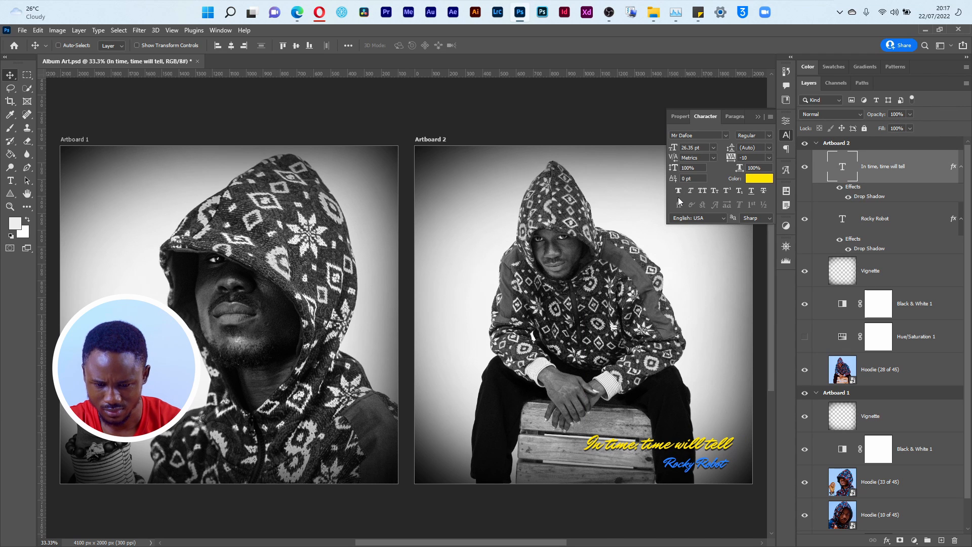
left_click(679, 196)
left_click_drag(740, 452, 724, 450)
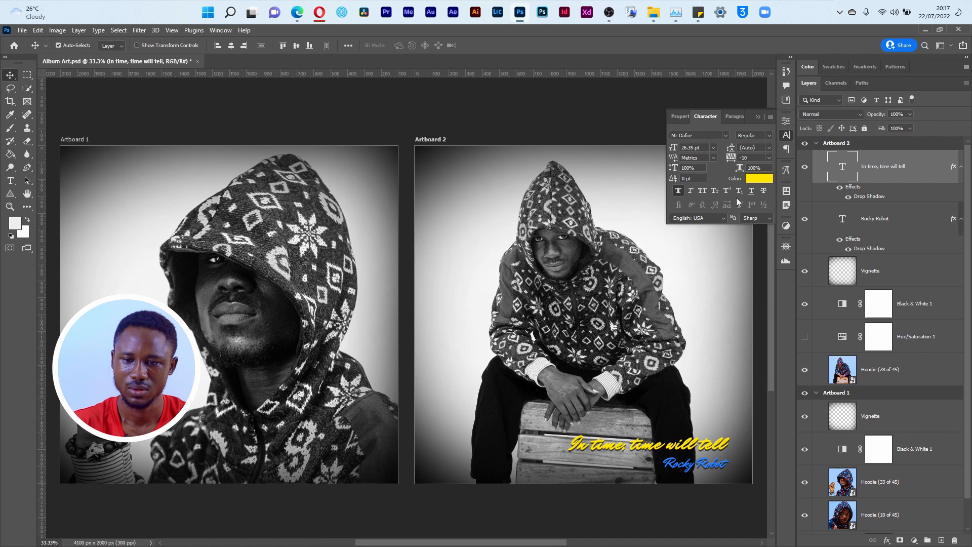
left_click(758, 117)
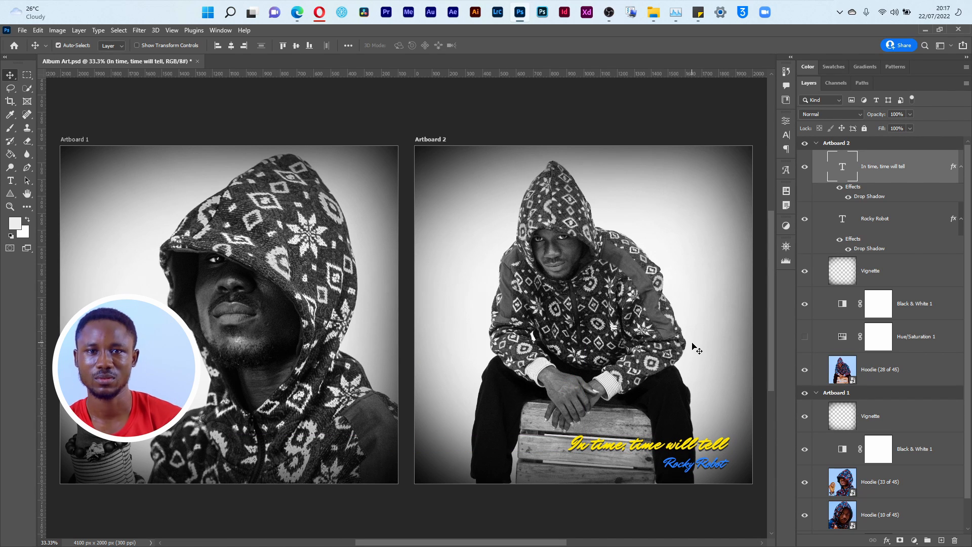
Switch to Opera and bring up the "A Better Time" back cover with its track list in the Google image results
key("super+Tab")
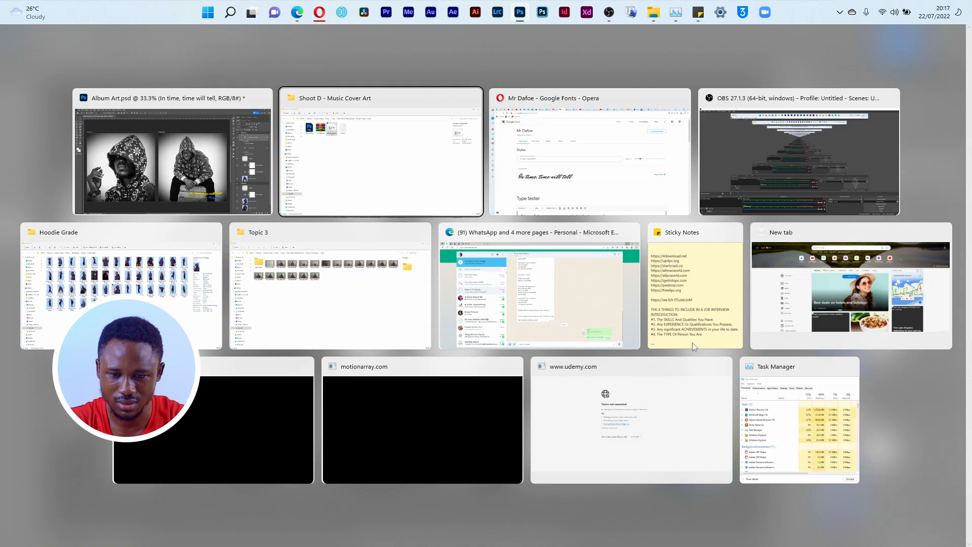
left_click(649, 104)
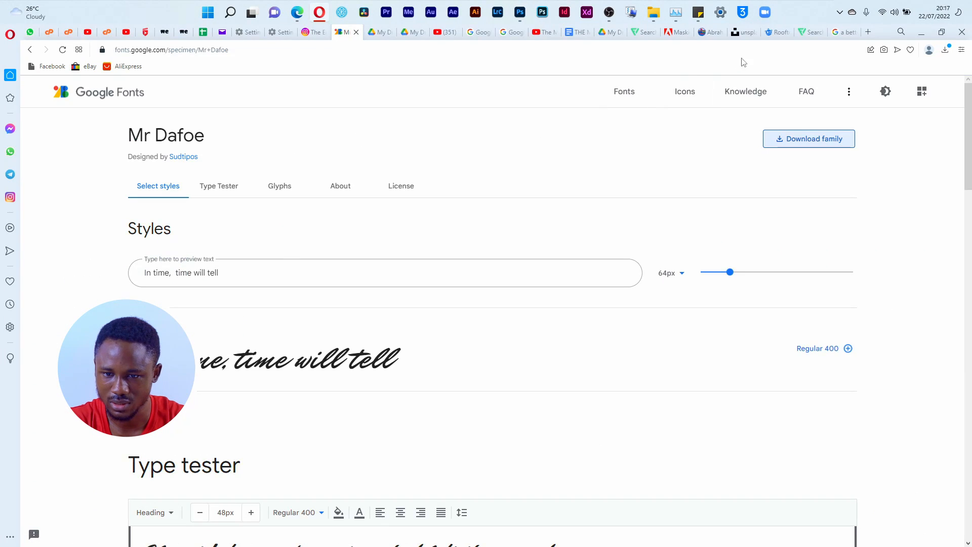
left_click(714, 36)
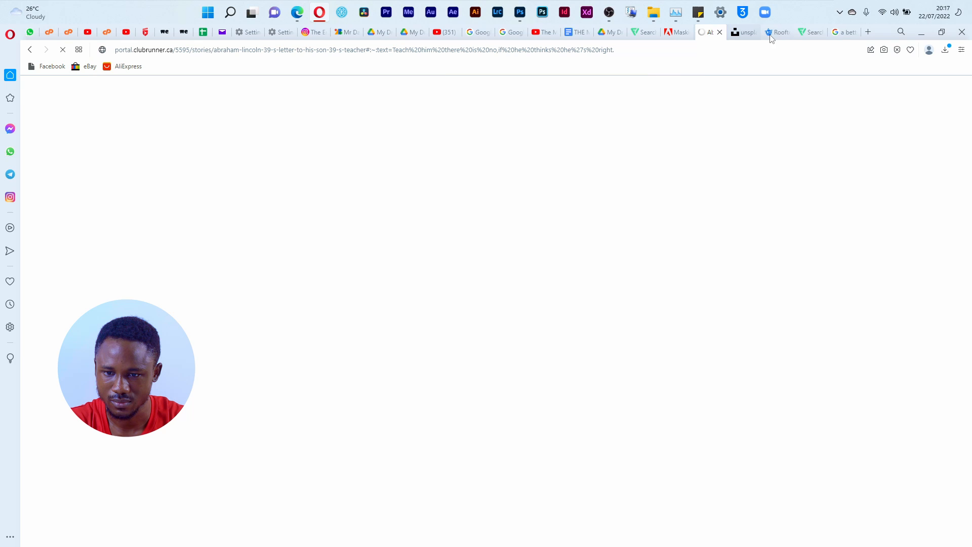
left_click(844, 32)
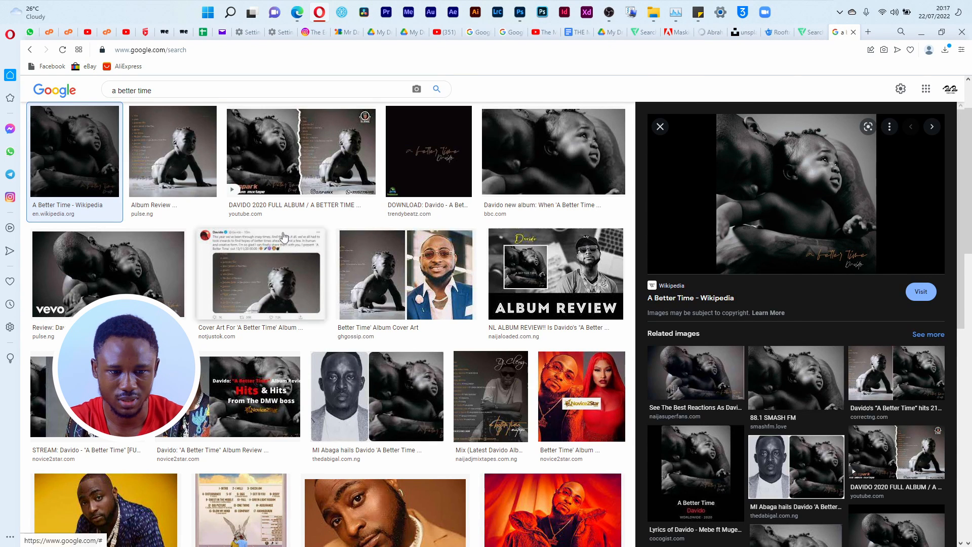
left_click(174, 180)
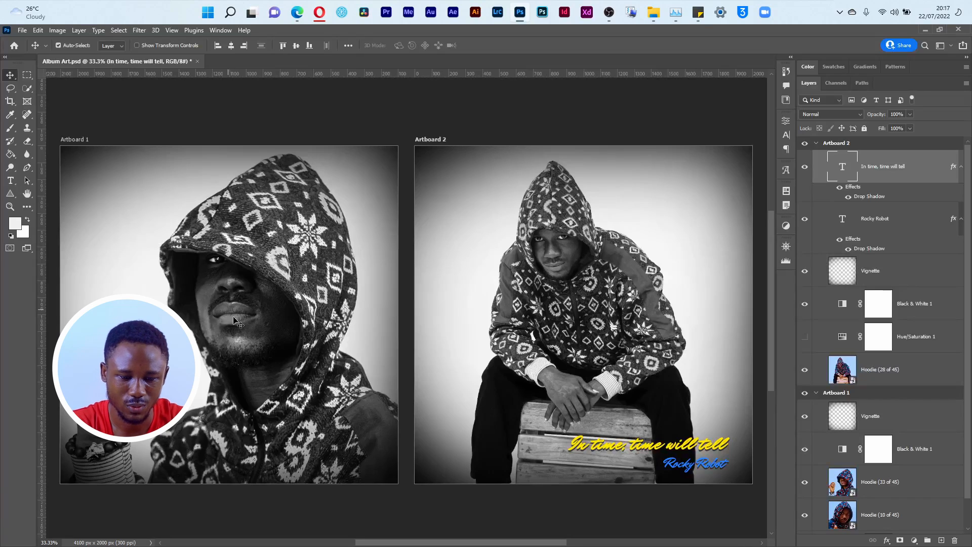
left_click(609, 13)
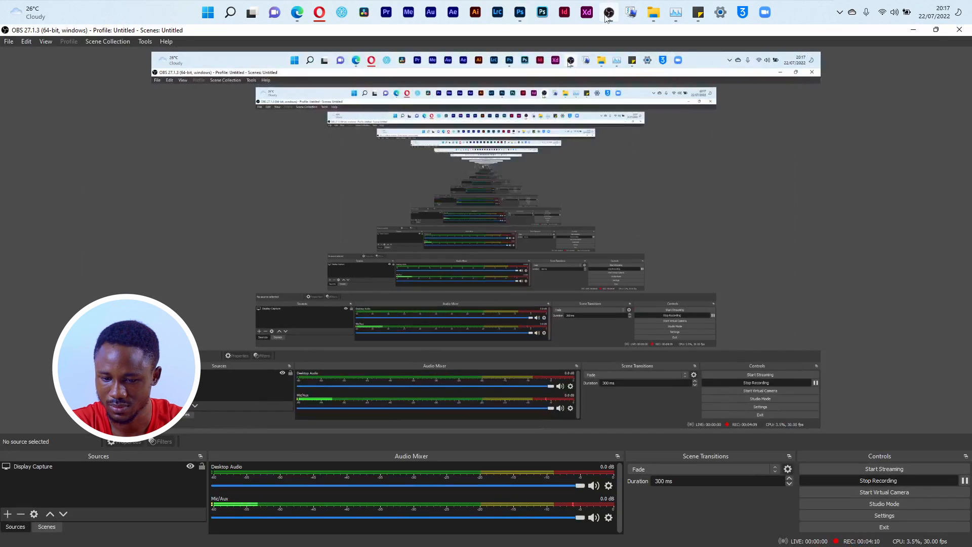
left_click(609, 13)
Select Artboard 1 as the target for the track list
left_click_drag(516, 541, 450, 541)
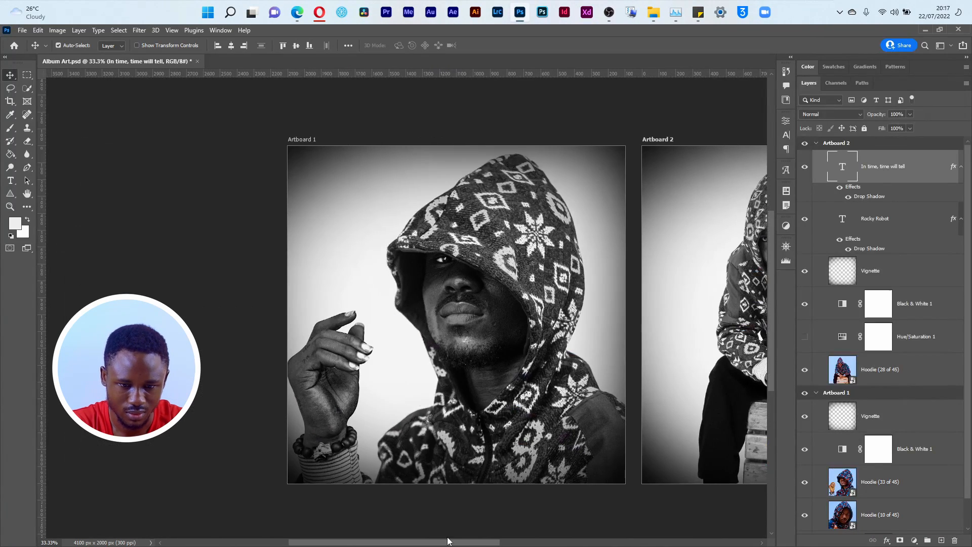
left_click(884, 395)
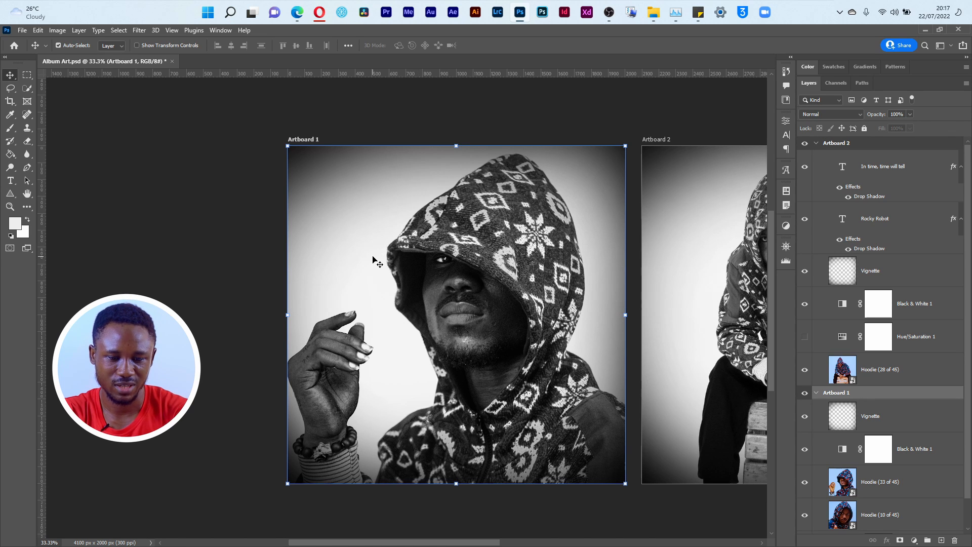
key("t")
left_click(302, 236)
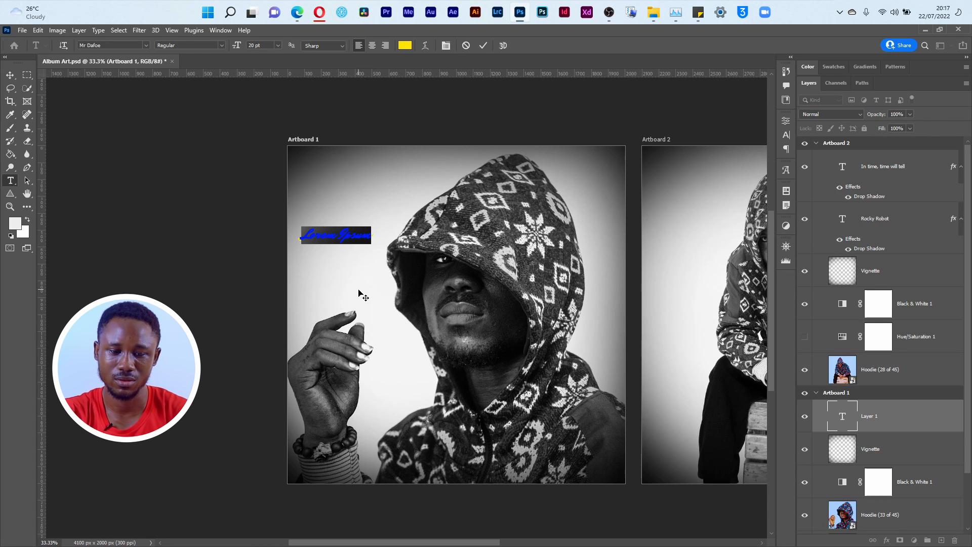
left_click(484, 45)
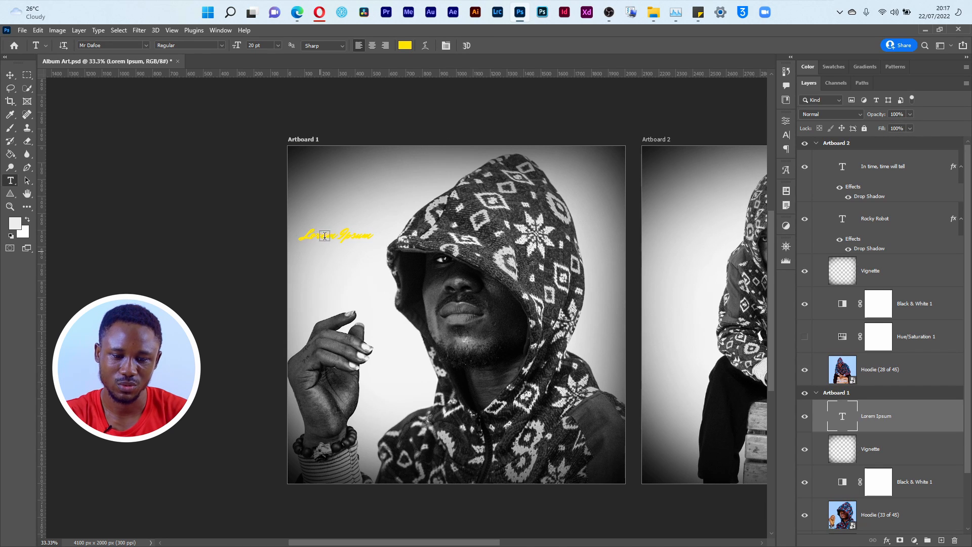
key("Delete")
Create a yellow Mr Dafoe lorem ipsum text box over the left half of Artboard 1 and widen it slightly to the right
left_click_drag(311, 161, 446, 471)
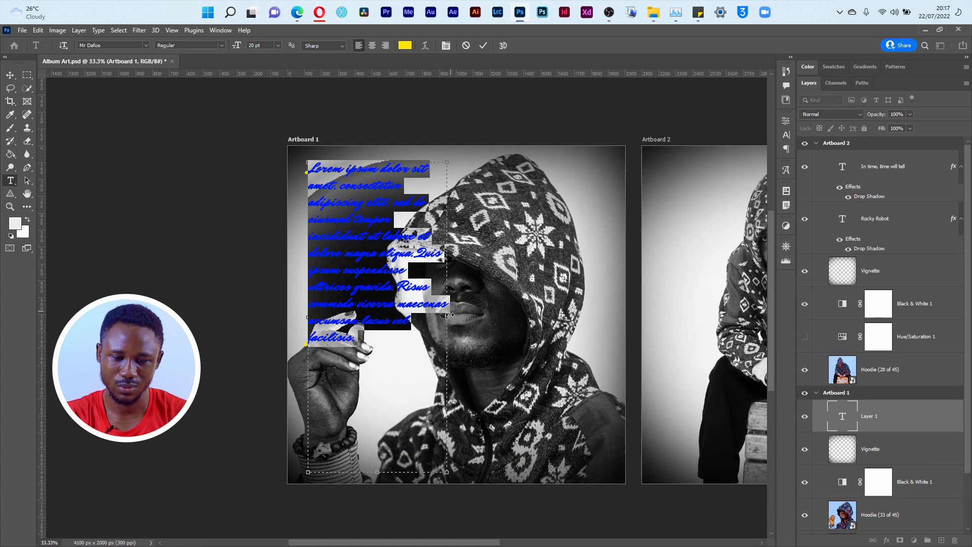
left_click_drag(446, 317, 468, 317)
left_click(366, 307)
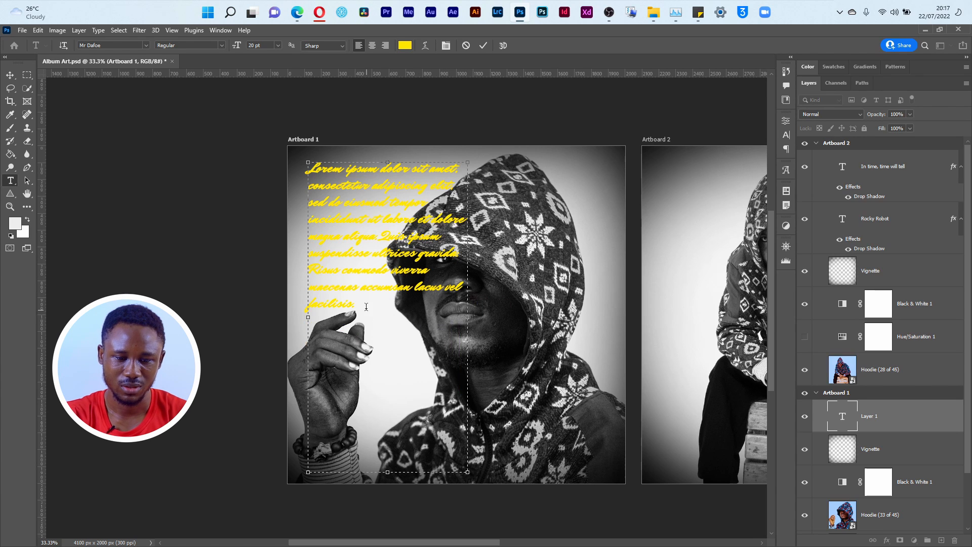
key("ctrl+Return")
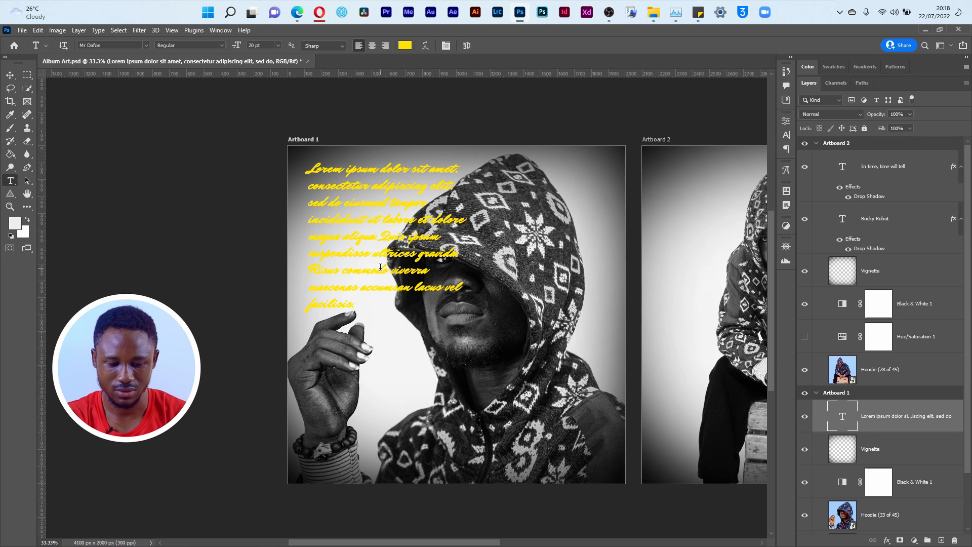
On a new layer, fill a full-height rectangular selection over the left part of Artboard 1 with black and deselect
key("m")
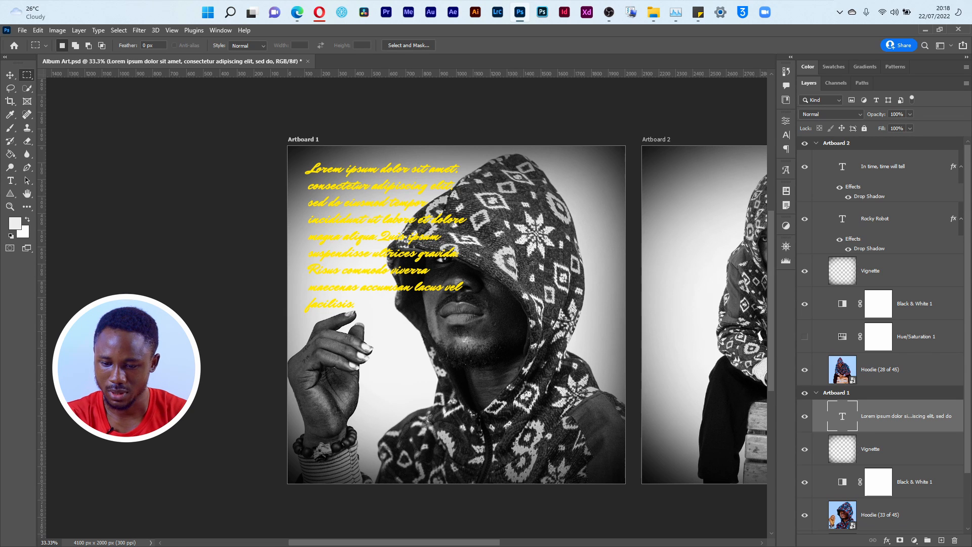
left_click(942, 540)
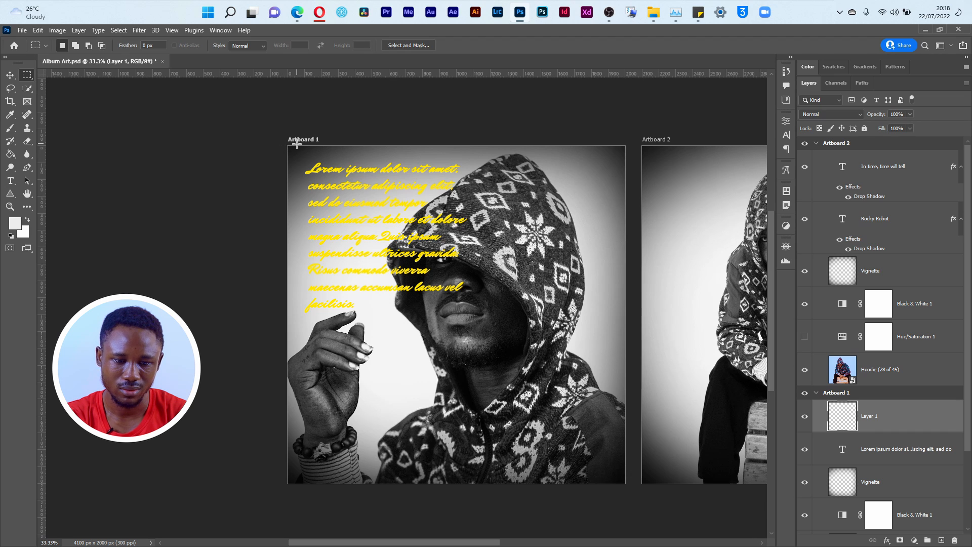
left_click_drag(288, 147, 472, 483)
key("d")
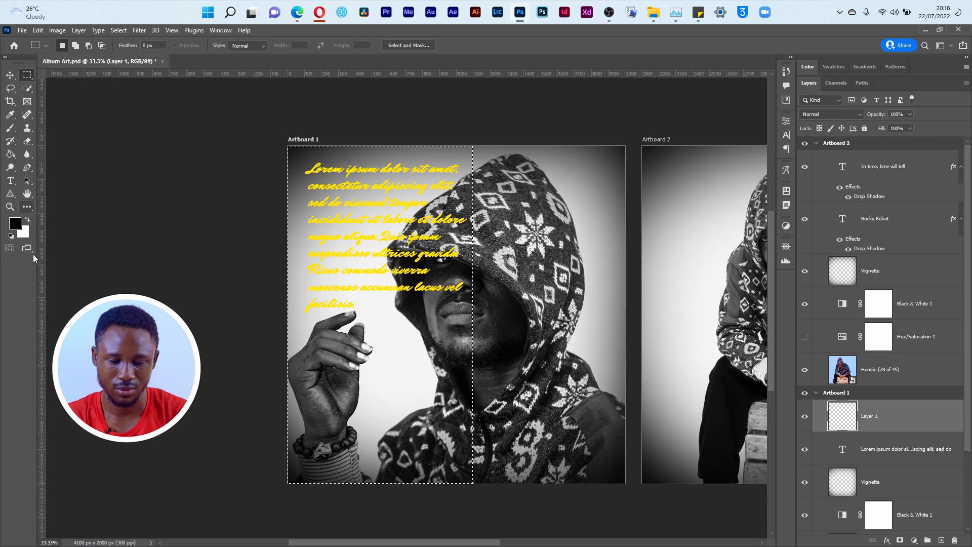
key("g")
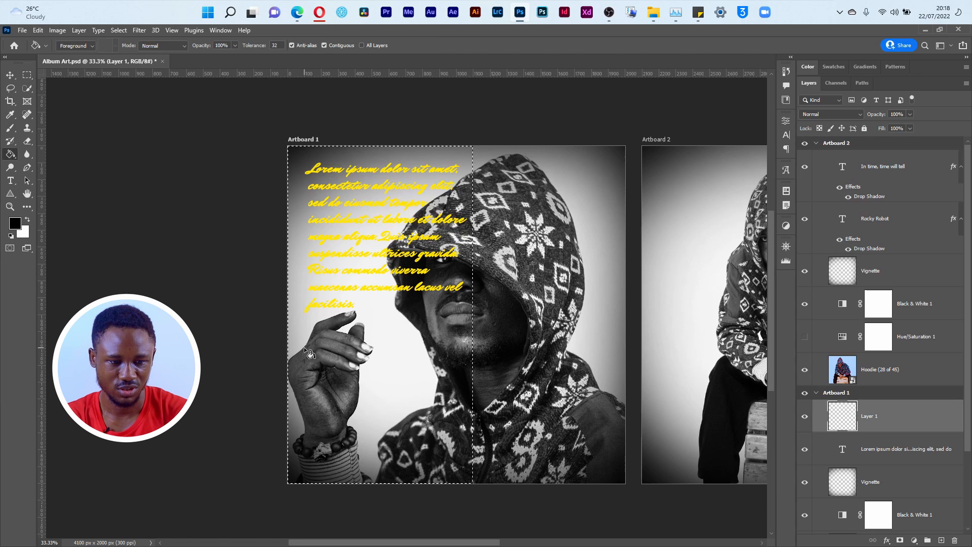
left_click(420, 407)
key("ctrl+d")
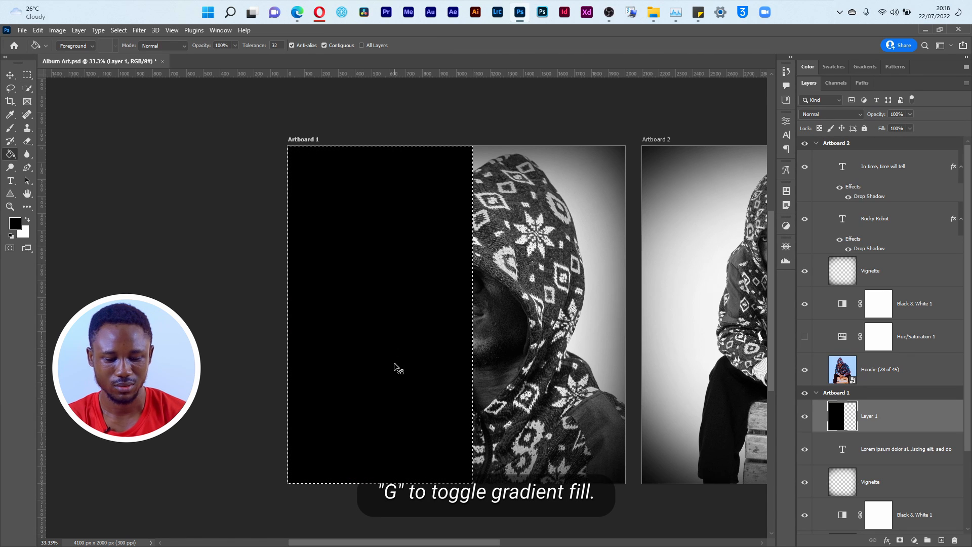
Move the black rectangle layer below Artboard 1's Vignette layer and lower its opacity to 47%
left_click_drag(887, 422, 888, 497)
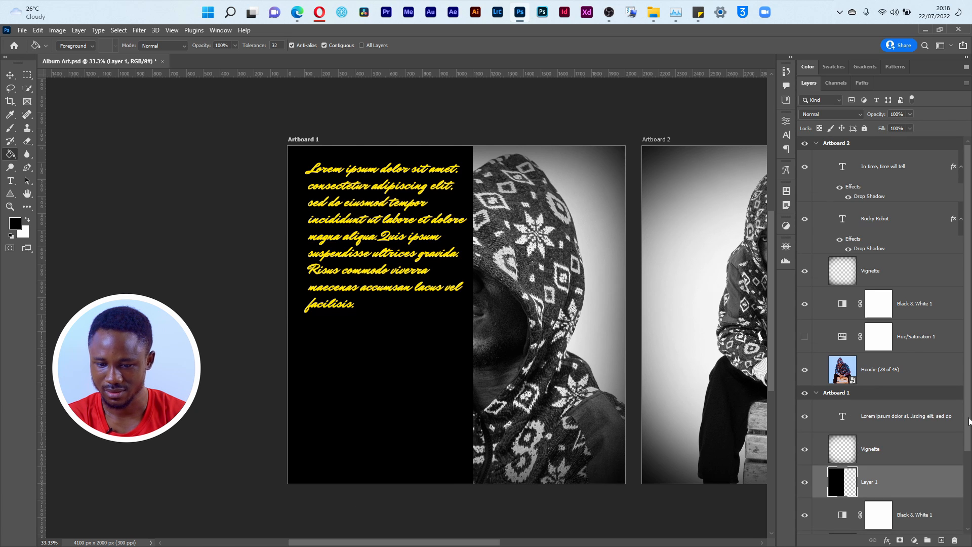
scroll(970, 420, "down", 2)
left_click_drag(886, 117, 858, 115)
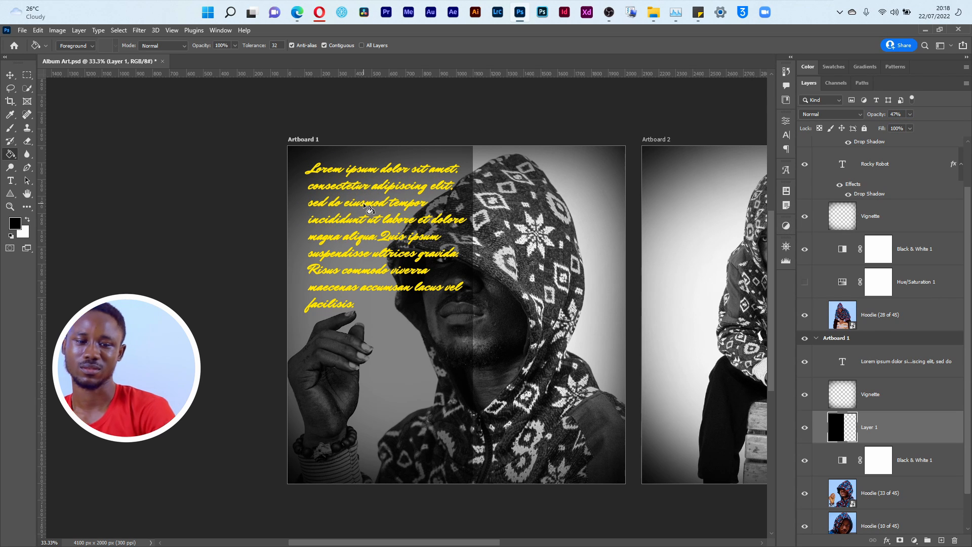
Nudge the lorem ipsum paragraph slightly left on Artboard 1
key("v")
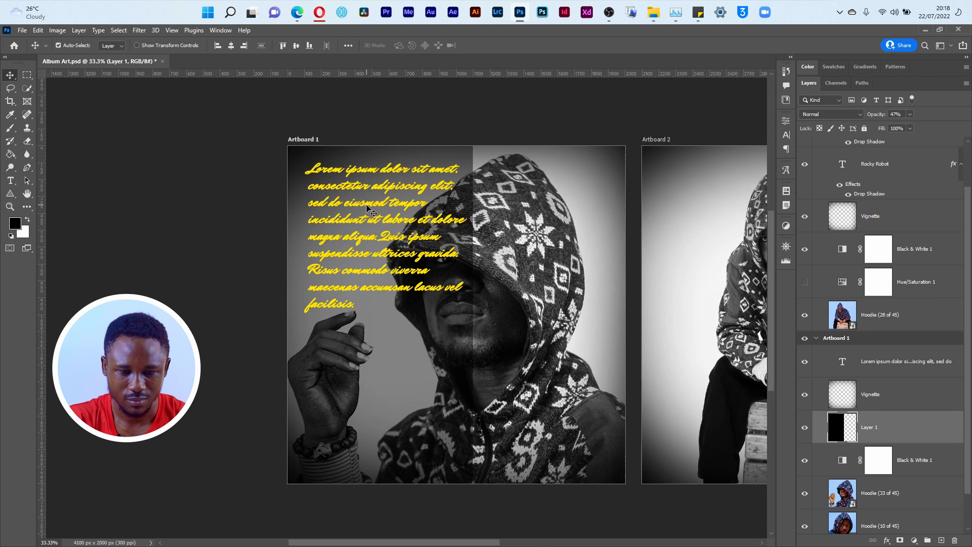
left_click(373, 212)
key("shift+Left")
key("shift+Left")
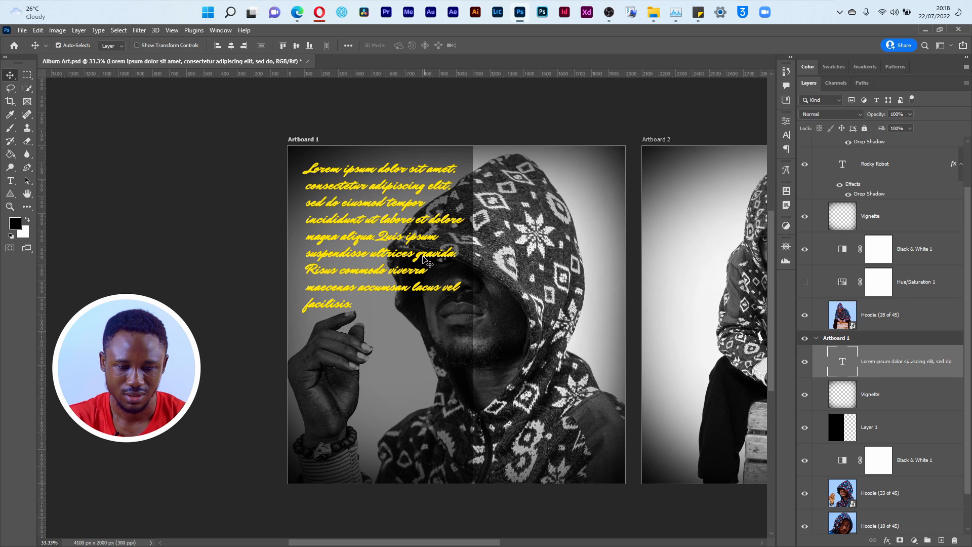
Change the lorem ipsum paragraph's font to Blackadder ITC
left_click(788, 134)
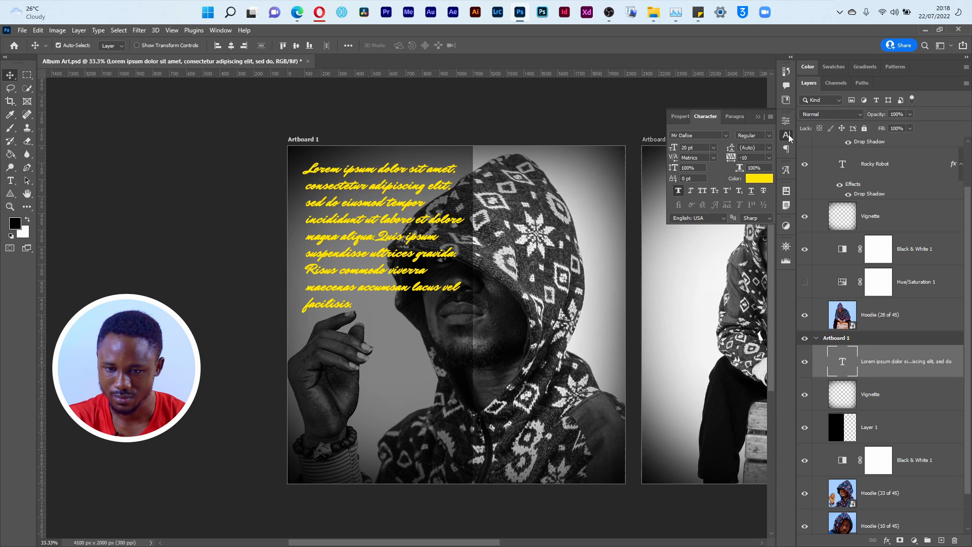
left_click(728, 136)
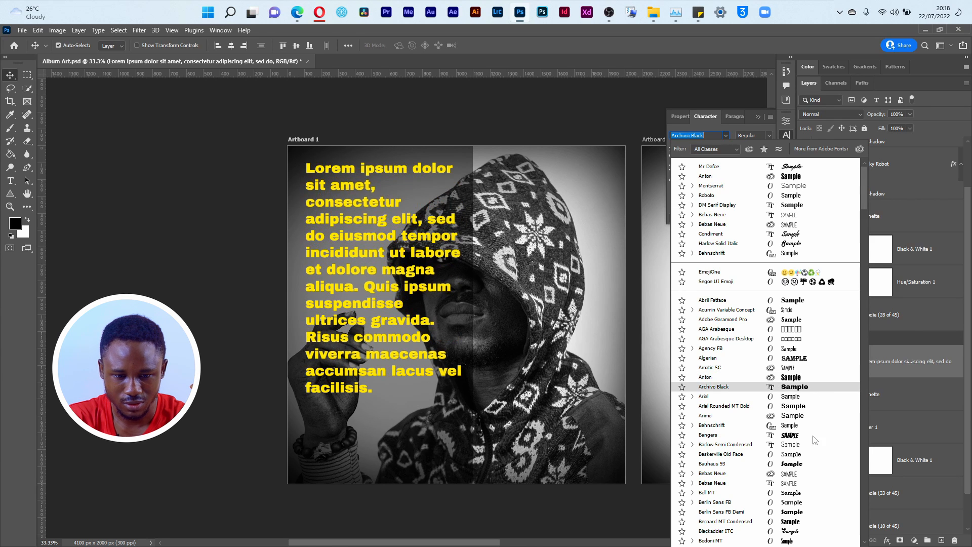
left_click(797, 533)
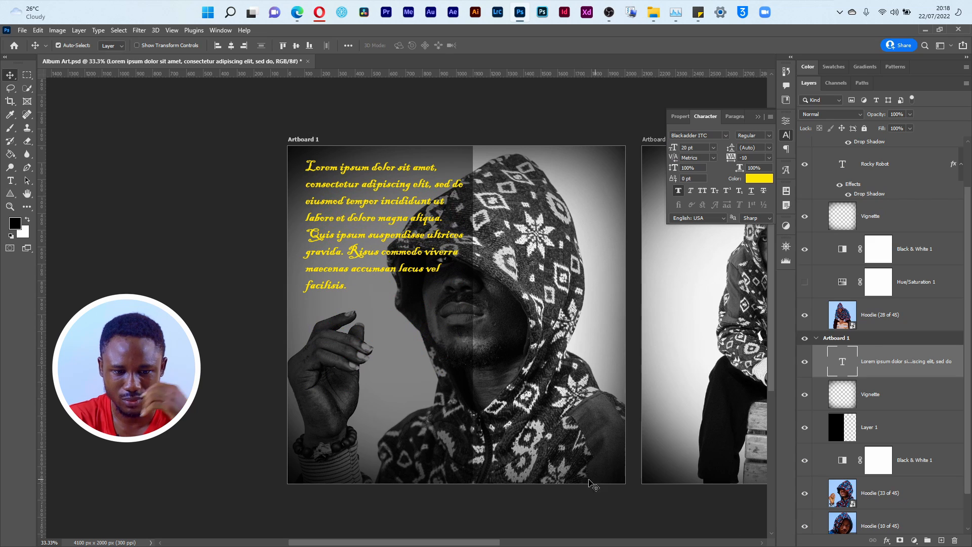
Examine the track list layout on the "A Better Time" back cover in Opera and return to Photoshop
key("alt+Tab")
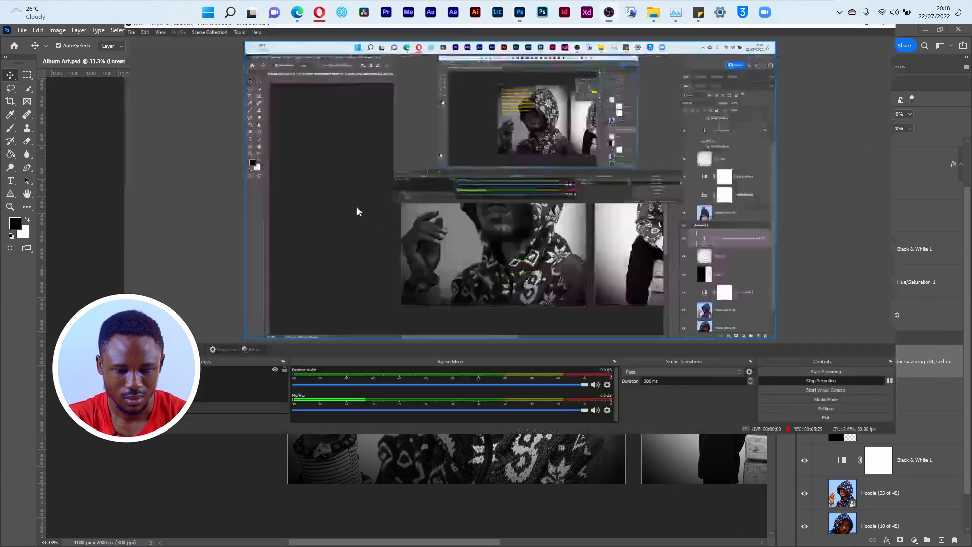
key("alt+Tab")
key("alt+Tab")
key("alt+Tab")
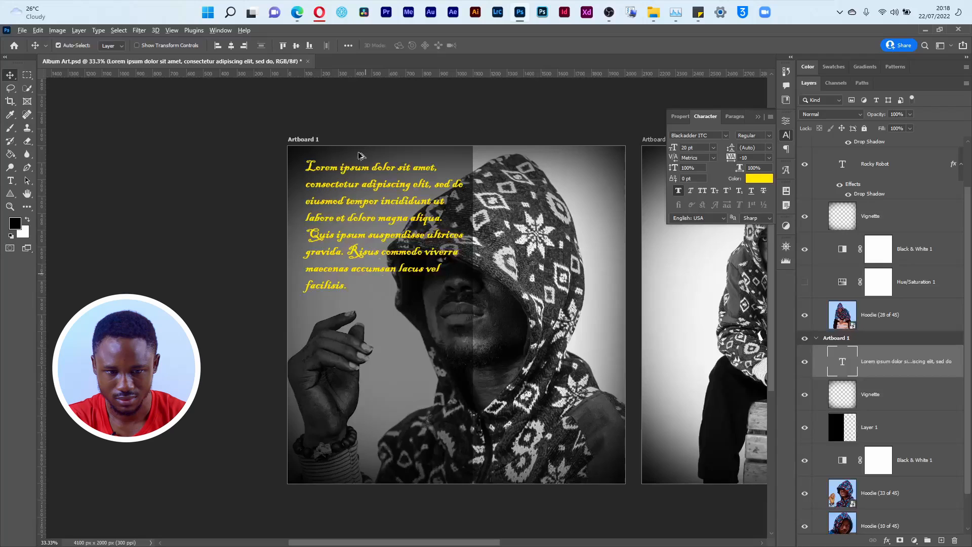
left_click(319, 12)
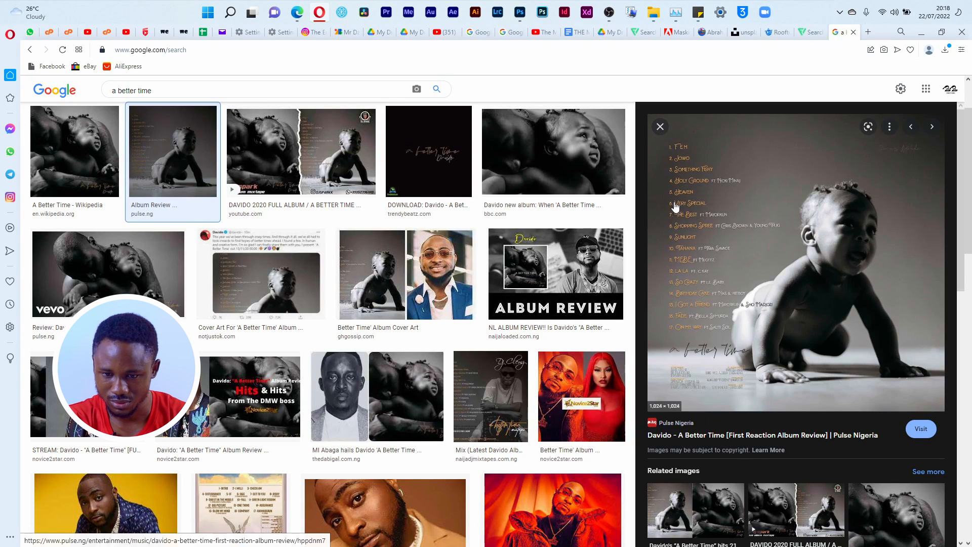
key("alt+Tab")
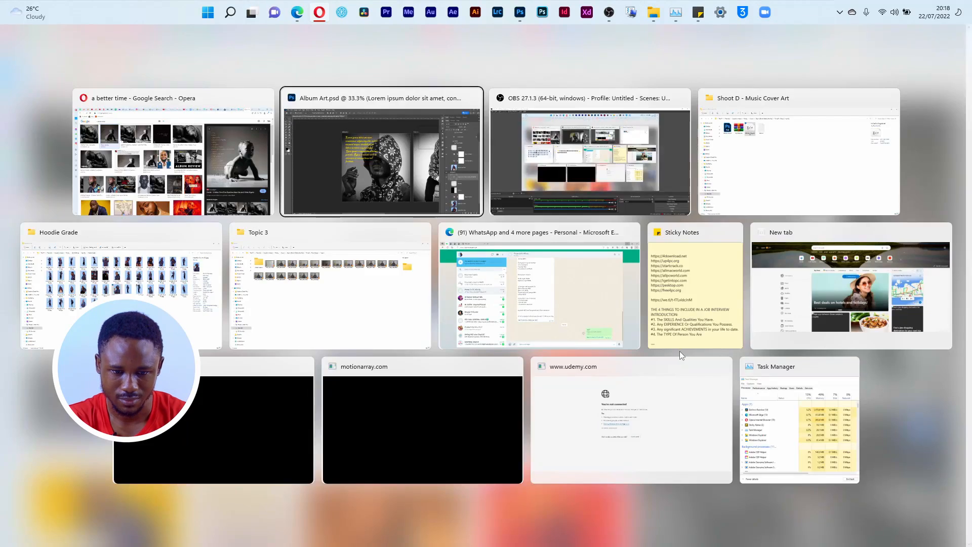
Reduce the paragraph's font size, trying 10 pt and 12 pt before settling on 14 pt
left_click(714, 151)
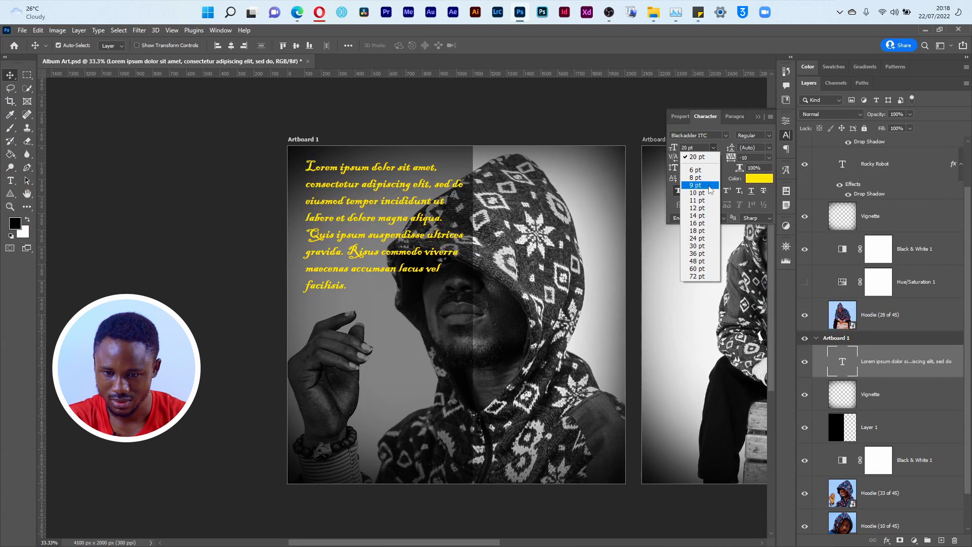
left_click(704, 195)
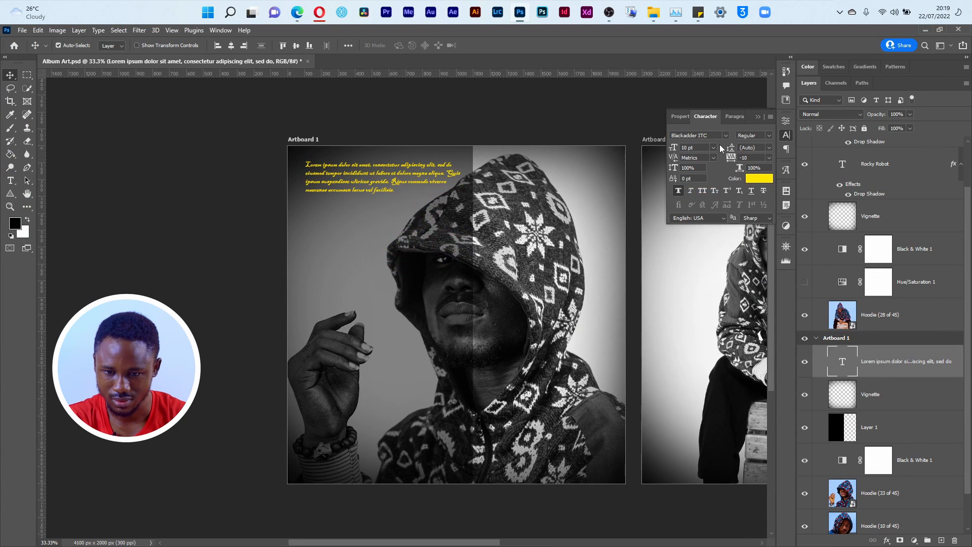
left_click(713, 147)
left_click(702, 216)
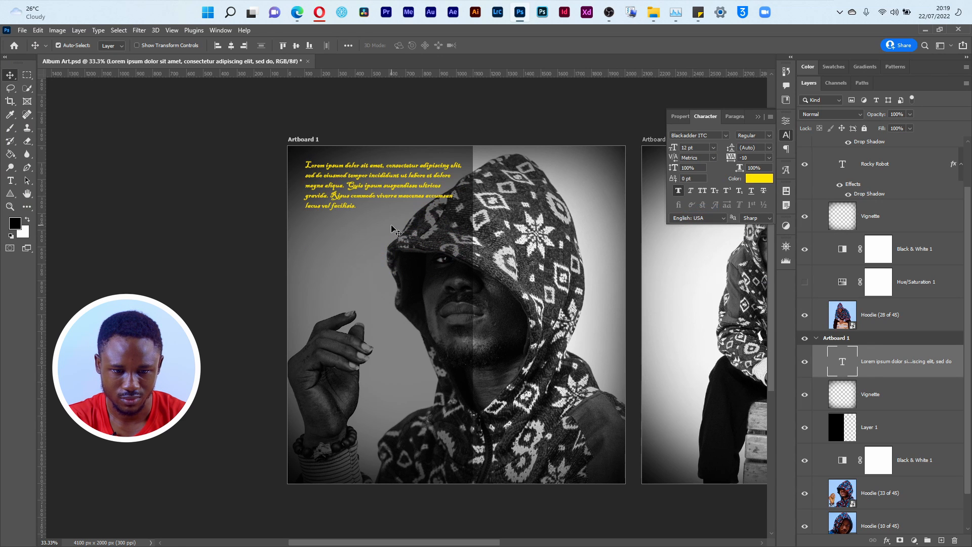
left_click(713, 148)
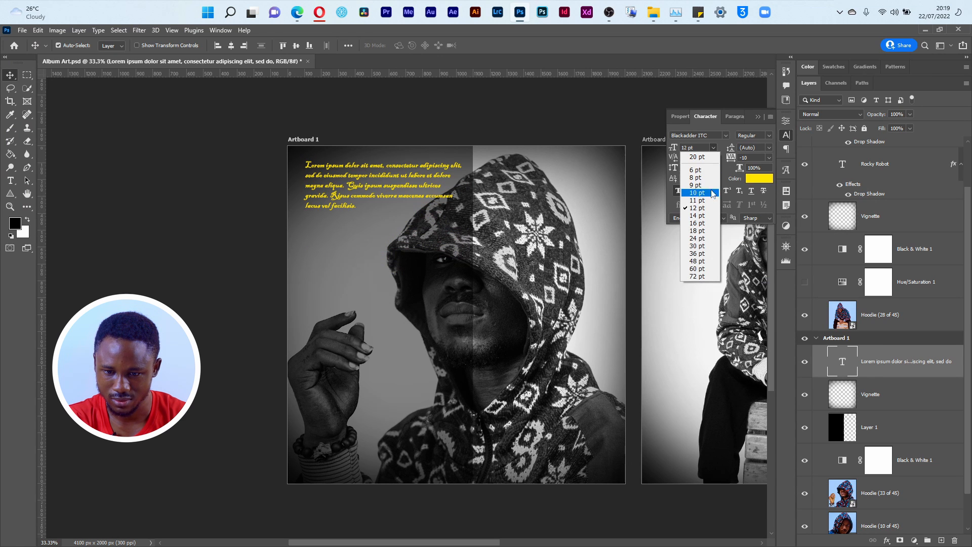
left_click(702, 222)
Replace the lorem ipsum paragraph with a numbered track list beginning "Let's do this", "Make Magic", "Astalavista" and "Apex Predator"
key("t")
left_click(357, 208)
key("ctrl+a")
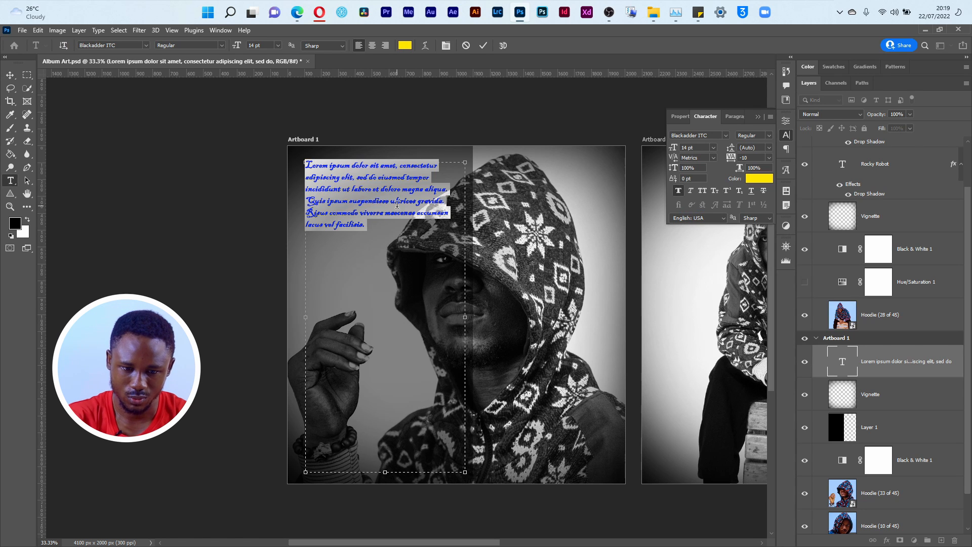
key("BackSpace")
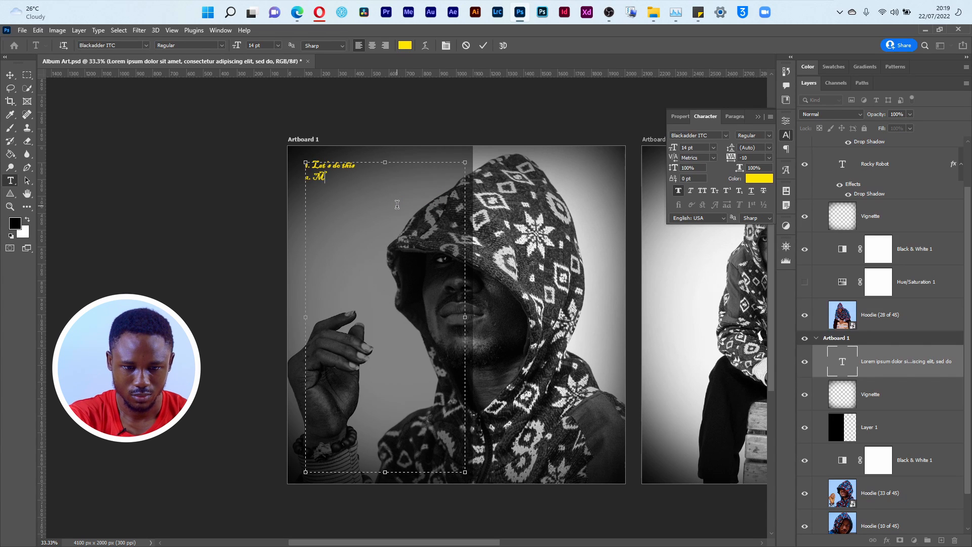
key("BackSpace")
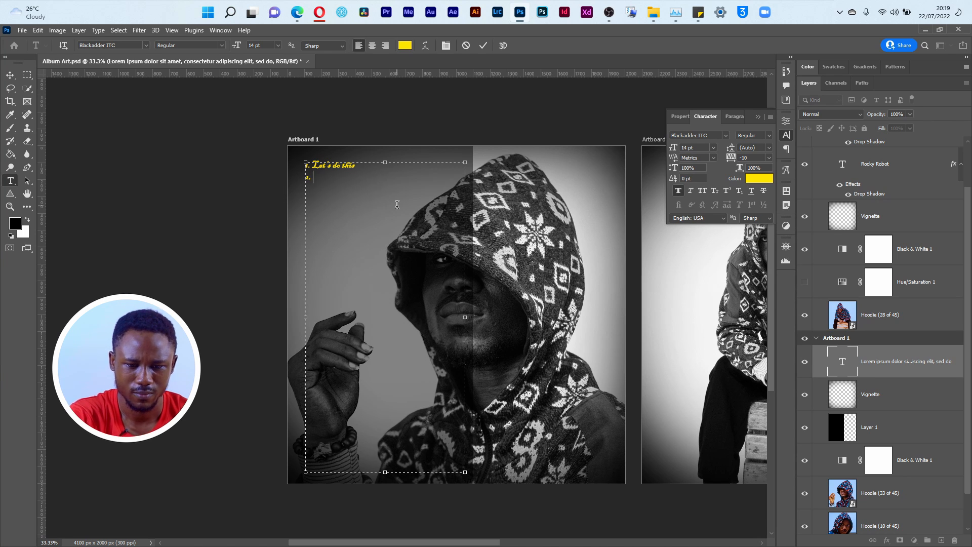
type("Make Magic")
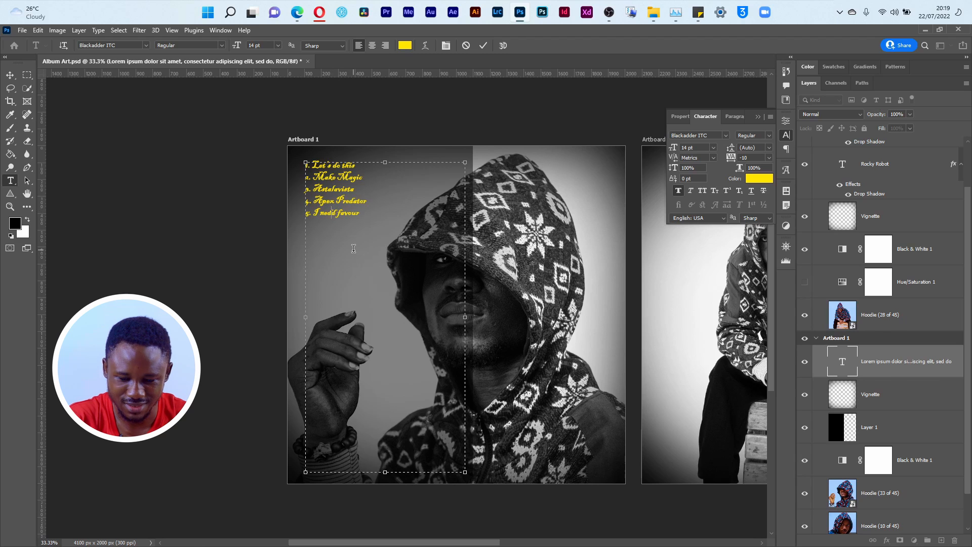
Correct track 5 to "I need favour" and add tracks 6 to 10: Stay Bliss, E no Easy, Strive in Lagos, Age 25, Just do it better
key("BackSpace")
type("e")
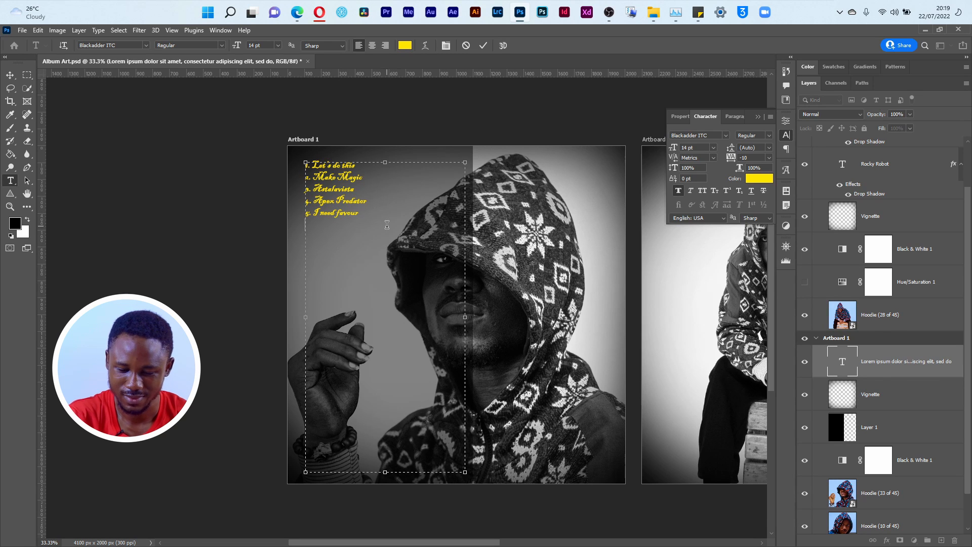
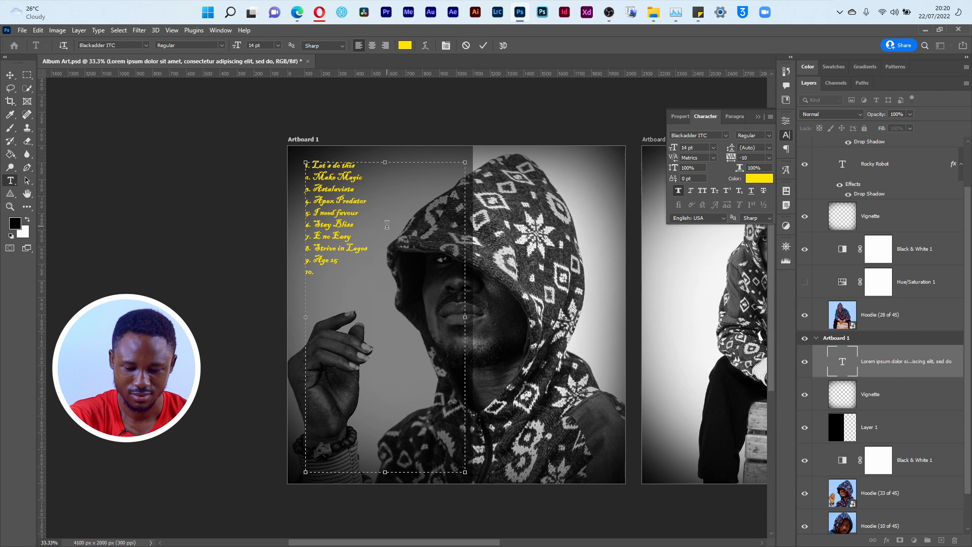
type("Just do it better")
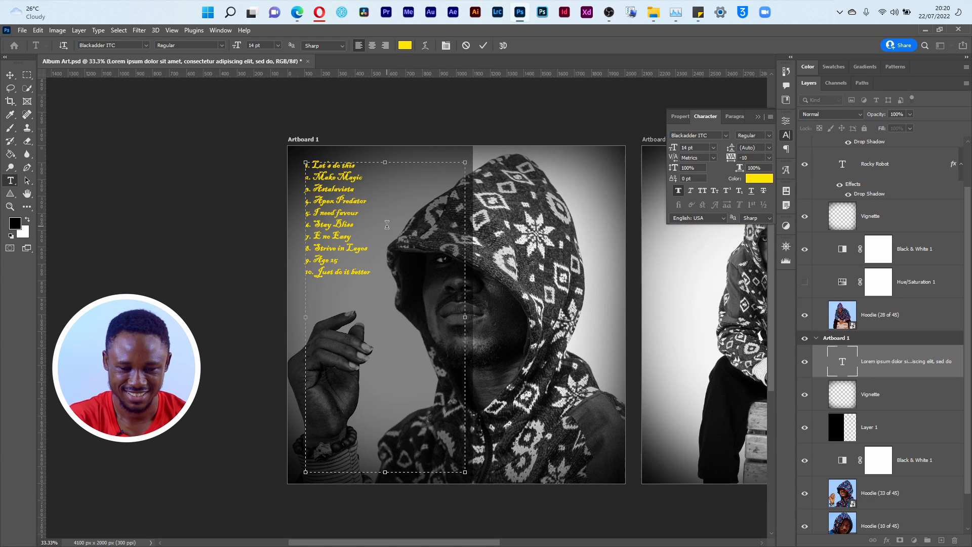
Check the reference back cover in Opera, return to Photoshop and shorten the track list's text box to end just below track 10
key("alt+Tab")
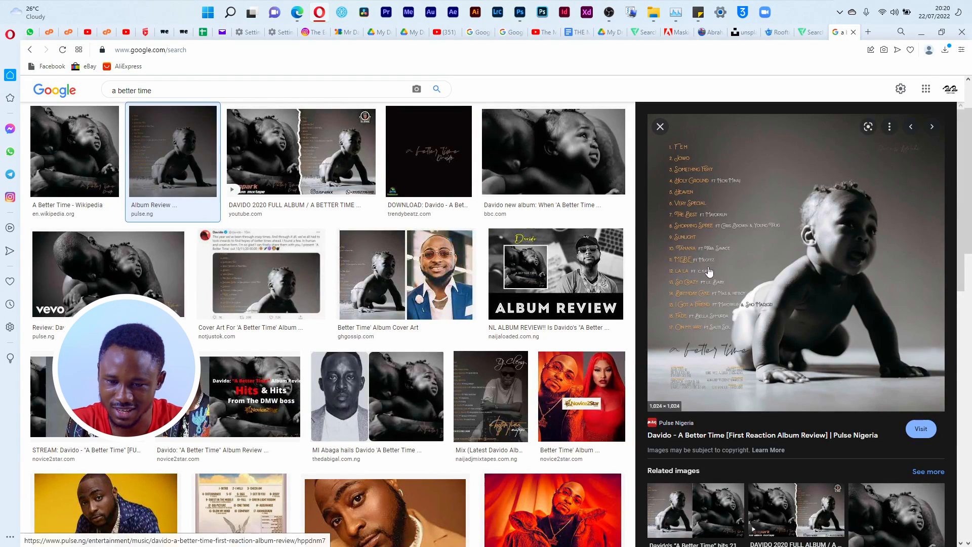
key("alt+Tab")
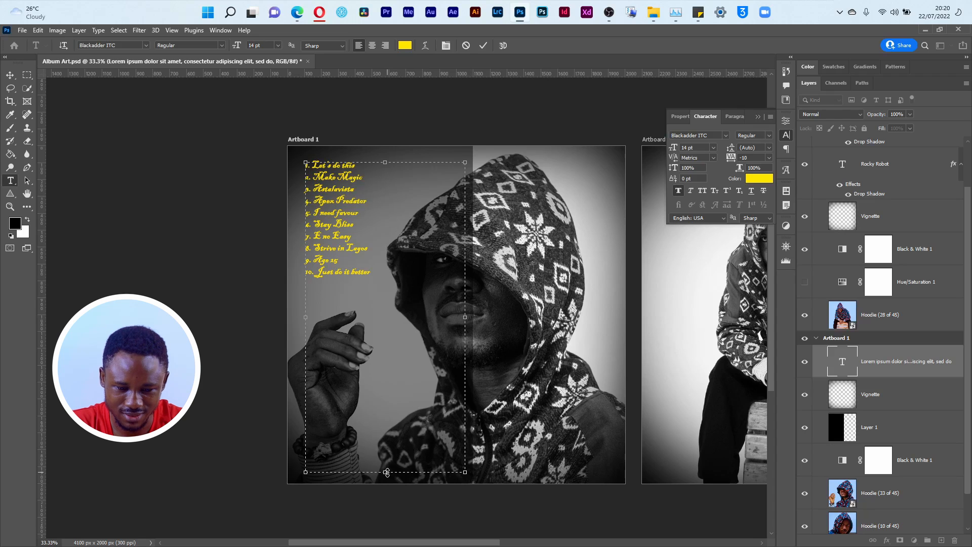
left_click_drag(387, 307, 388, 288)
left_click(392, 292)
key("v")
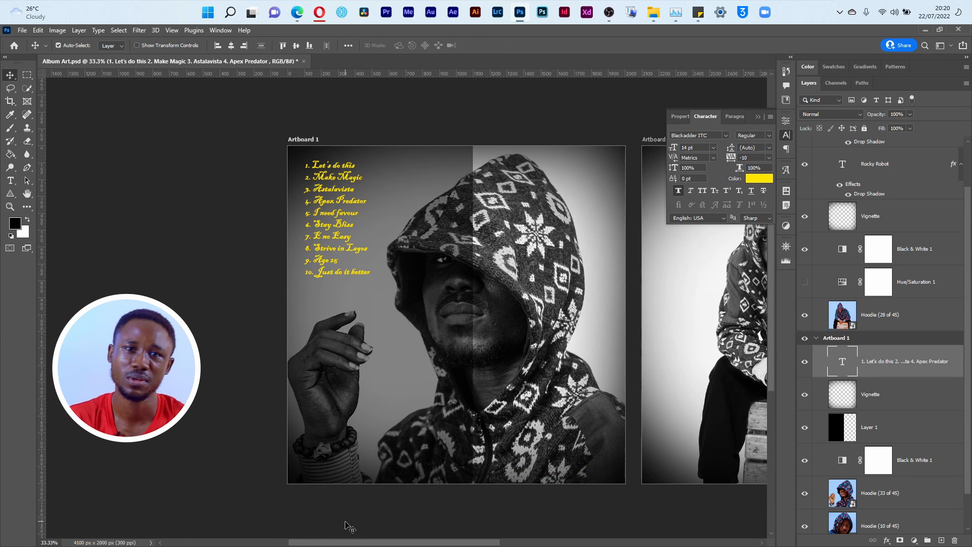
Duplicate the "In time, time will tell" title from Artboard 2 into Artboard 1 and place it near that artboard's lower edge
left_click_drag(339, 543, 390, 544)
left_click(672, 443)
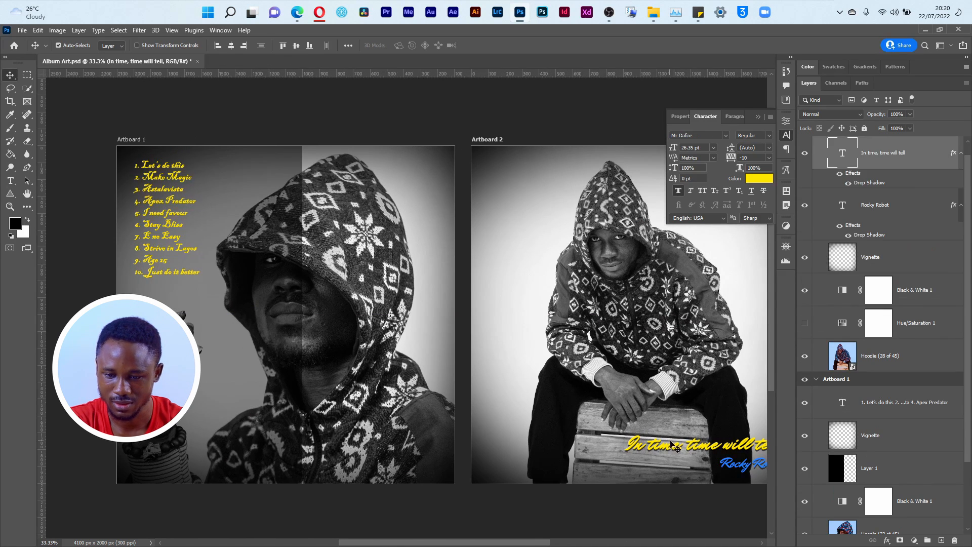
left_click_drag(909, 156, 886, 411)
left_click_drag(403, 444, 276, 440)
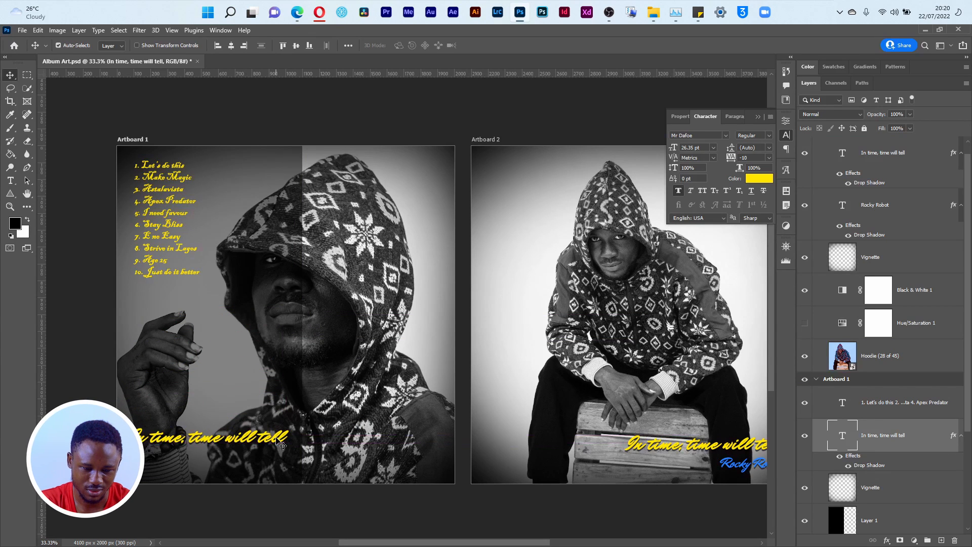
Reduce the Artboard 1 title to 16 pt without faux bold and move it up over the hand
left_click(679, 191)
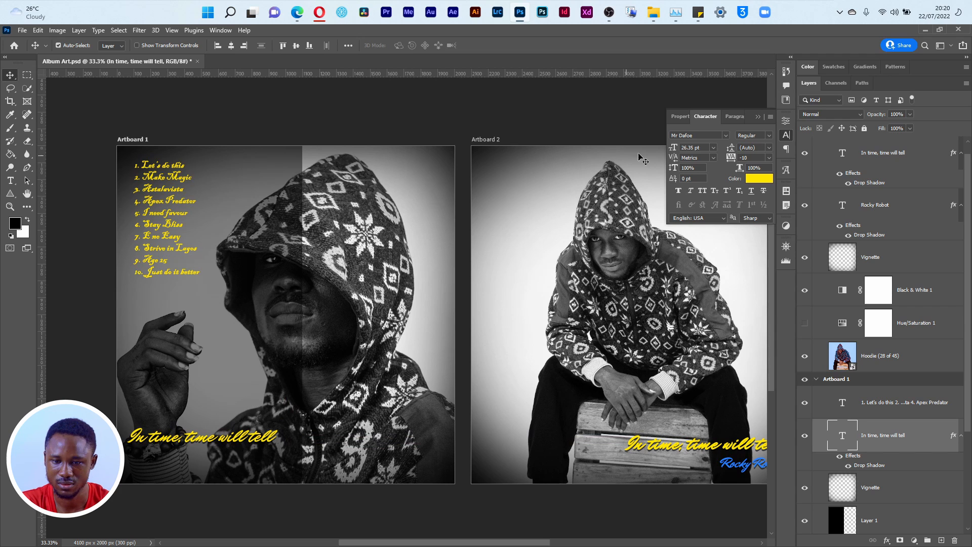
left_click(714, 148)
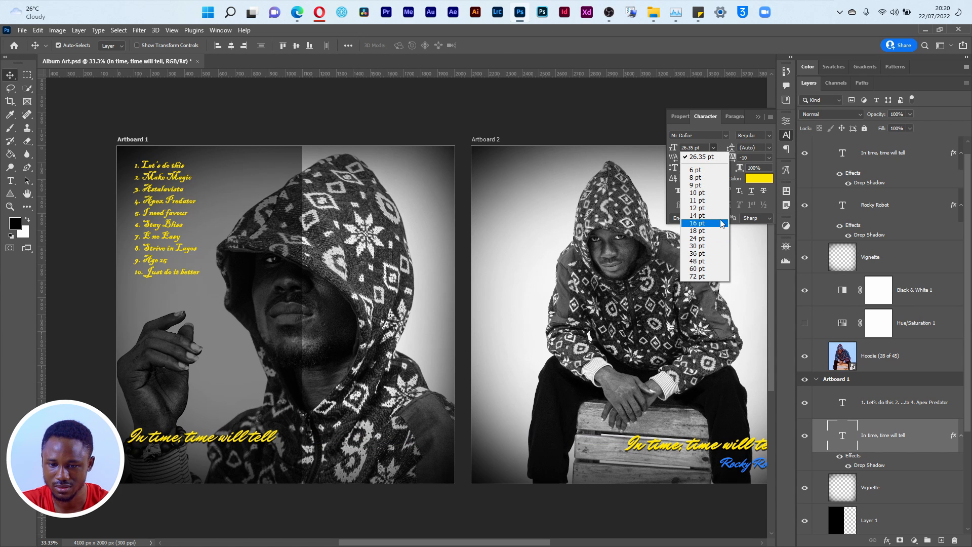
left_click(722, 201)
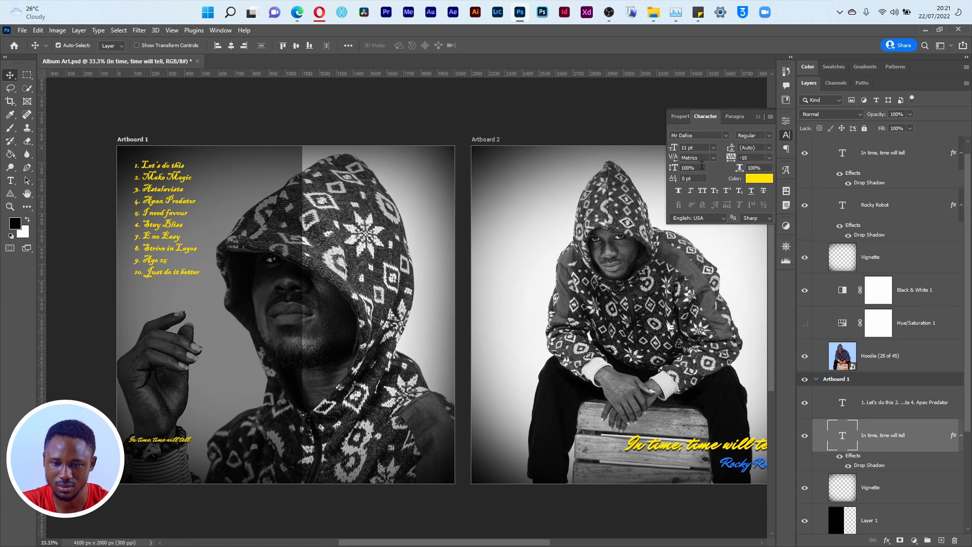
left_click(712, 148)
left_click(705, 218)
left_click(713, 147)
left_click(705, 227)
left_click_drag(208, 439, 224, 366)
Recolor the Artboard 1 title bright blue, #006aff
left_click(759, 178)
left_click(749, 464)
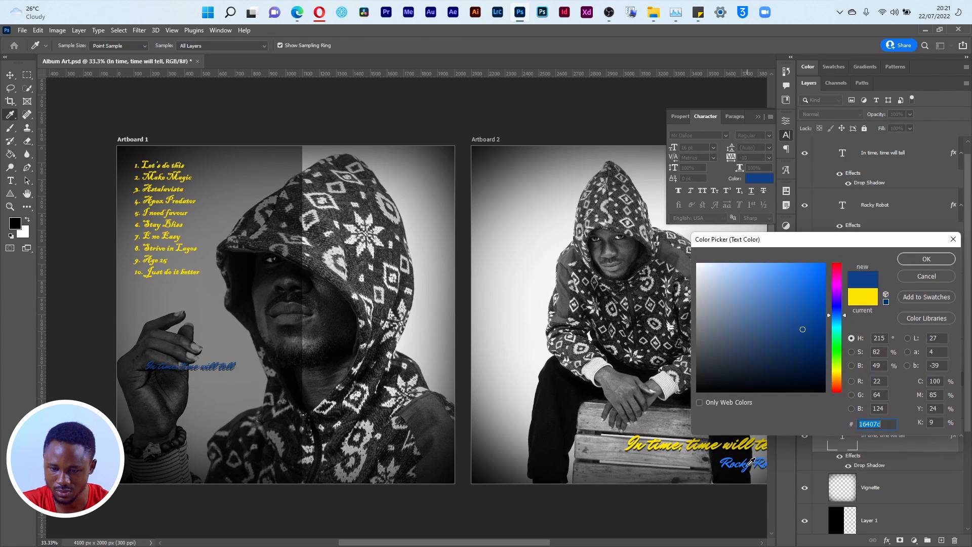
left_click(934, 260)
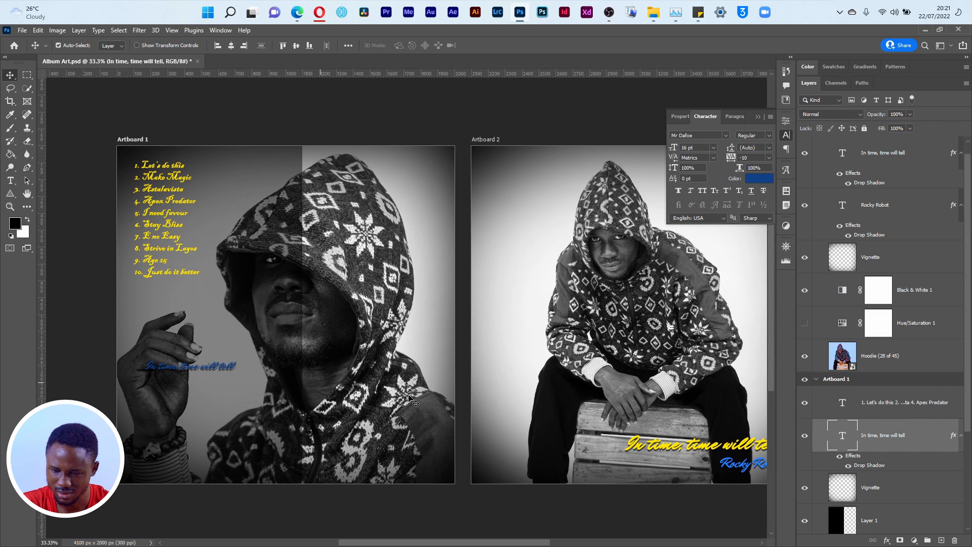
left_click(847, 466)
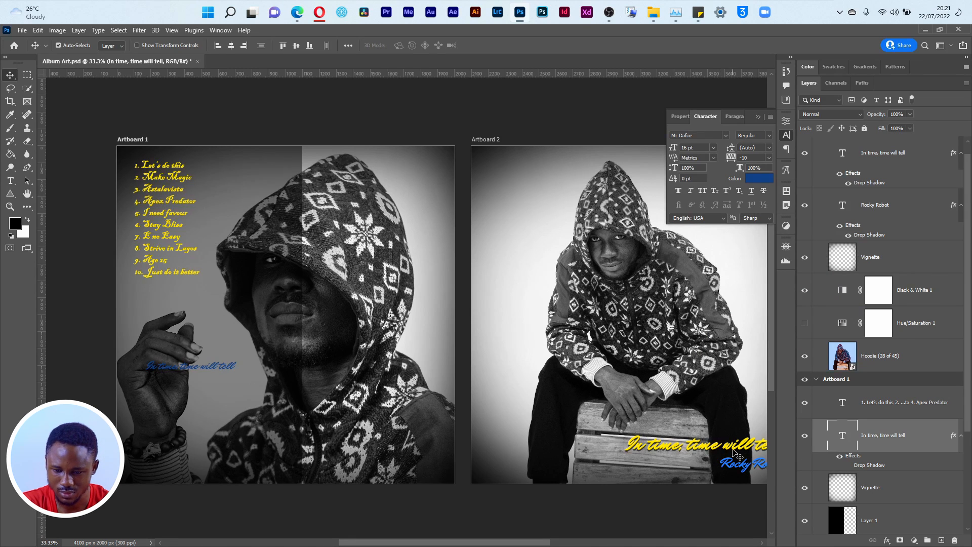
left_click(759, 178)
left_click_drag(803, 329, 841, 251)
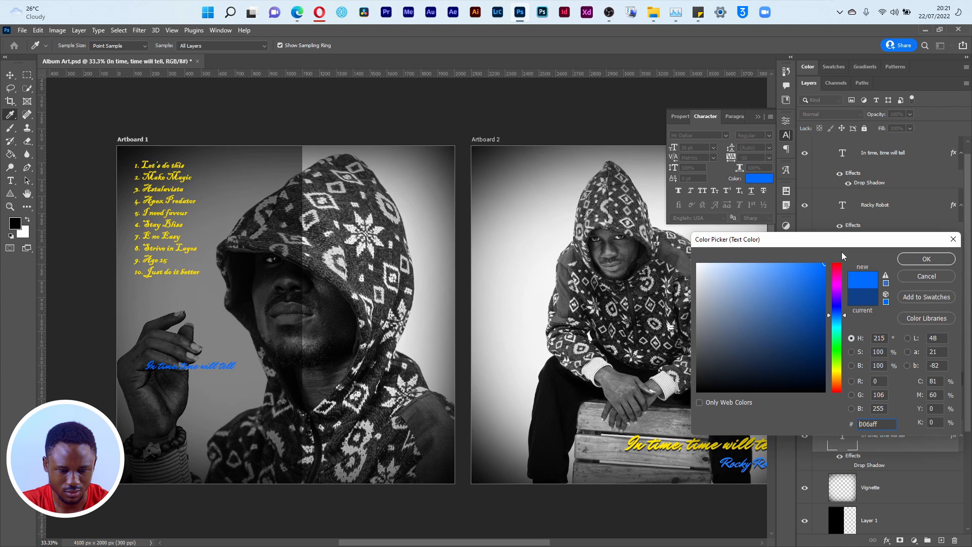
left_click(921, 260)
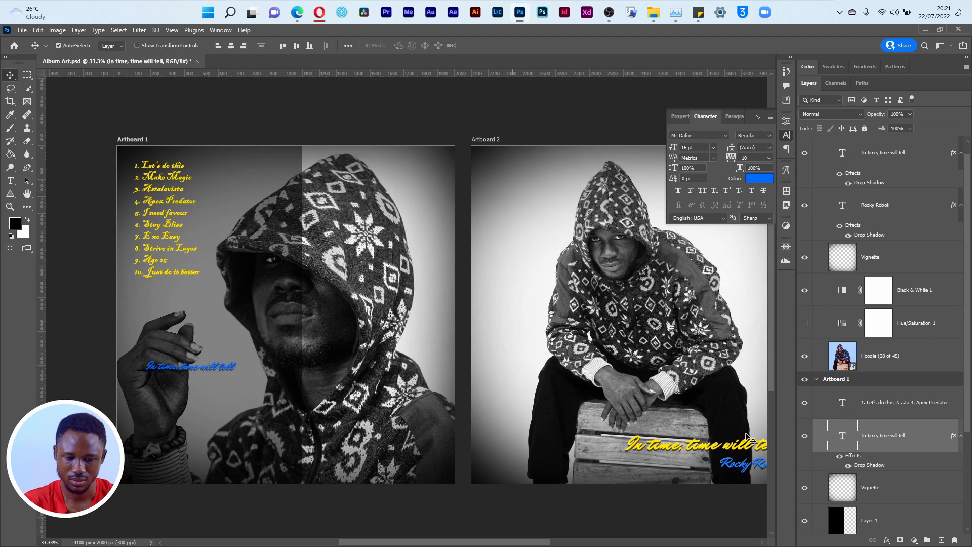
Reapply faux bold to the blue title and adjust its drop shadow distance, keeping the shadow enabled
left_click(849, 466)
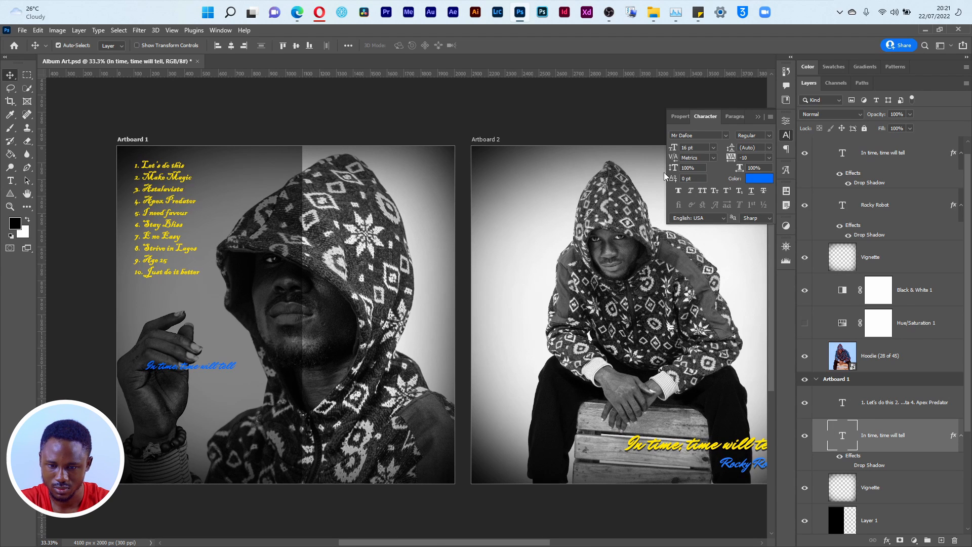
left_click(679, 190)
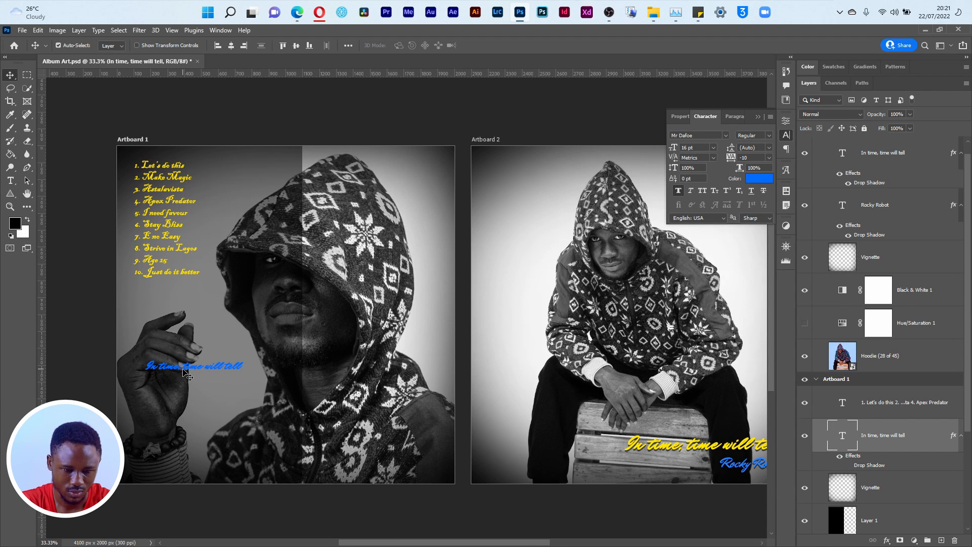
left_click(848, 466)
double_click(864, 467)
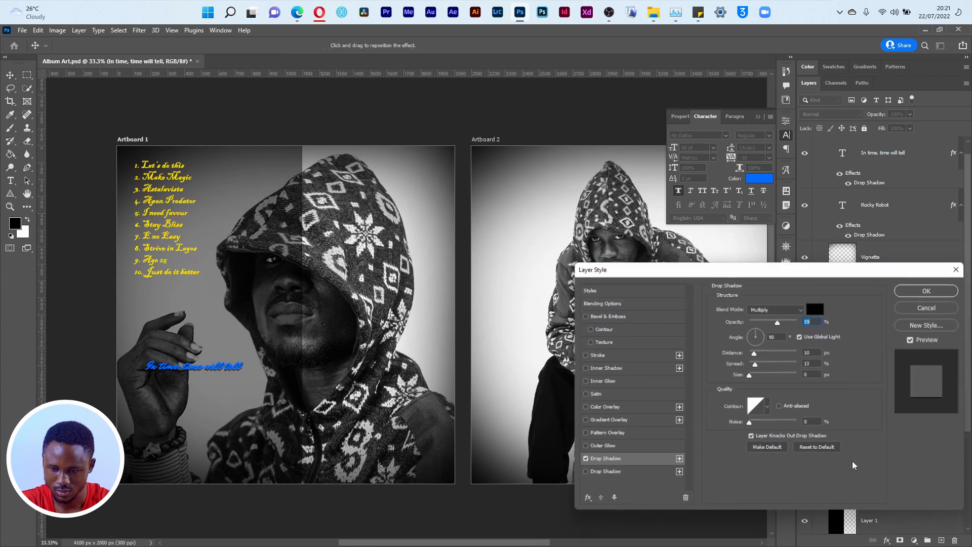
left_click(652, 462)
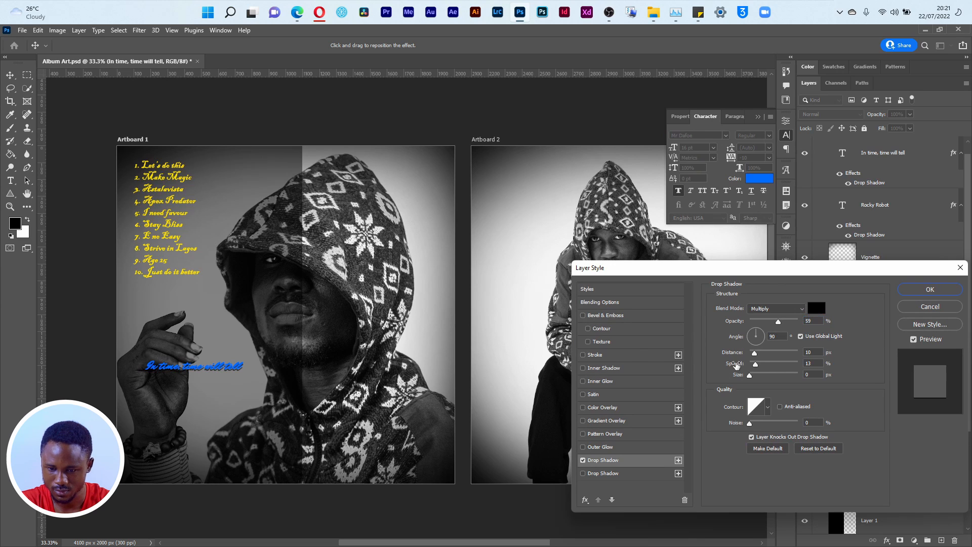
left_click_drag(755, 369, 753, 354)
left_click(920, 295)
Position the track list in the upper-left area of Artboard 1 and place the blue title directly beneath it
left_click_drag(231, 369, 225, 455)
key("alt+Tab")
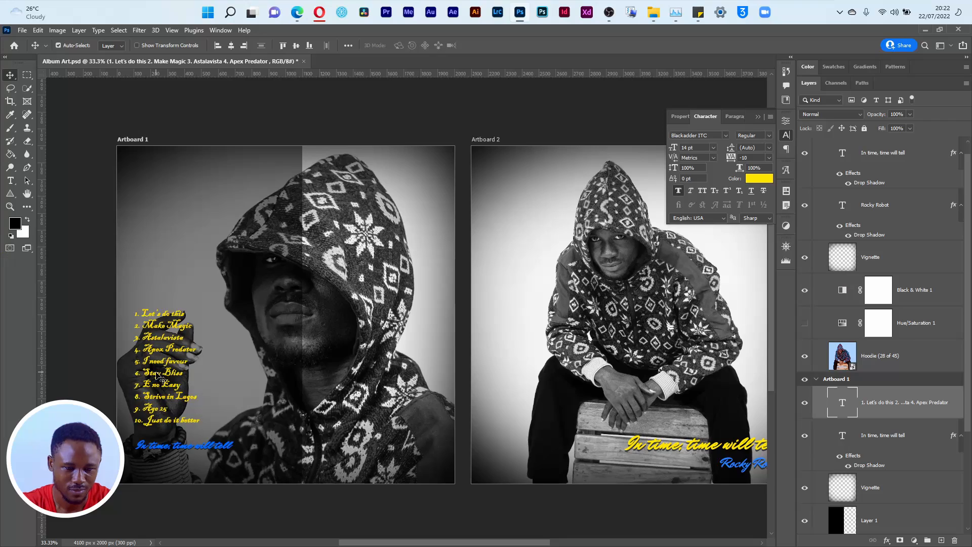
left_click_drag(167, 354, 168, 208)
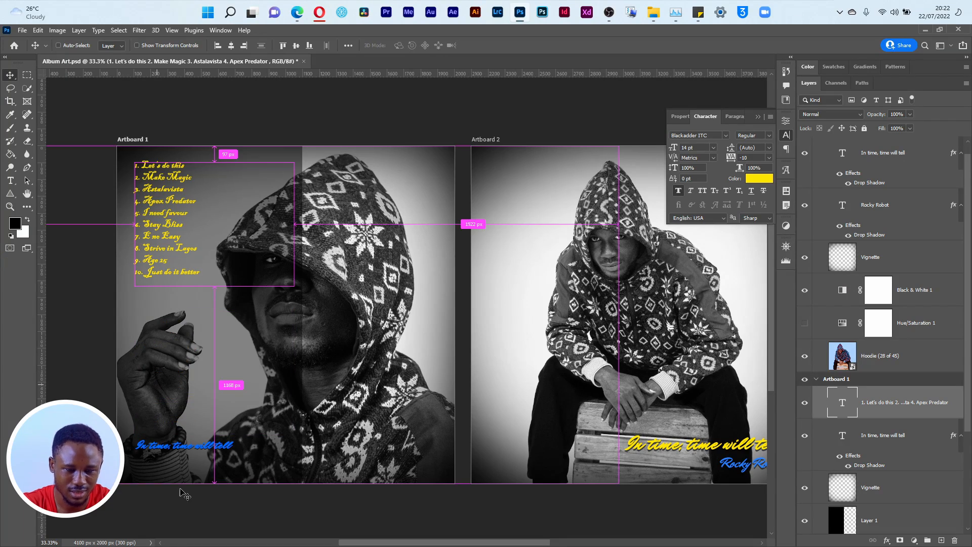
left_click_drag(194, 462, 178, 296)
left_click(187, 448, "ctrl")
left_click(188, 449)
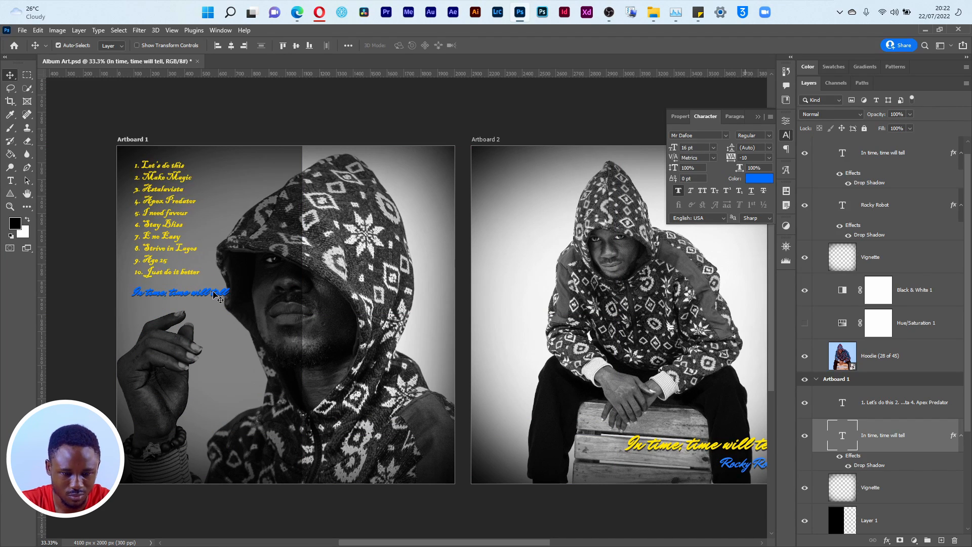
Duplicate the blue title slightly below and to the right of itself, and recolor the upper title white, #ffffff
left_click_drag(214, 295, 233, 310)
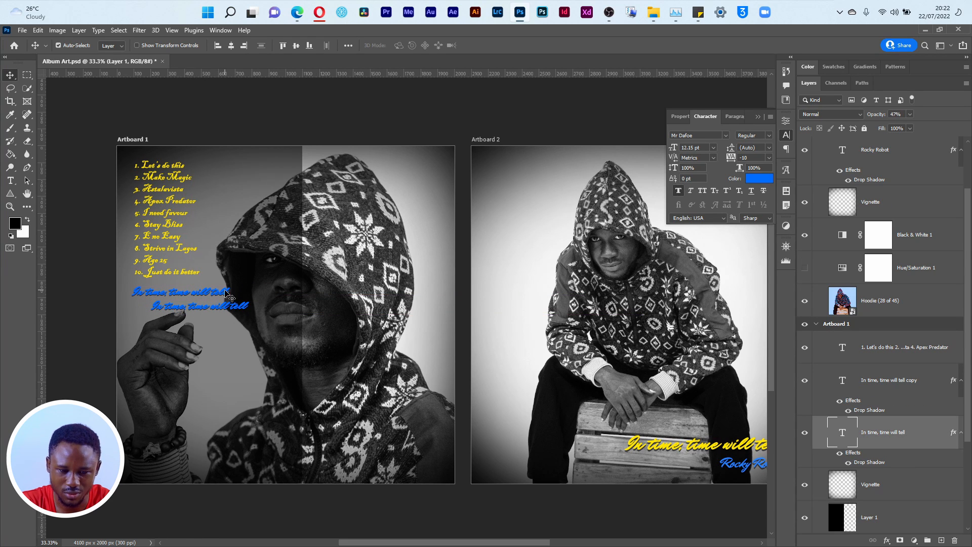
left_click(759, 178)
left_click(698, 264)
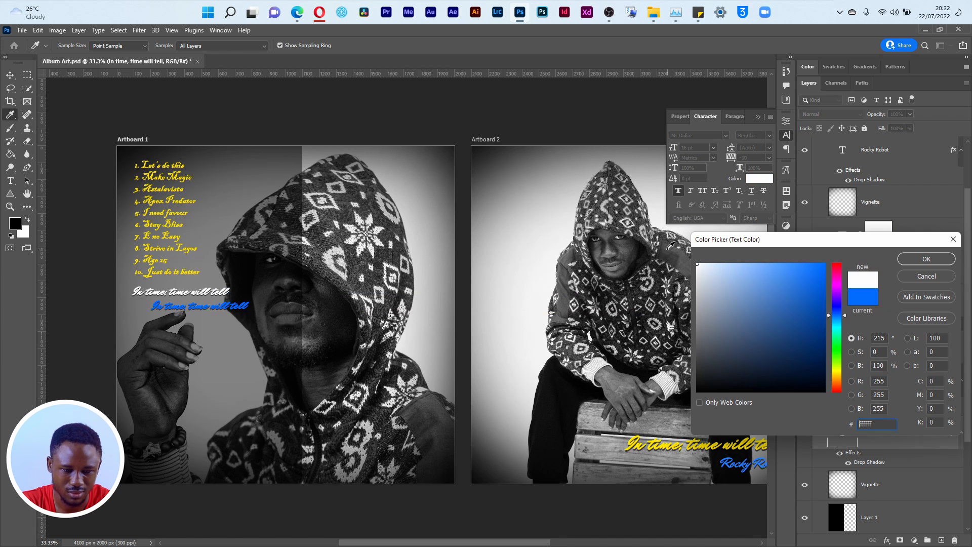
left_click(927, 259)
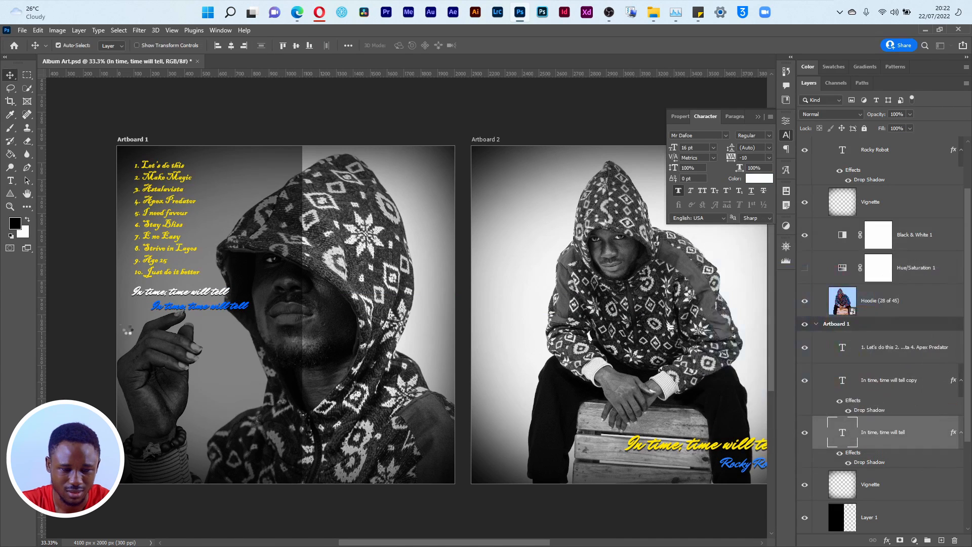
Replace the blue duplicate's text with "The Magic Maker" and scale it down to about 12.7 pt beneath the white title
key("t")
left_click(188, 306)
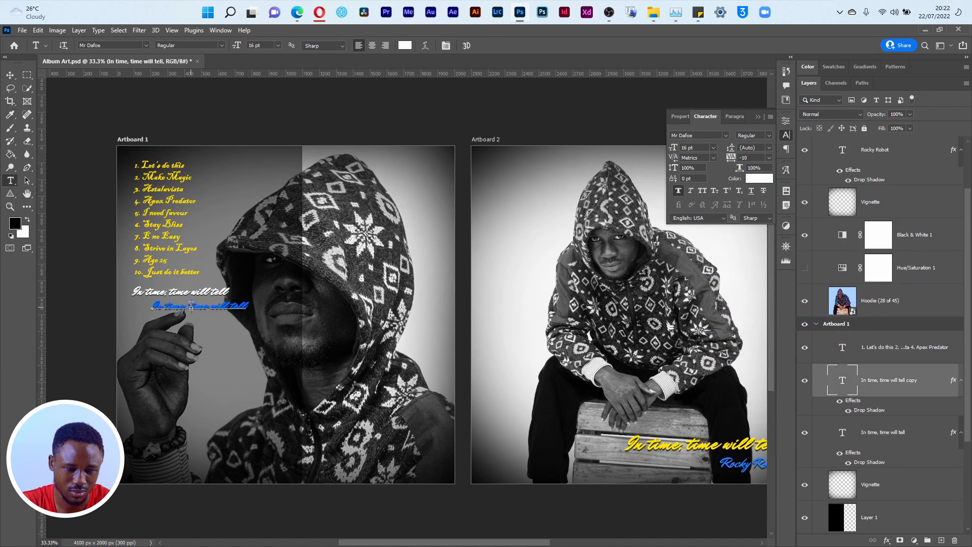
key("ctrl+a")
key("BackSpace")
type("Rock")
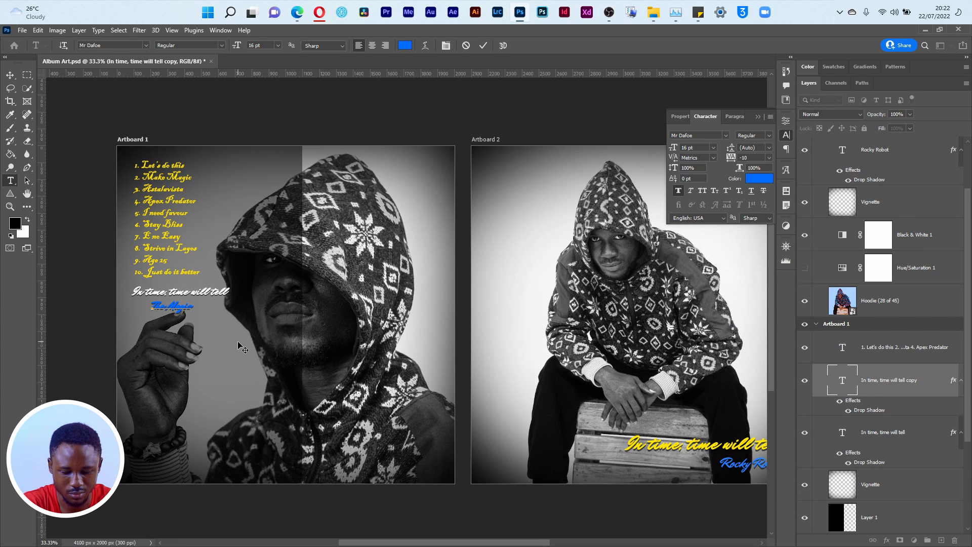
type(" Man")
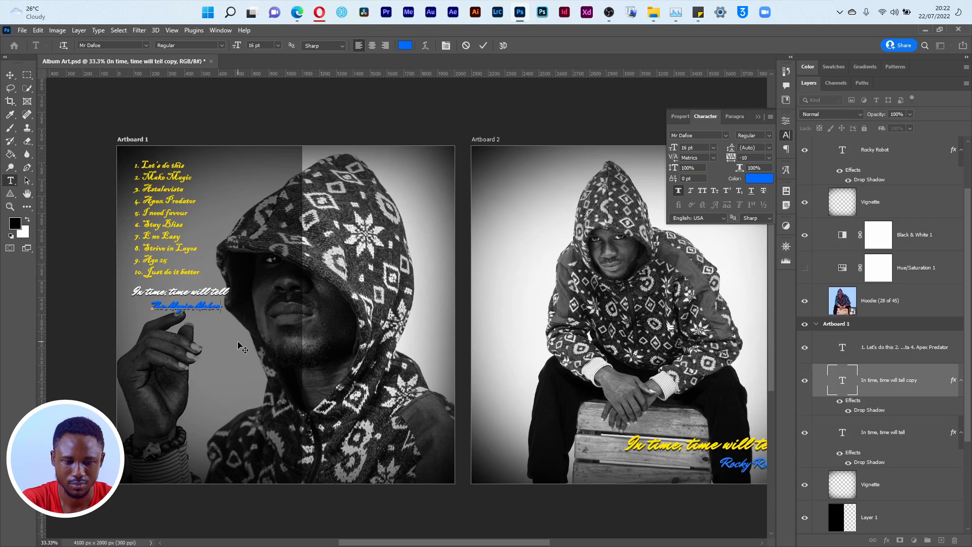
key("ctrl+Return")
key("v")
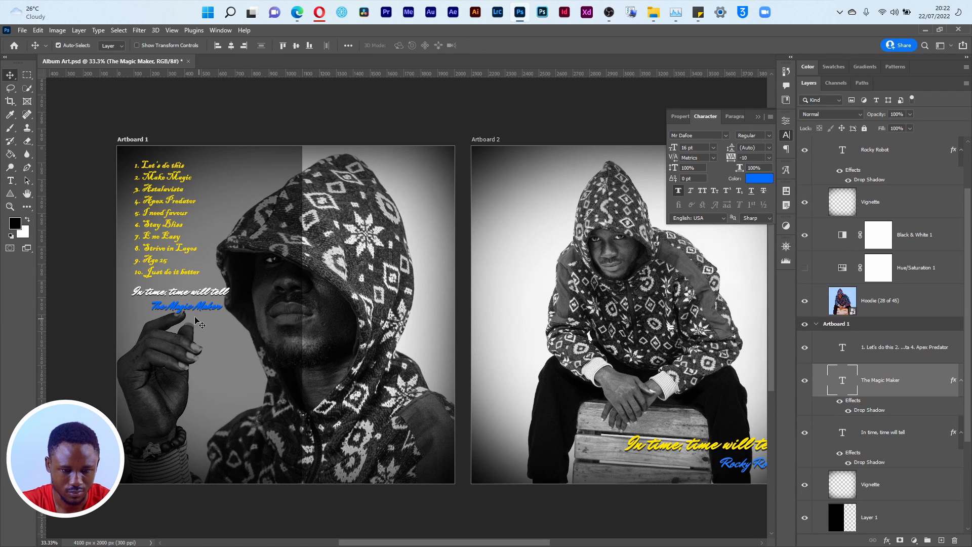
key("ctrl+t")
left_click_drag(151, 300, 161, 302)
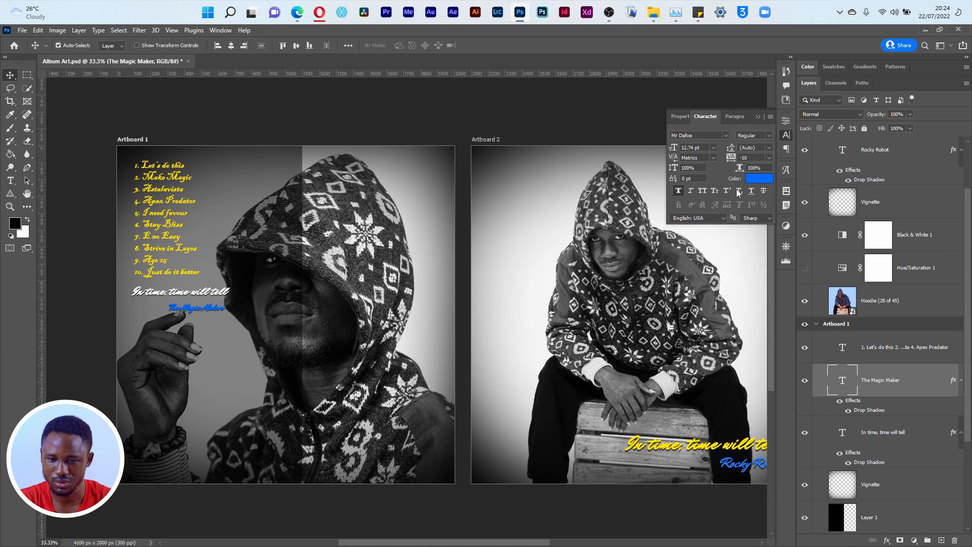
Recolor the "The Magic Maker" line white, #ffffff
left_click(765, 181)
left_click(744, 281)
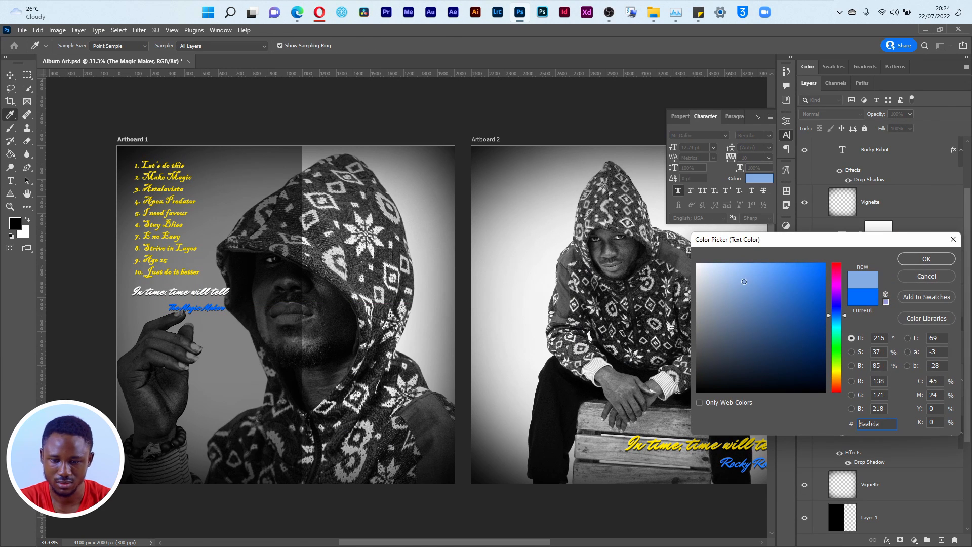
mouse_move(779, 275)
left_mouse_down()
mouse_move(810, 266)
mouse_move(663, 242)
left_mouse_up()
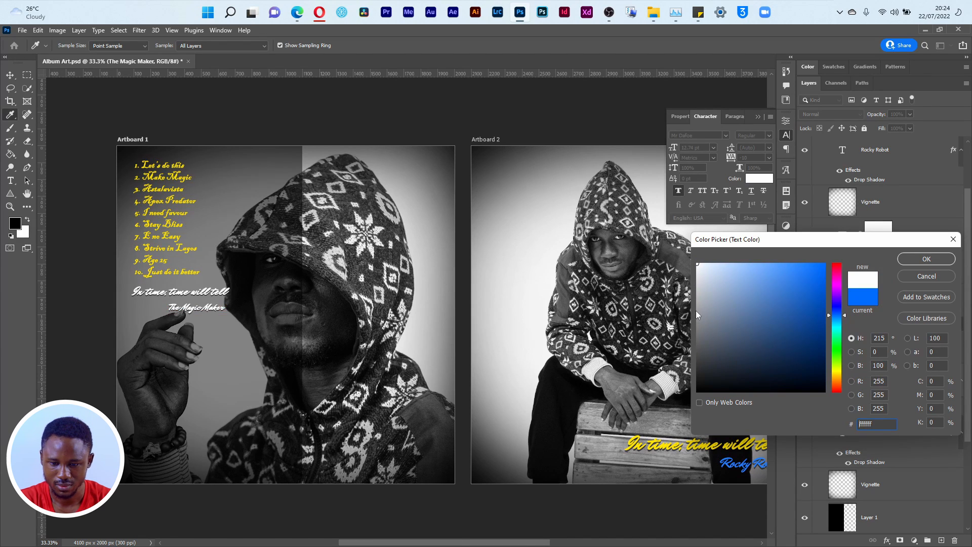
left_click(703, 291)
mouse_move(700, 291)
left_mouse_down()
mouse_move(681, 257)
mouse_move(689, 251)
left_mouse_up()
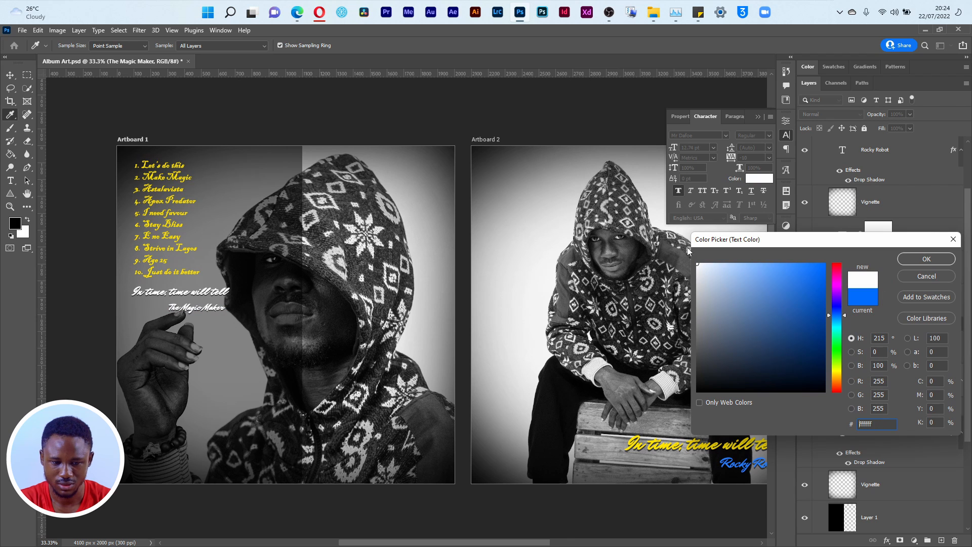
left_click(909, 264)
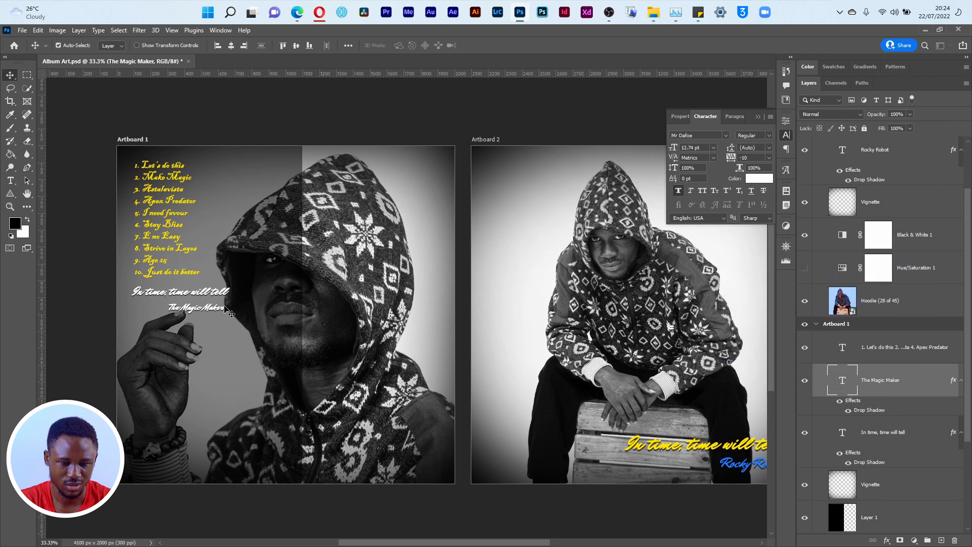
Recolor the "The Magic Maker" line bright cyan, #3fe6ff
left_click(756, 178)
left_click_drag(837, 273, 838, 329)
left_click(824, 266)
left_click(791, 277)
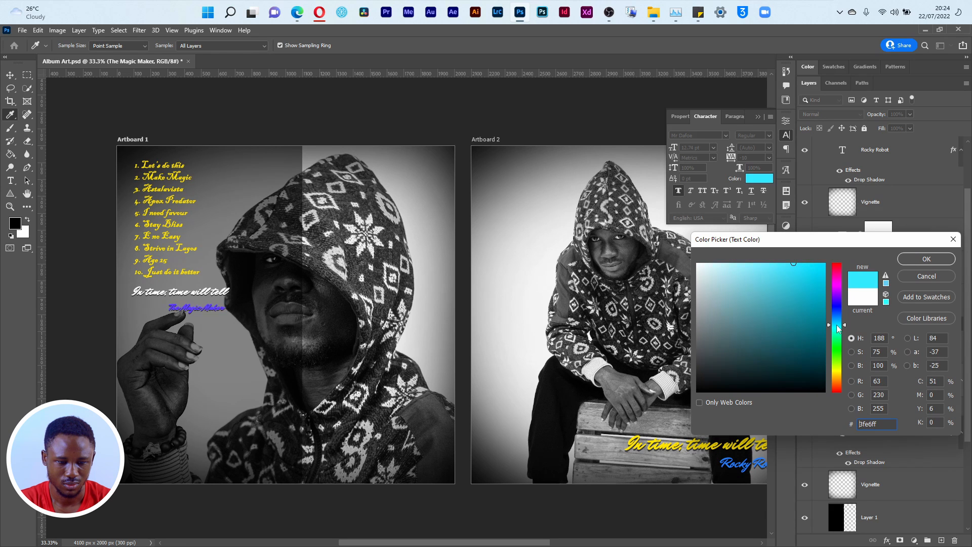
left_click(917, 261)
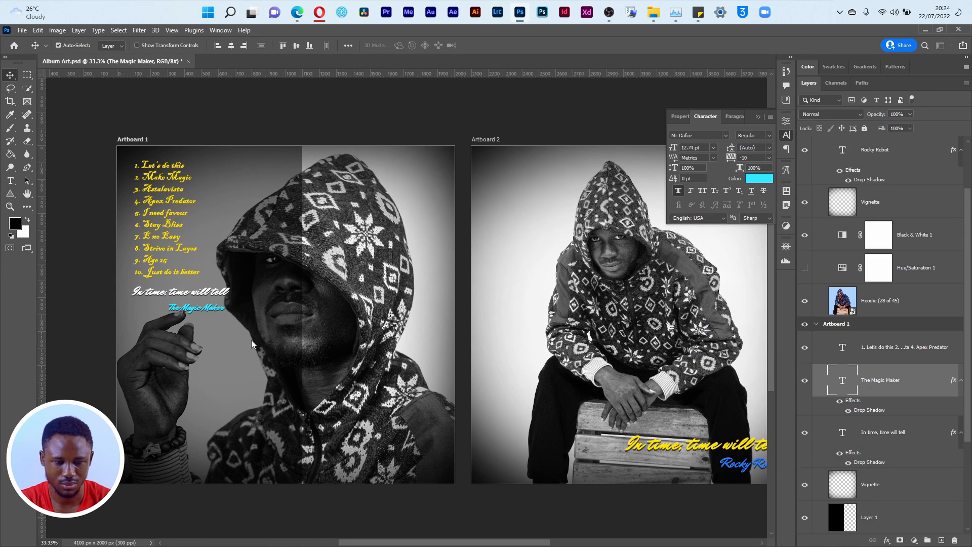
Duplicate the track list below "The Magic Maker" and shrink the copy's text frame to show only songs 1 to 6
left_click(155, 254)
left_click_drag(167, 256, 168, 438)
key("t")
left_click(175, 416)
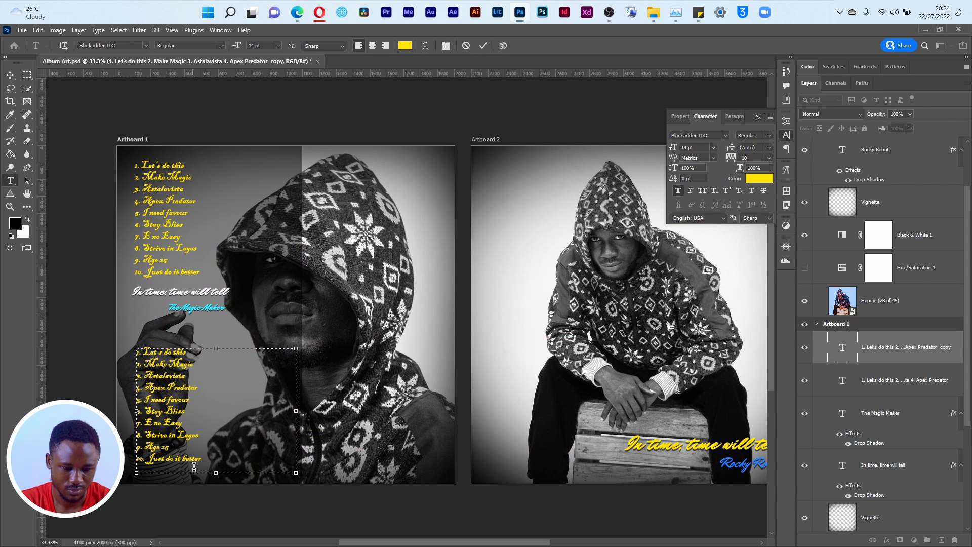
left_click_drag(211, 473, 211, 420)
left_click_drag(295, 384, 241, 396)
key("ctrl+Return")
Duplicate the six-song list beside itself as a second column and nudge it down level with the first column
key("v")
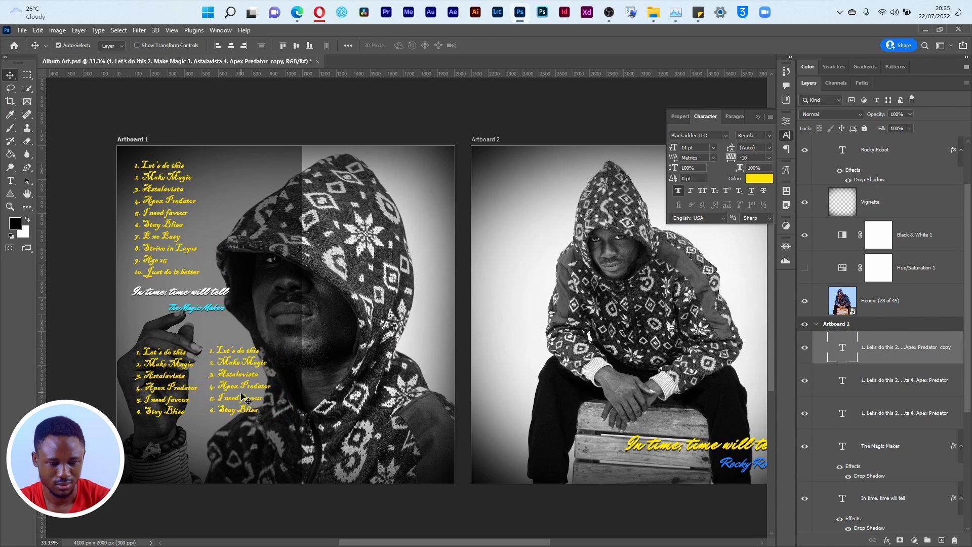
key("Down")
key("Down")
key("Down")
key("Down")
key("Down")
key("Down")
Replace the second column's text with songs 7 to 10 and fit its text frame to about 462 × 265 px
key("t")
left_click(248, 387)
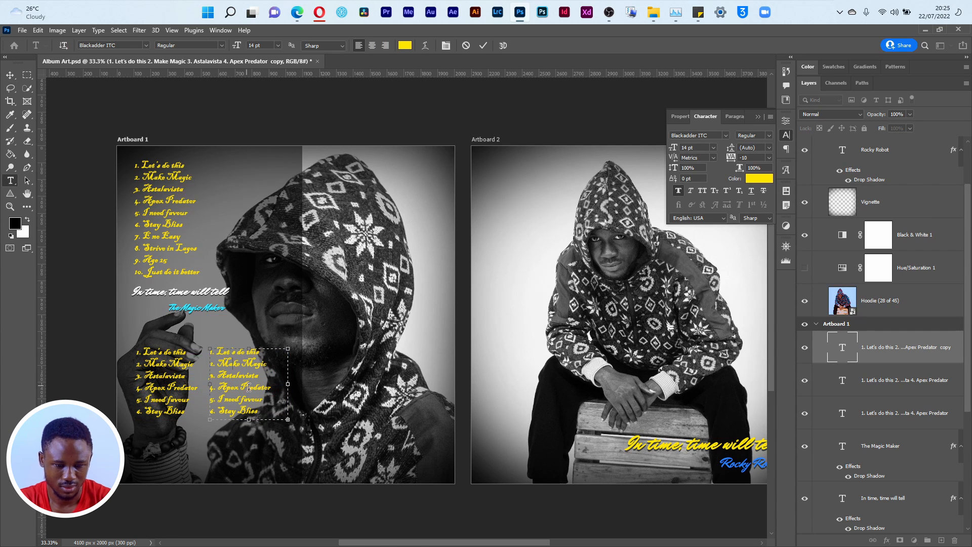
key("ctrl+a")
key("ctrl+v")
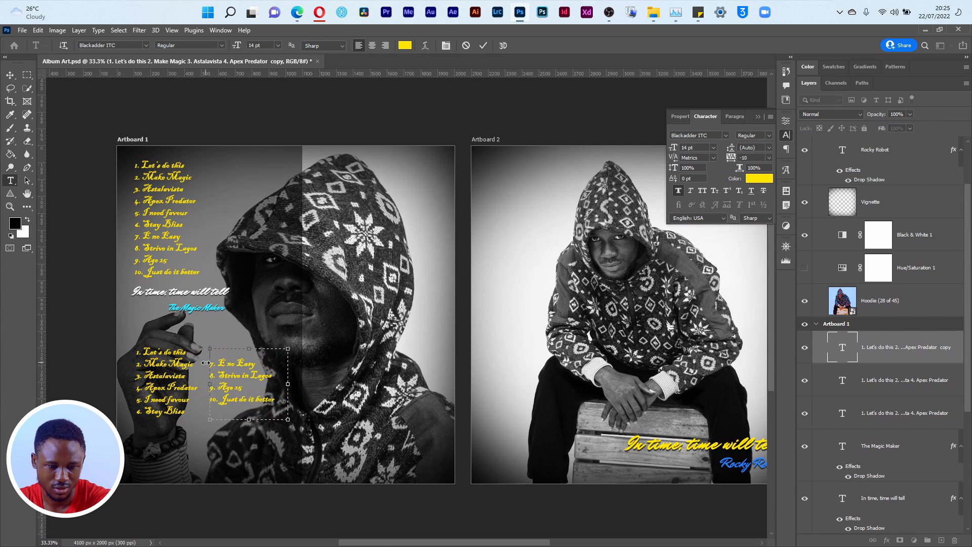
mouse_move(243, 423)
left_mouse_down()
mouse_move(246, 402)
mouse_move(247, 419)
left_mouse_up()
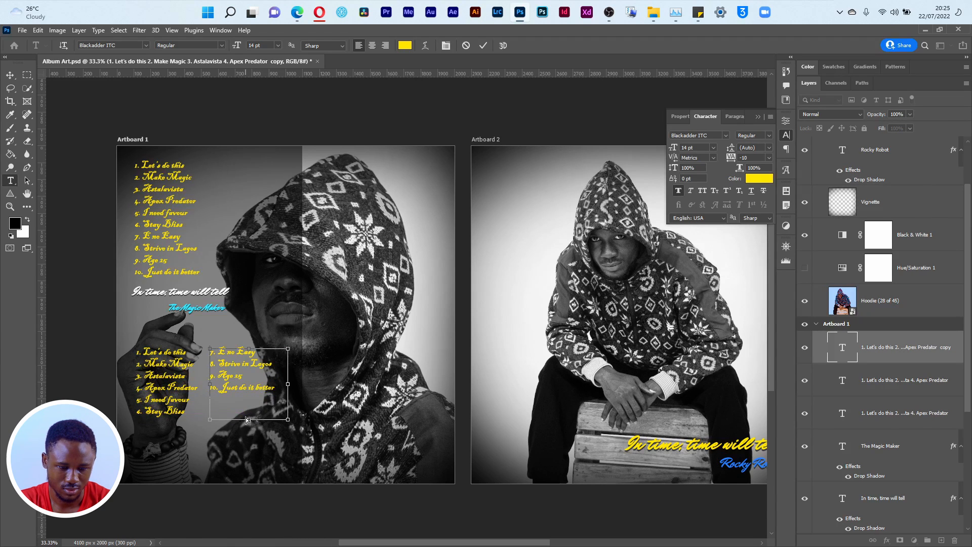
left_click_drag(276, 388, 238, 389)
left_click_drag(248, 423, 252, 400)
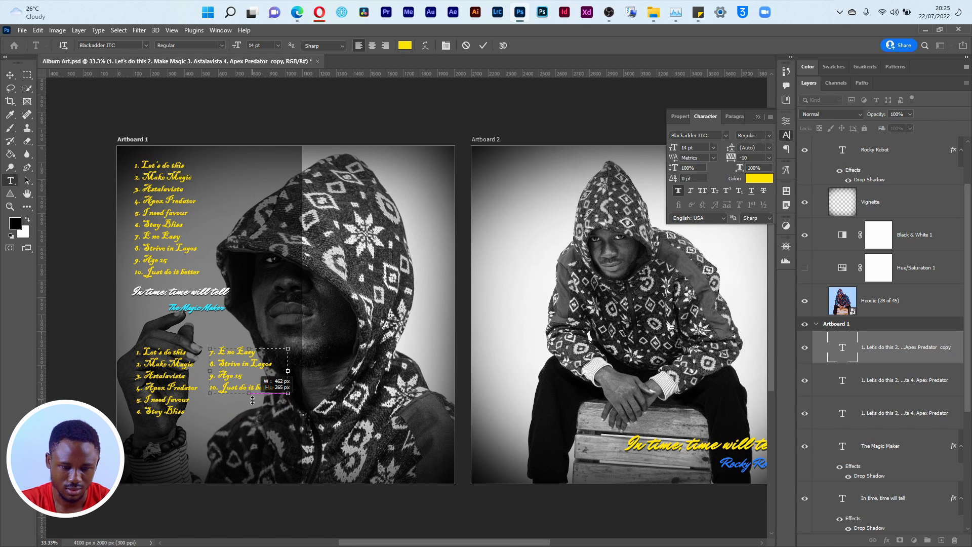
key("ctrl+Return")
key("v")
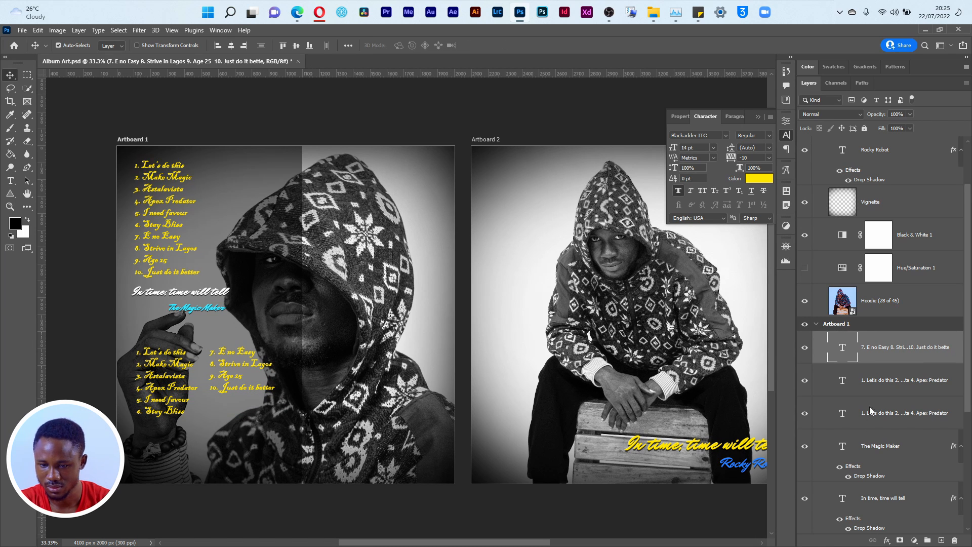
Scale both small track-list columns down to about 6.37 pt and place them in the lower-left corner of Artboard 1
left_click(882, 389, "shift")
key("ctrl+t")
left_click_drag(292, 424, 176, 451)
key("Return")
left_click(879, 324, "ctrl")
key("ctrl+t")
left_click_drag(219, 419, 183, 449)
key("Return")
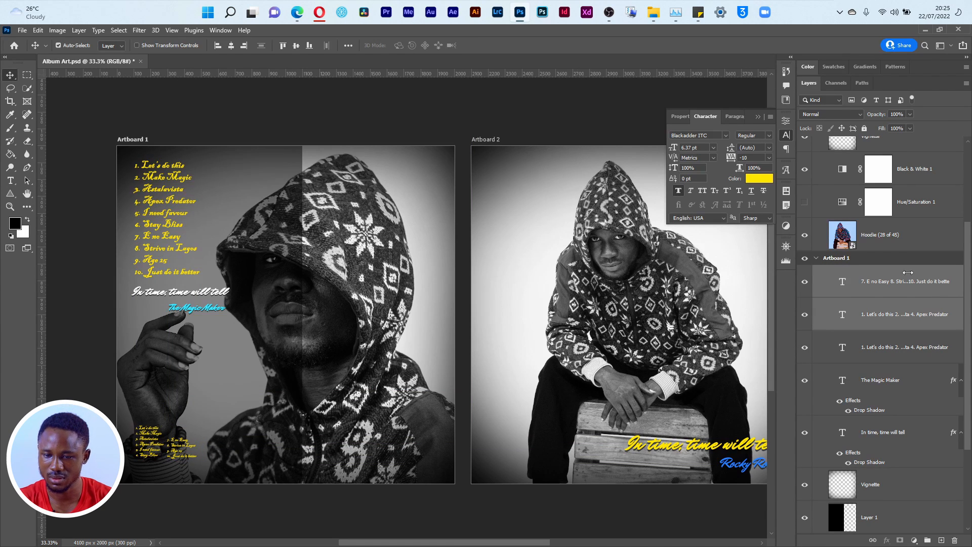
Collapse and select both artboards, and quick-export them as PNG files into the "Shoot D - Music Cover Art" folder
left_click(822, 262)
left_click(816, 258)
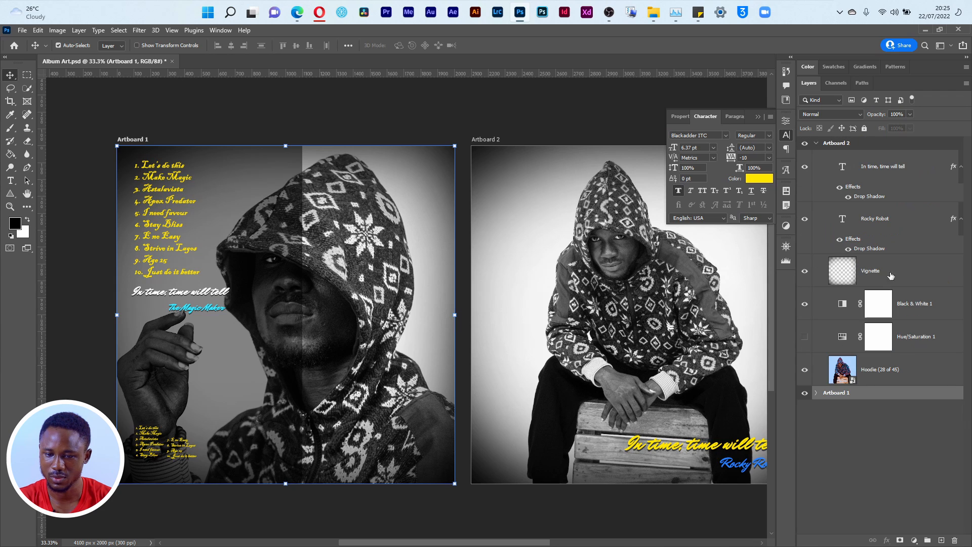
left_click(817, 146)
key("ctrl+alt+a")
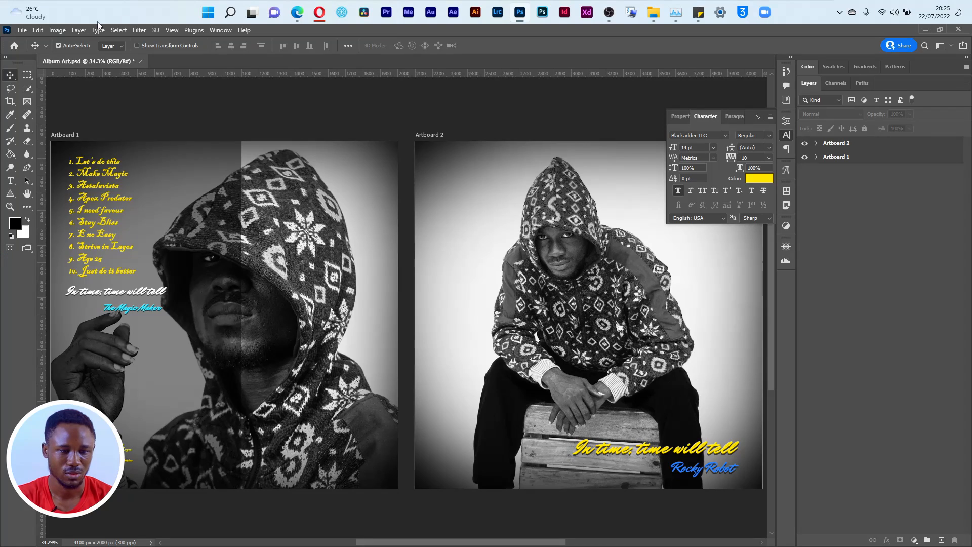
left_click(22, 30)
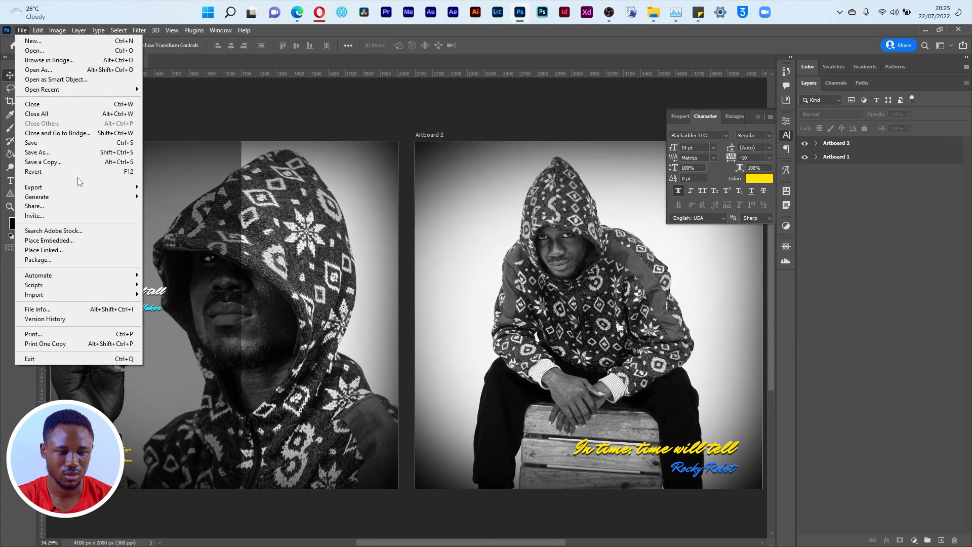
mouse_move(83, 188)
left_click(172, 186)
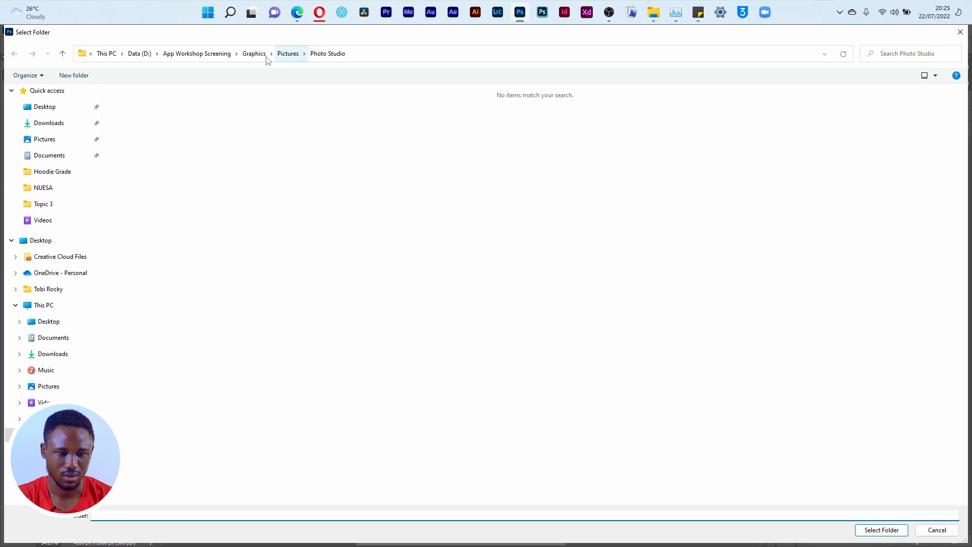
left_click(71, 204)
left_click(341, 55)
double_click(176, 153)
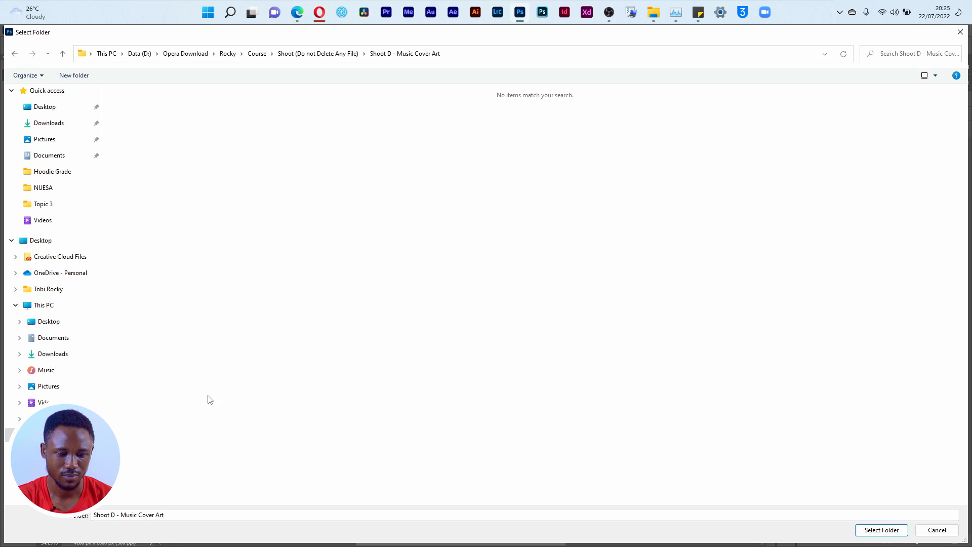
left_click(176, 514)
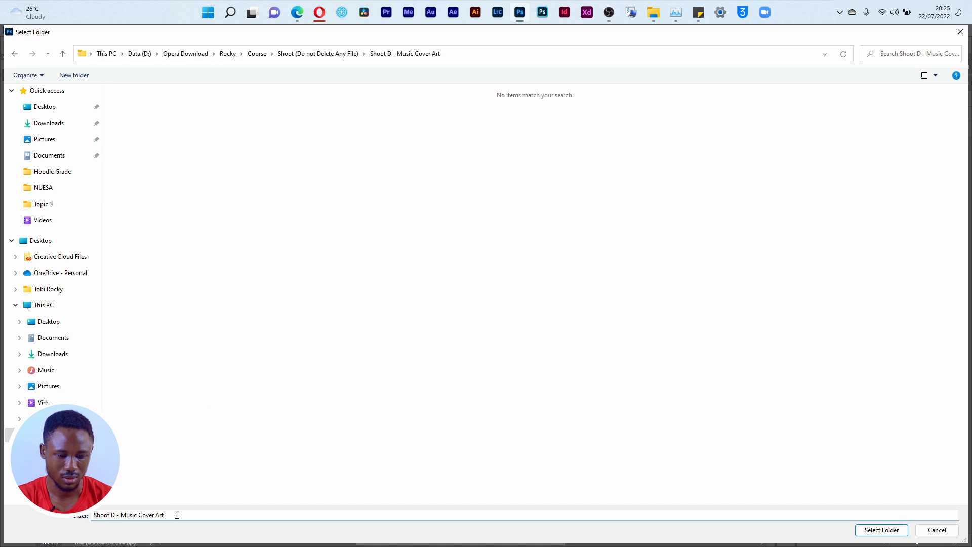
left_click(902, 533)
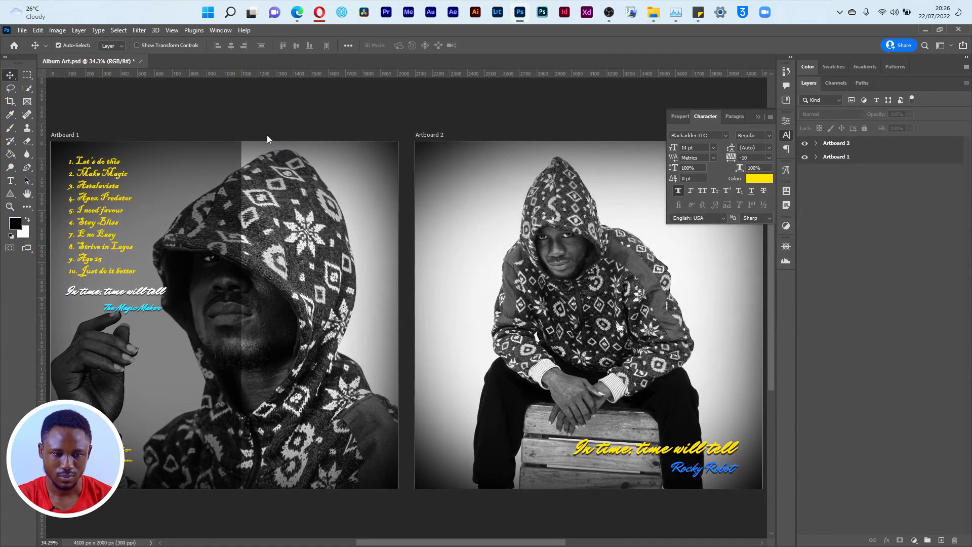
Switch to File Explorer and open the exported Artboard 1.png to review the back cover
key("alt+Tab")
key("alt+Tab")
key("alt+Tab")
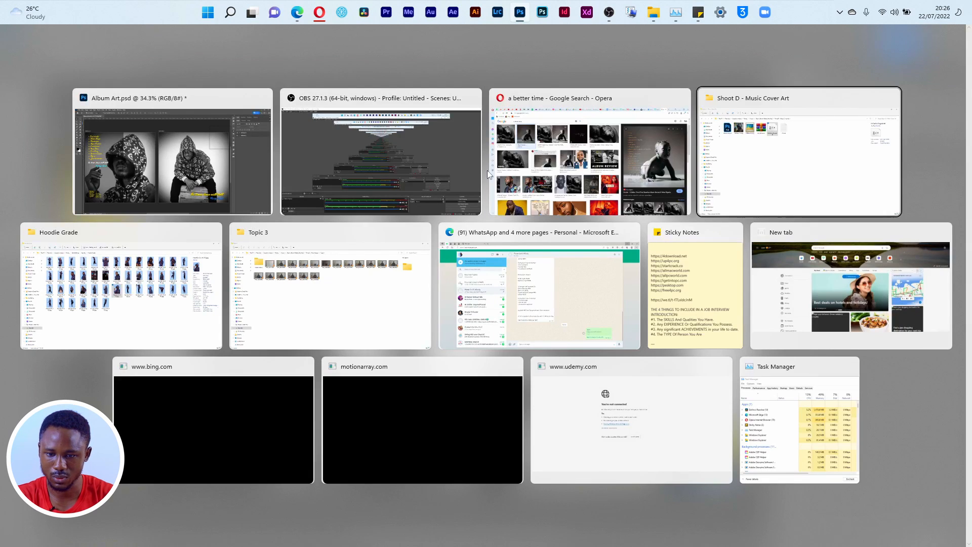
left_click(209, 126)
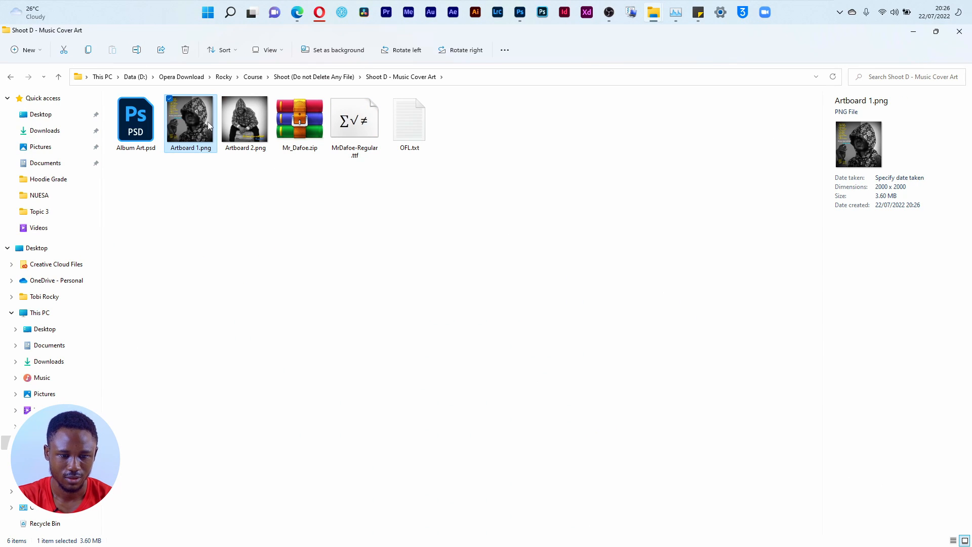
double_click(209, 125)
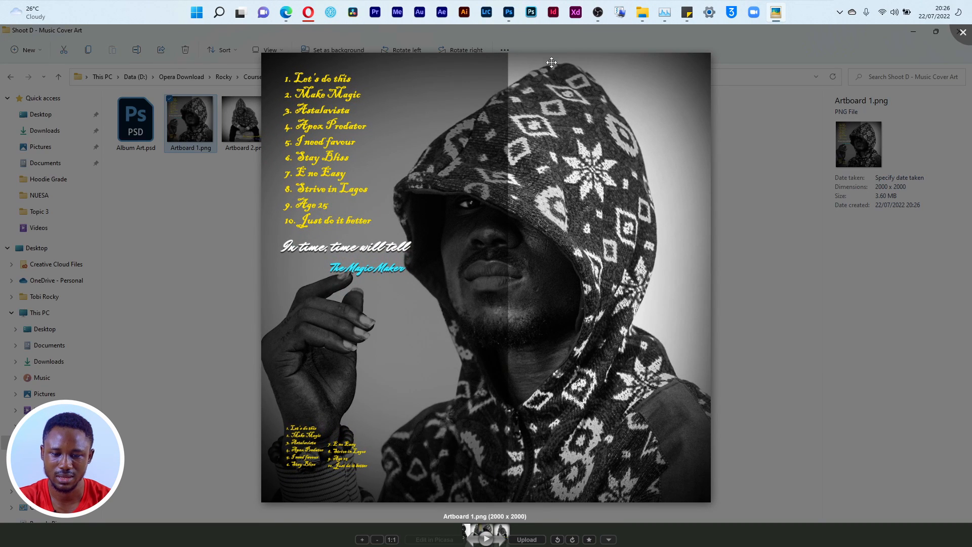
left_click(962, 32)
Switch back to Photoshop, add a mask to Layer 1 on Artboard 1, and paint black along its hard vertical edge with a smaller soft brush
left_click(520, 12)
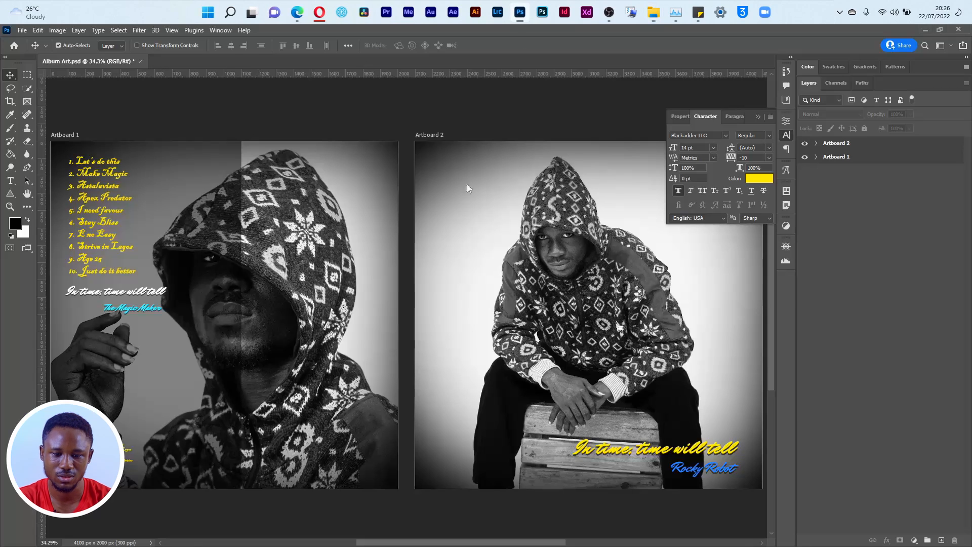
left_click(179, 384)
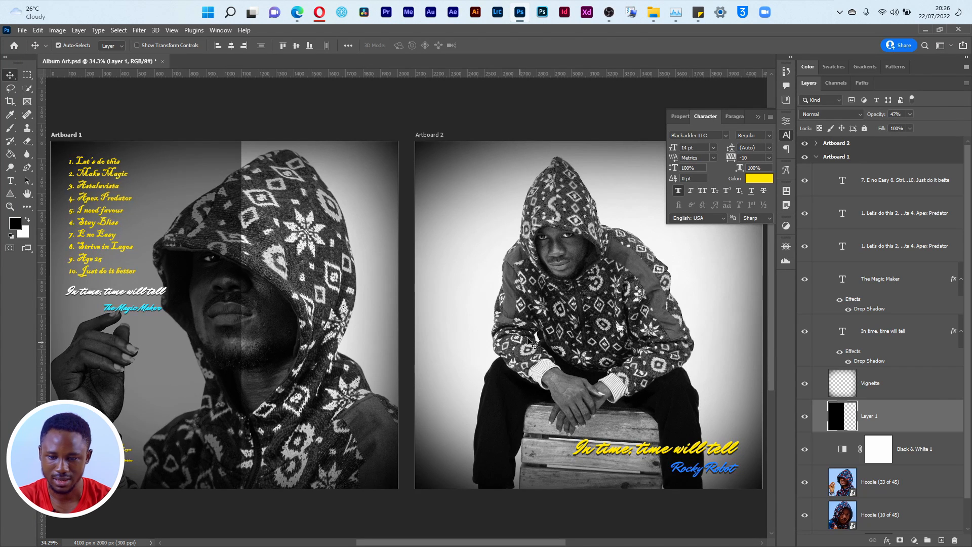
left_click(900, 539)
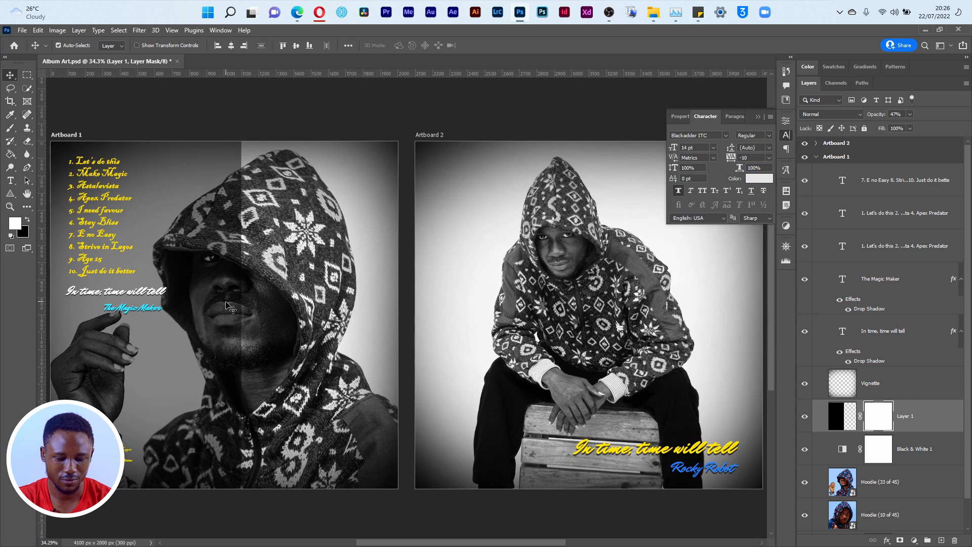
key("b")
key("bracketleft")
key("bracketleft")
key("bracketleft")
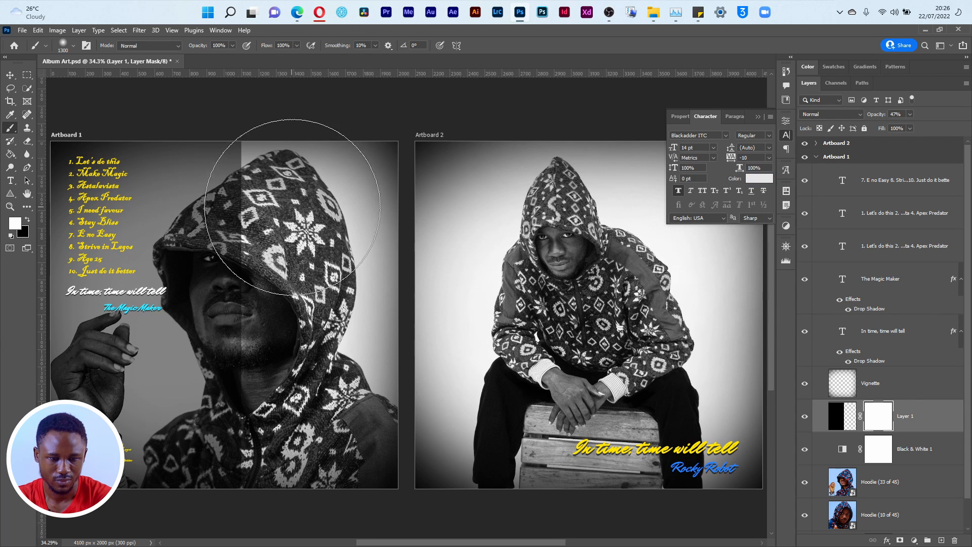
key("bracketleft")
key("bracketleft")
mouse_move(291, 168)
left_mouse_down()
mouse_move(284, 147)
mouse_move(291, 157)
mouse_move(250, 292)
mouse_move(272, 502)
mouse_move(304, 183)
mouse_move(285, 166)
left_mouse_up()
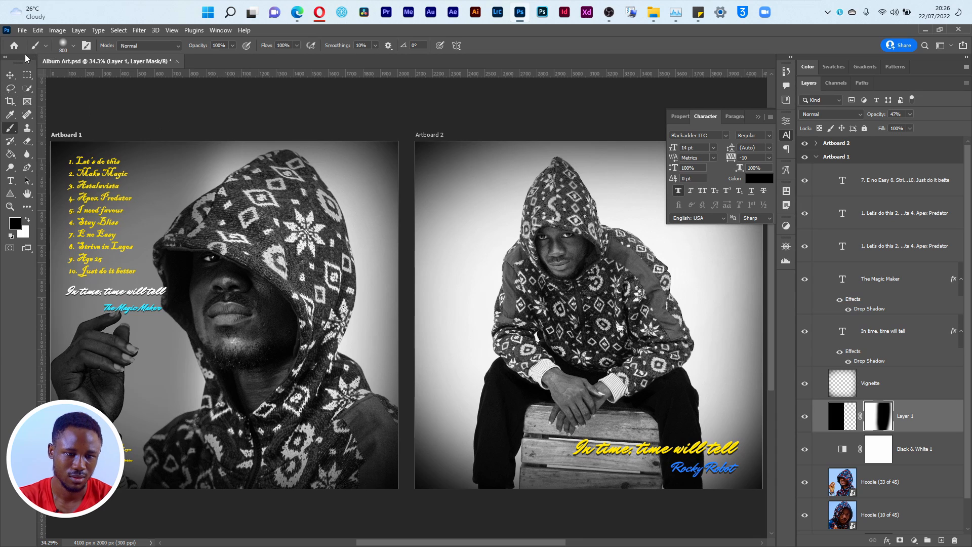
left_click(22, 30)
mouse_move(76, 189)
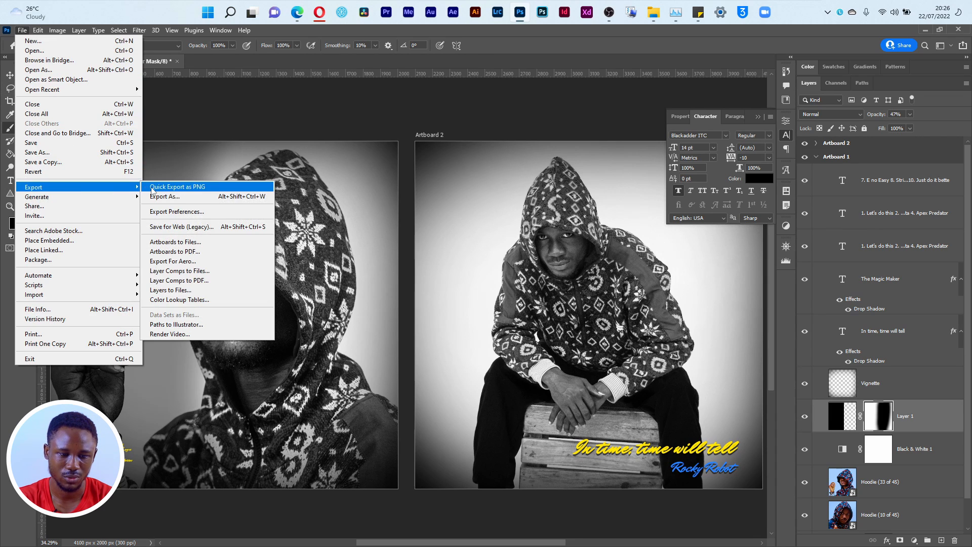
left_click(173, 188)
left_click(932, 527)
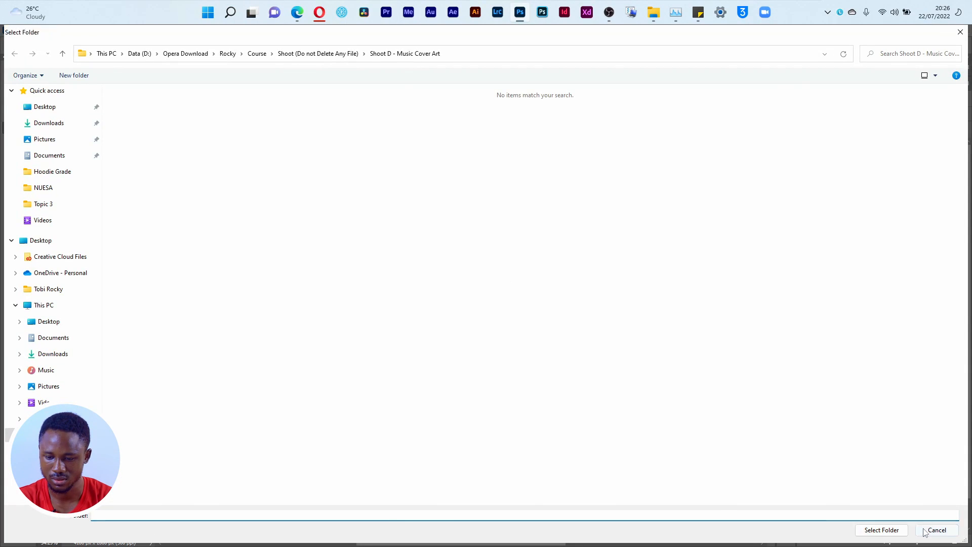
Collapse and select Artboard 1, and quick-export it again as a PNG into the "Shoot D - Music Cover Art" folder
left_click(810, 157)
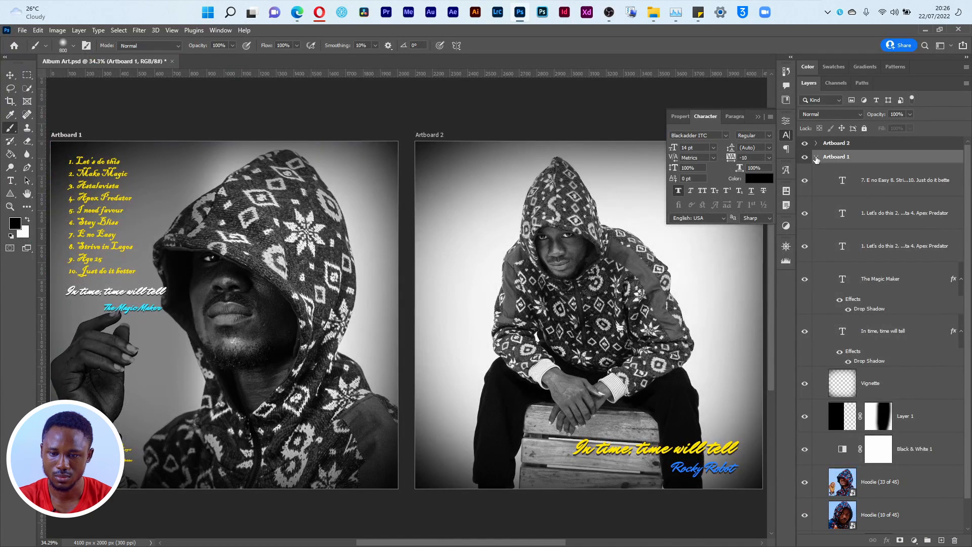
left_click(816, 158)
left_click(20, 30)
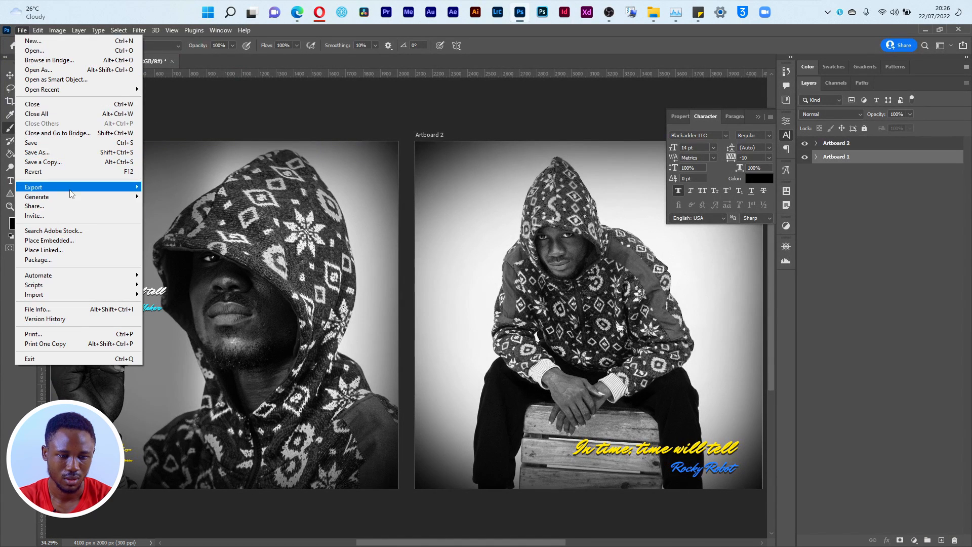
mouse_move(103, 188)
left_click(153, 186)
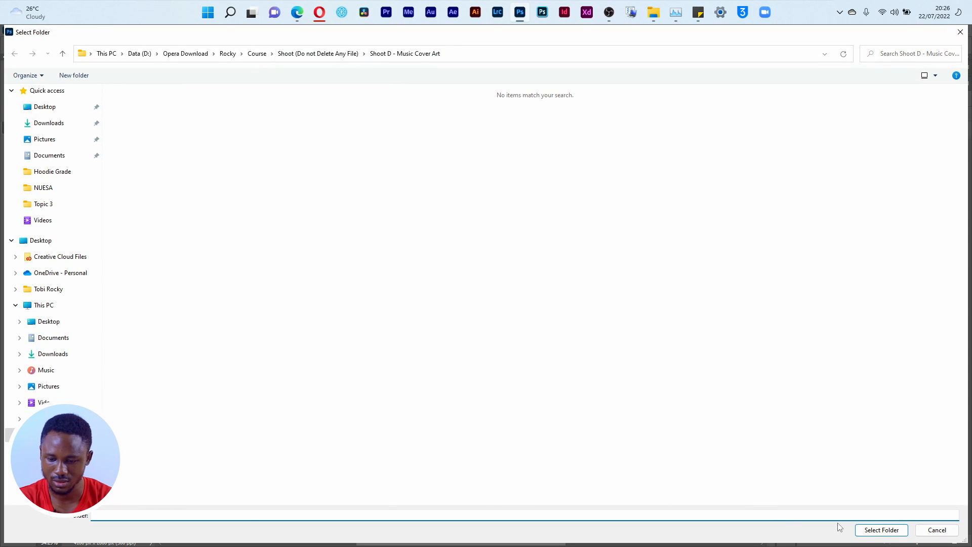
left_click(881, 530)
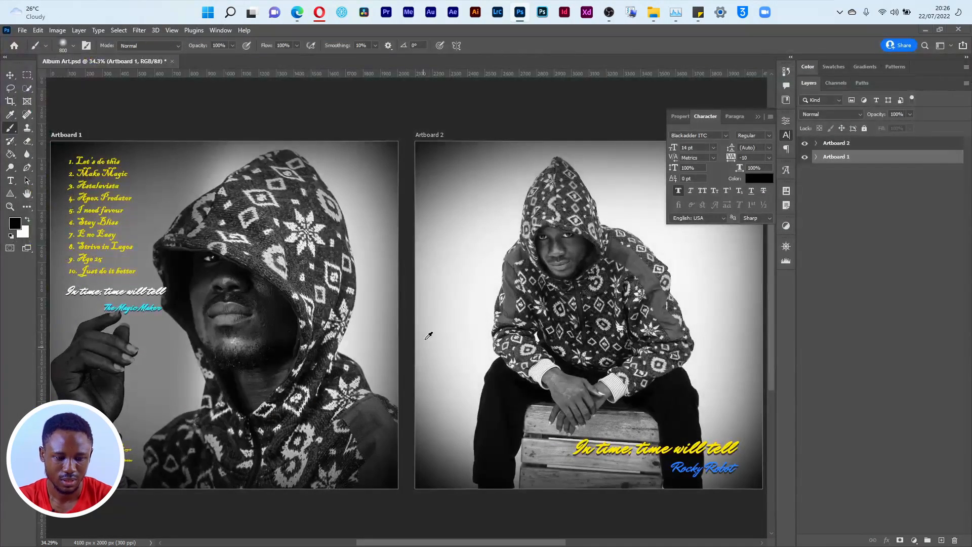
Switch to File Explorer, open the re-exported Artboard 1.png and advance to the next image to review the covers
key("alt+Tab")
left_click(326, 280)
double_click(187, 133)
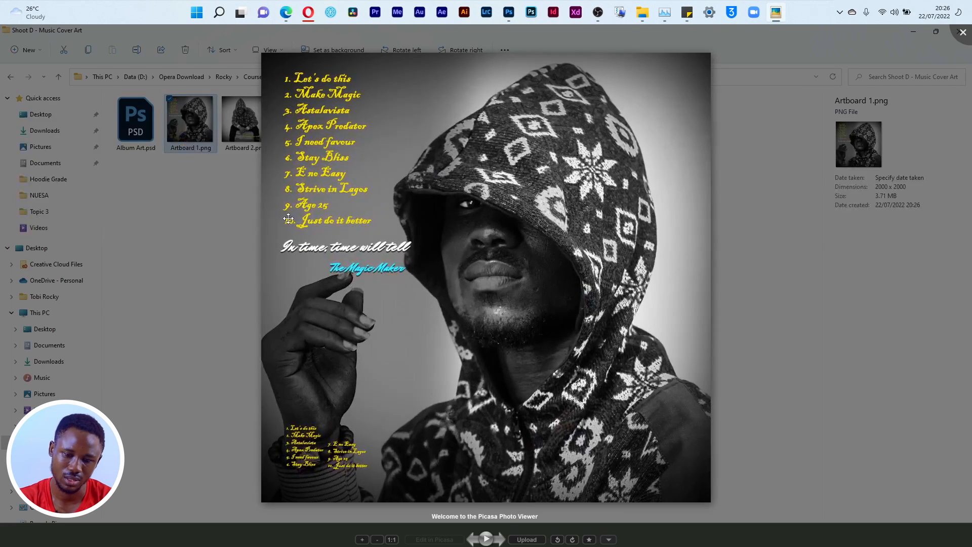
key("Right")
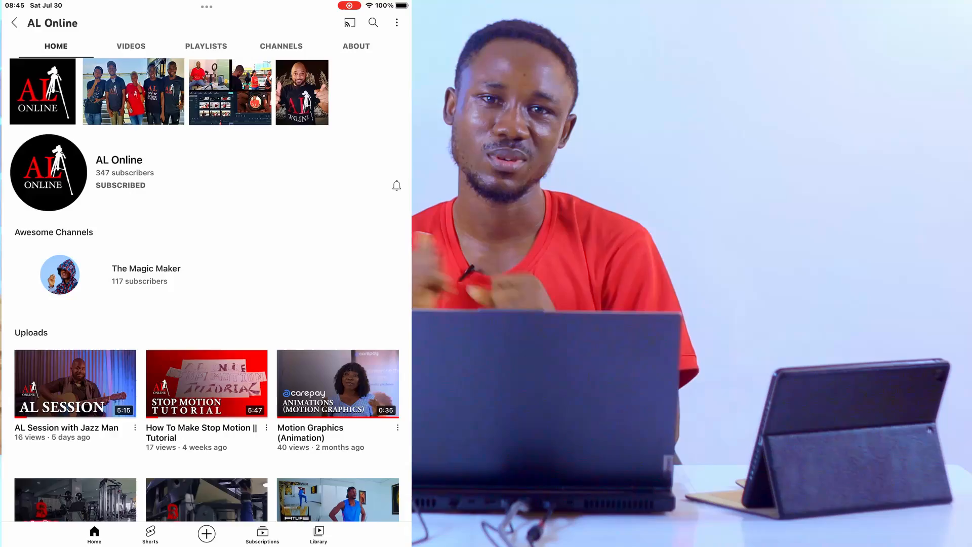
Browse the uploaded videos on the AL Online YouTube channel
left_click(132, 44)
scroll(203, 273, "down", 2)
scroll(202, 278, "down", 10)
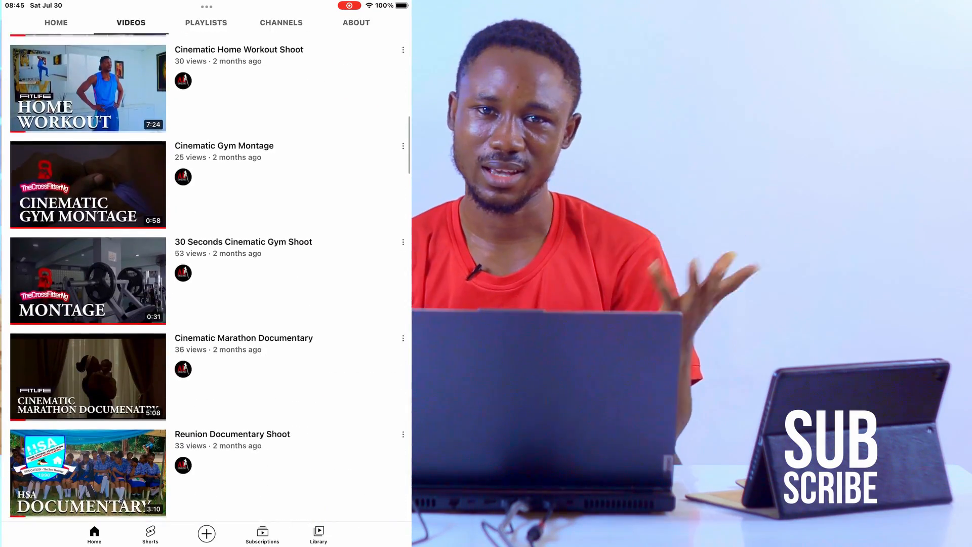